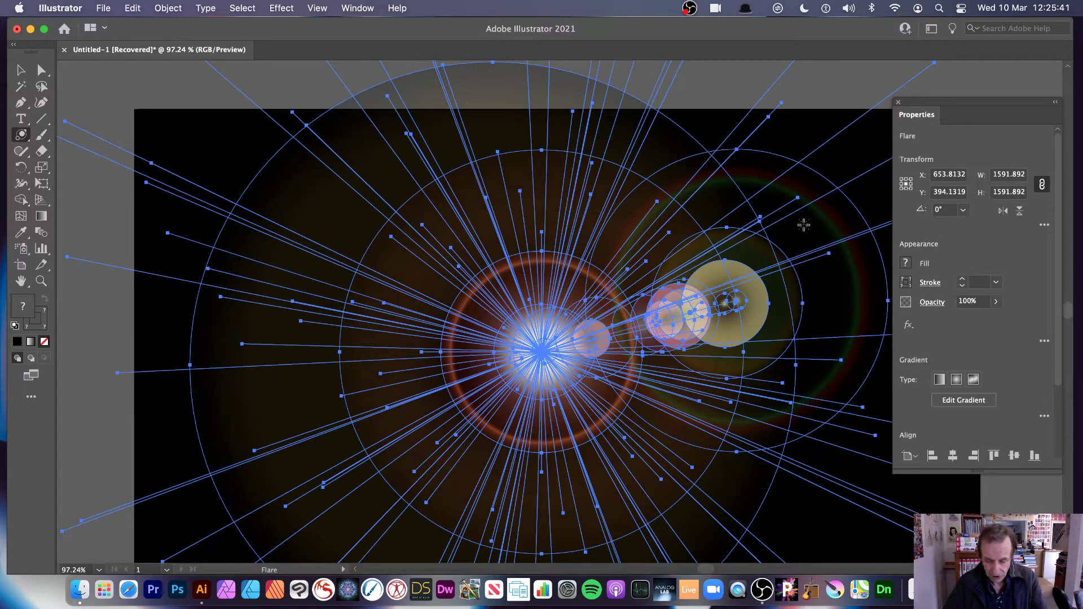
Delete the existing flare from the black artboard and activate the Flare tool.
key(Delete)
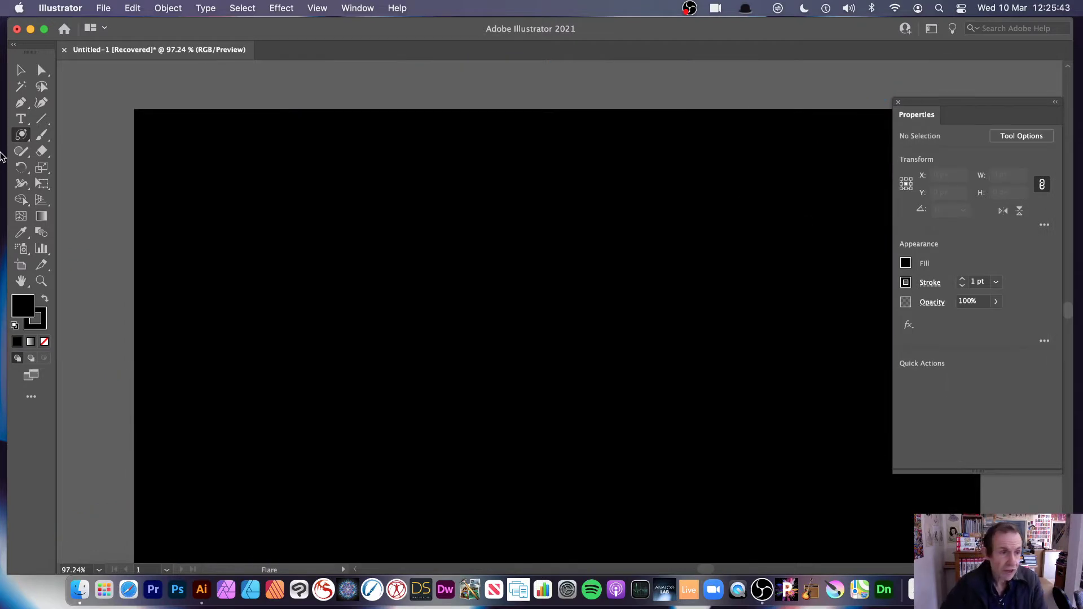
click(22, 133)
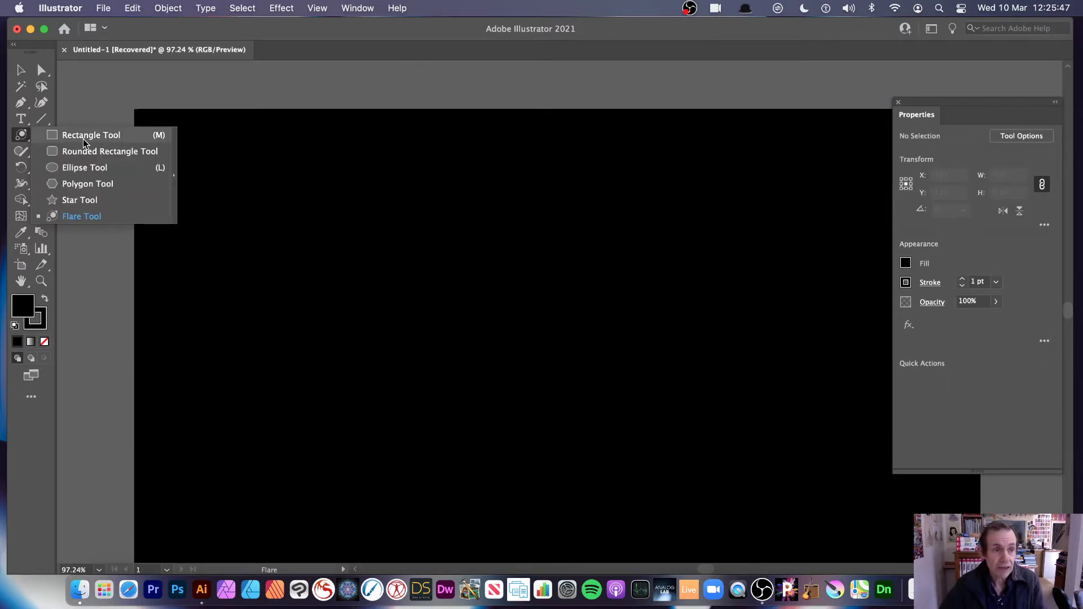
click(82, 217)
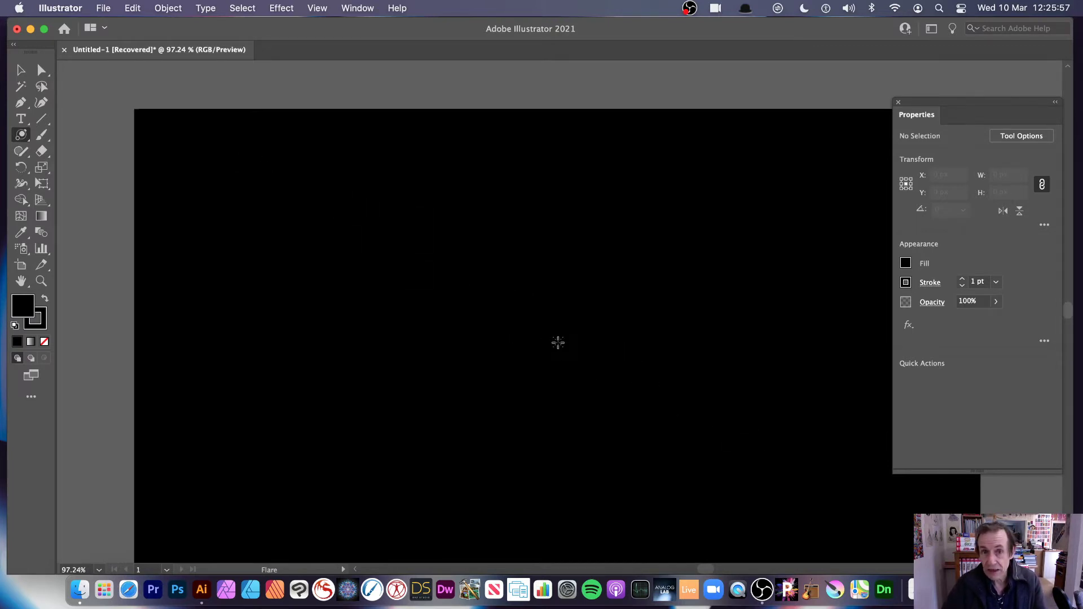
double_click(25, 139)
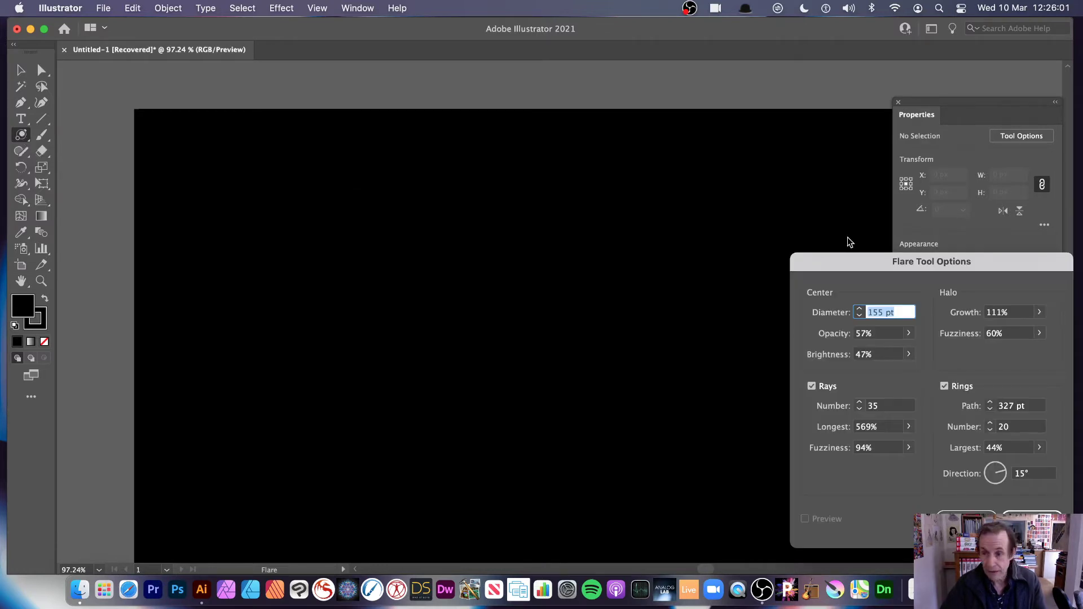
drag(919, 269, 567, 193)
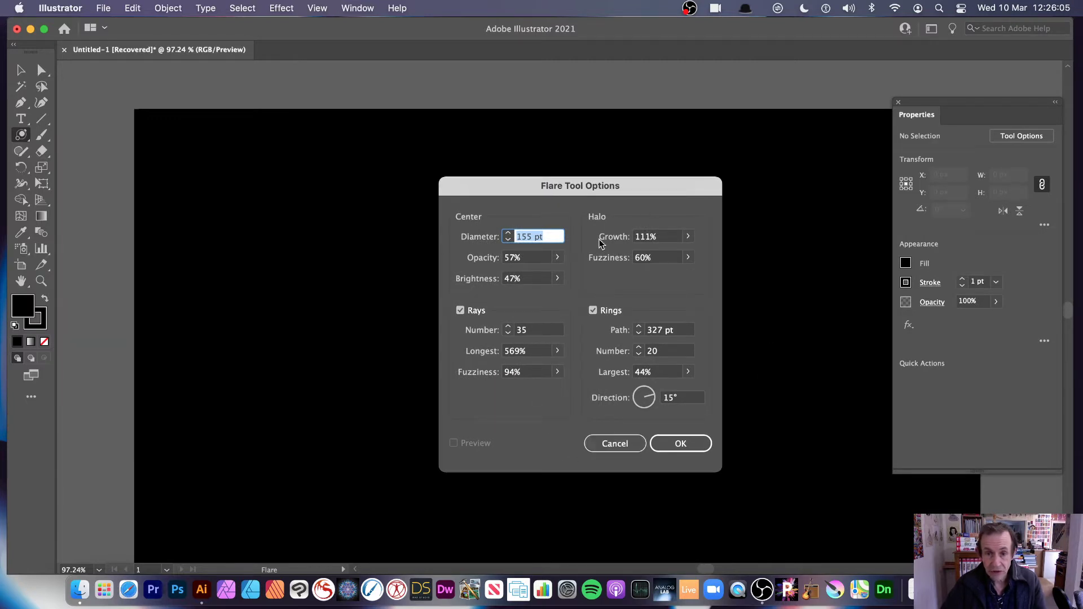
click(615, 443)
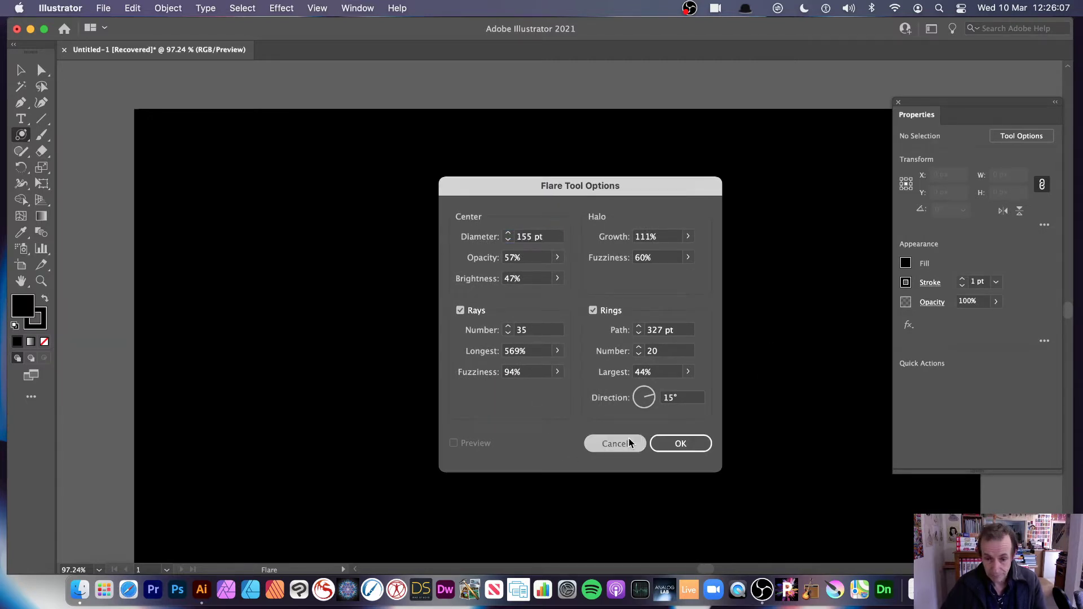
Start a new flare near the middle of the artboard through its options and set the center opacity to 100%.
alt+click(524, 331)
click(524, 332)
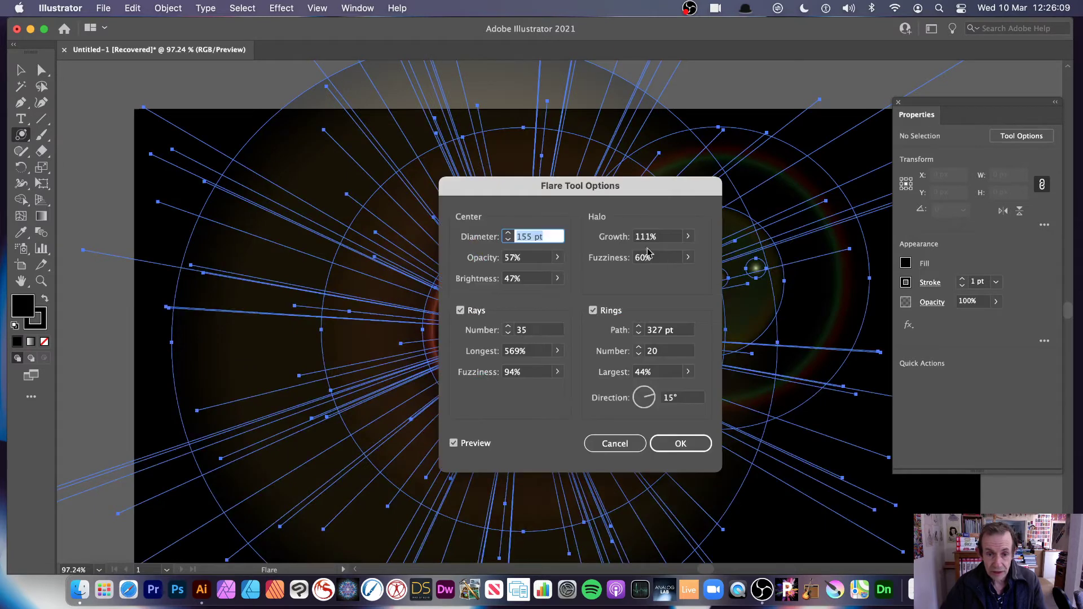
drag(526, 189, 830, 201)
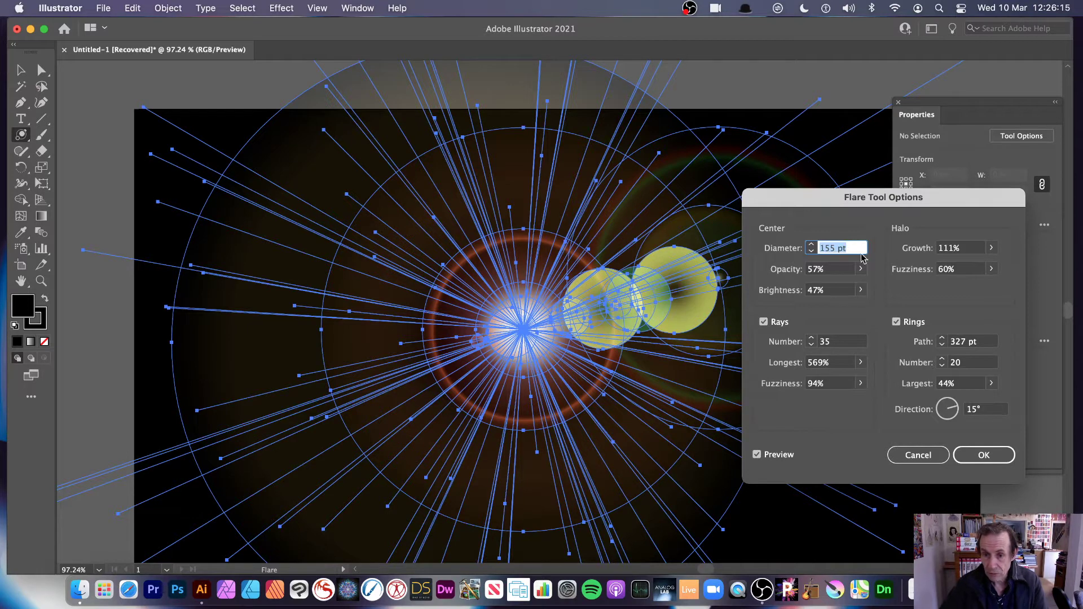
drag(896, 200, 771, 208)
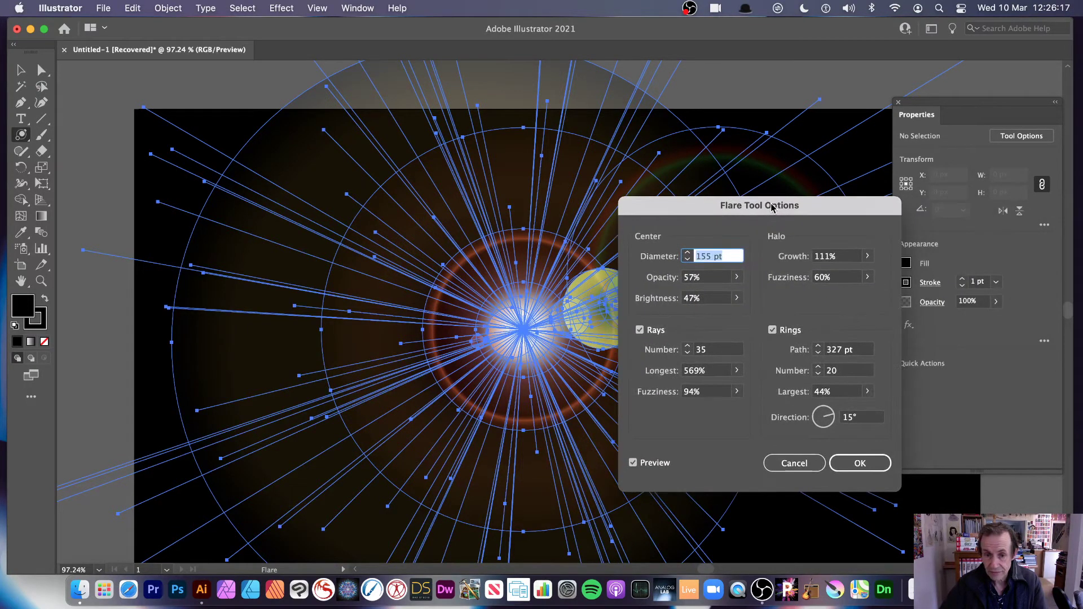
click(737, 277)
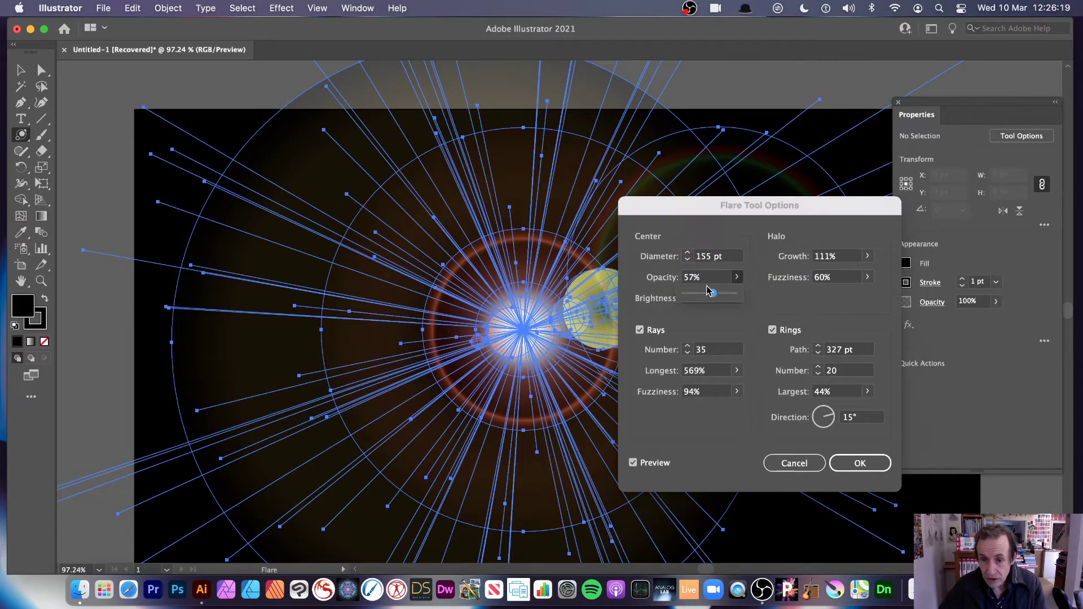
drag(710, 291, 749, 297)
drag(677, 209, 826, 211)
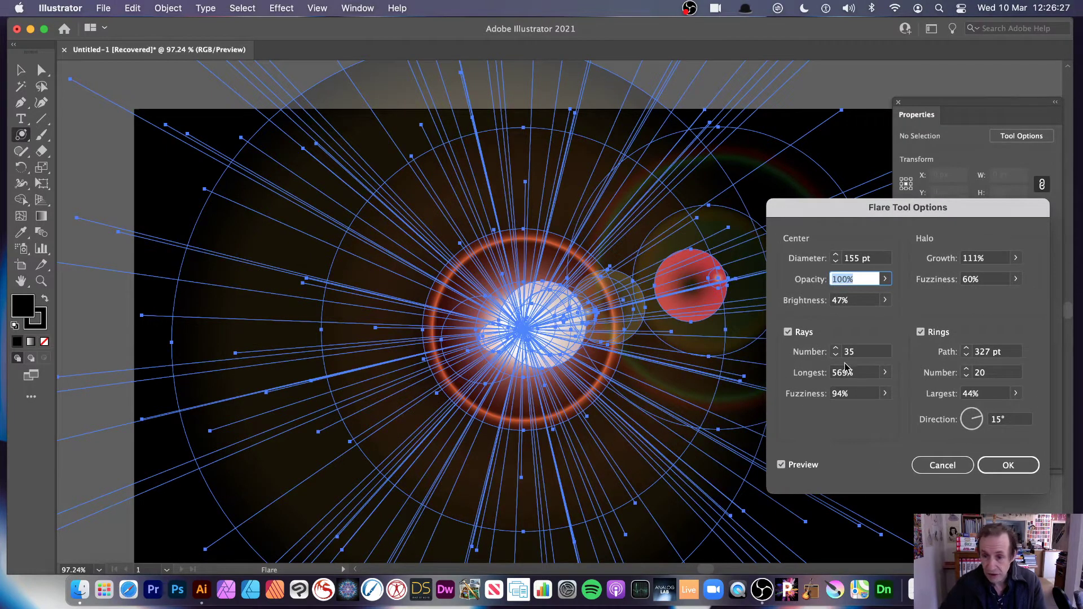
Turn off the flare's rays and rings and set the center brightness to 0%.
click(788, 333)
click(922, 333)
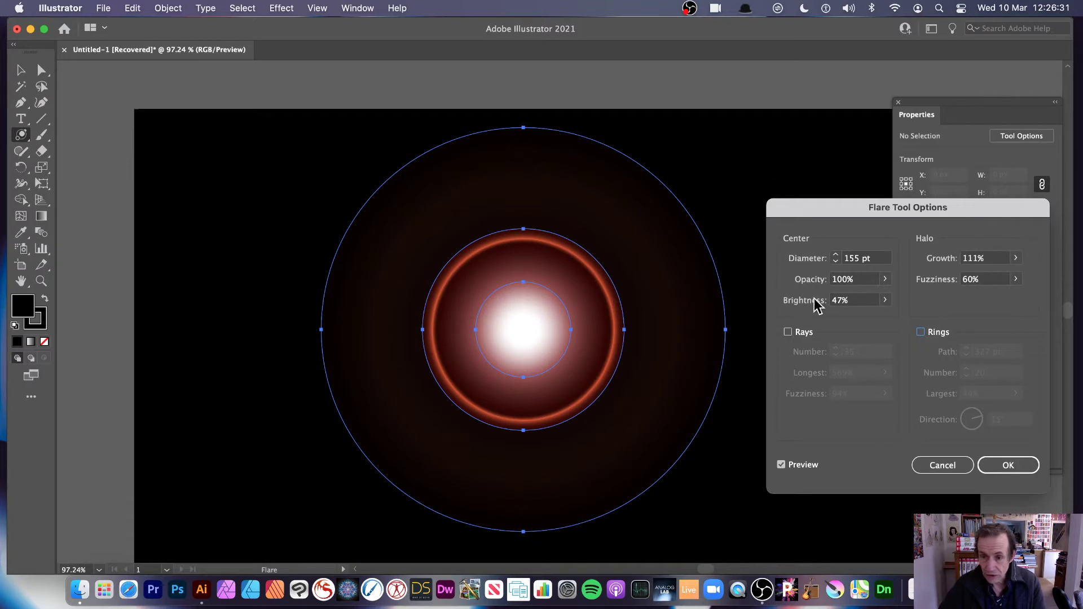
click(884, 300)
drag(872, 321, 769, 314)
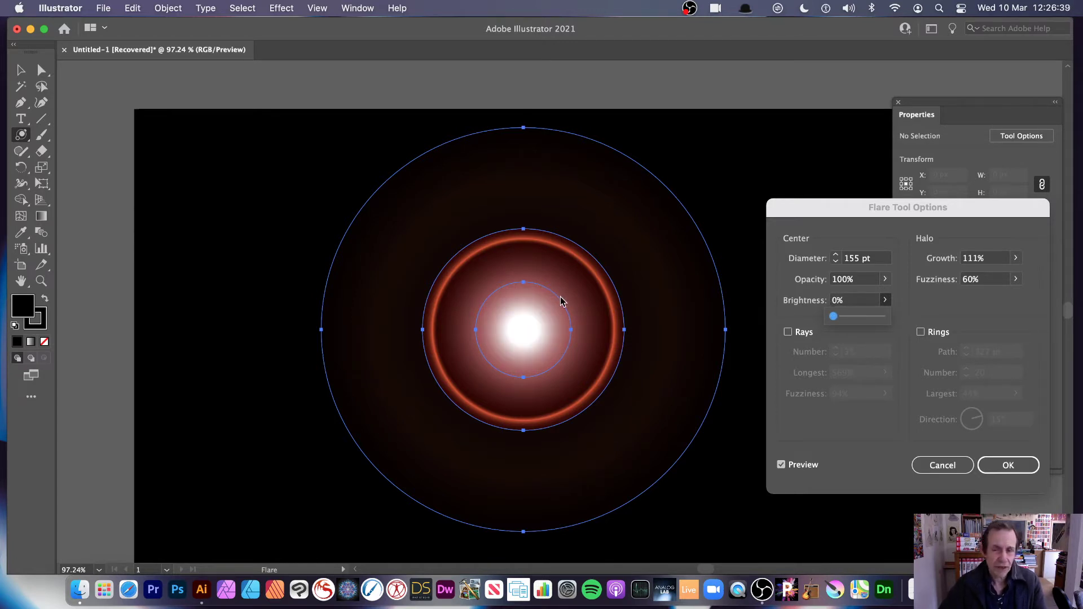
Try the flare's center opacity at 0%, and set it to 81% with brightness at 63%.
click(885, 279)
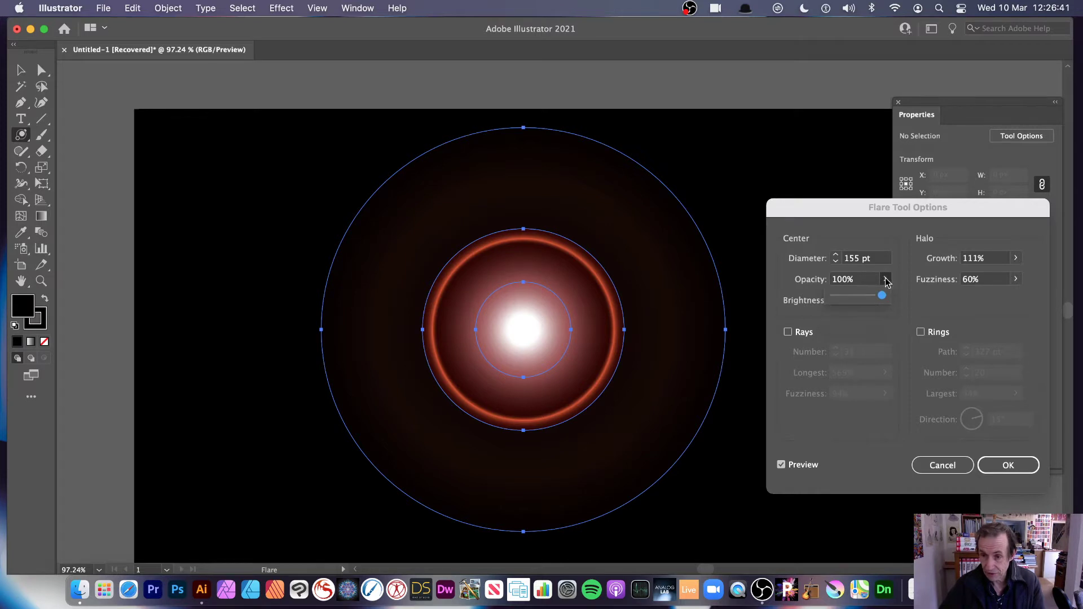
drag(883, 295, 828, 299)
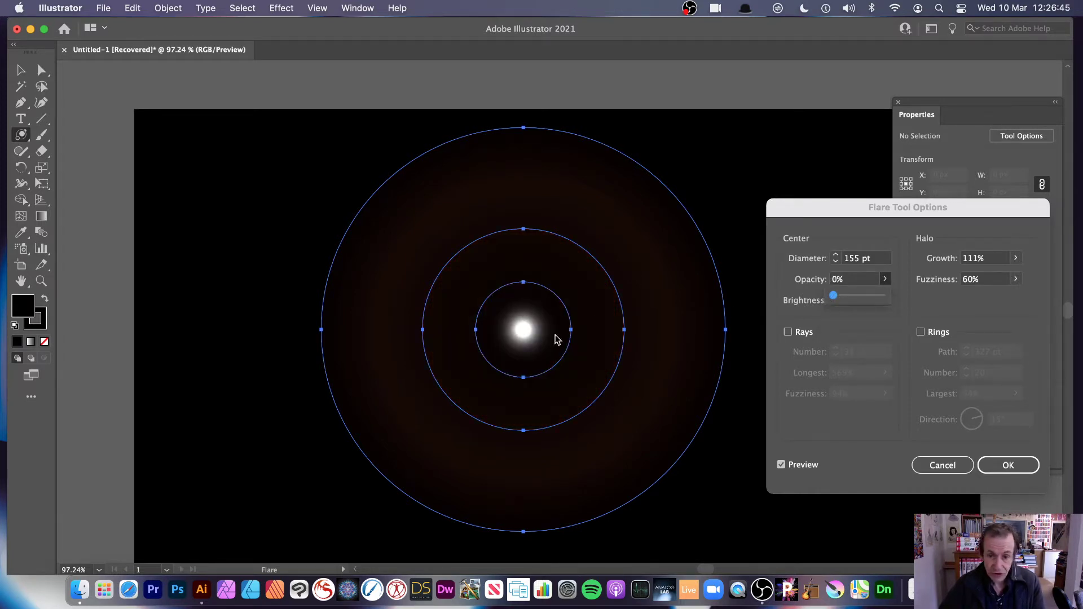
drag(873, 299, 866, 319)
click(884, 300)
Enable the flare's rays with a number of 5 and set the longest ray to 110%.
click(788, 334)
click(789, 333)
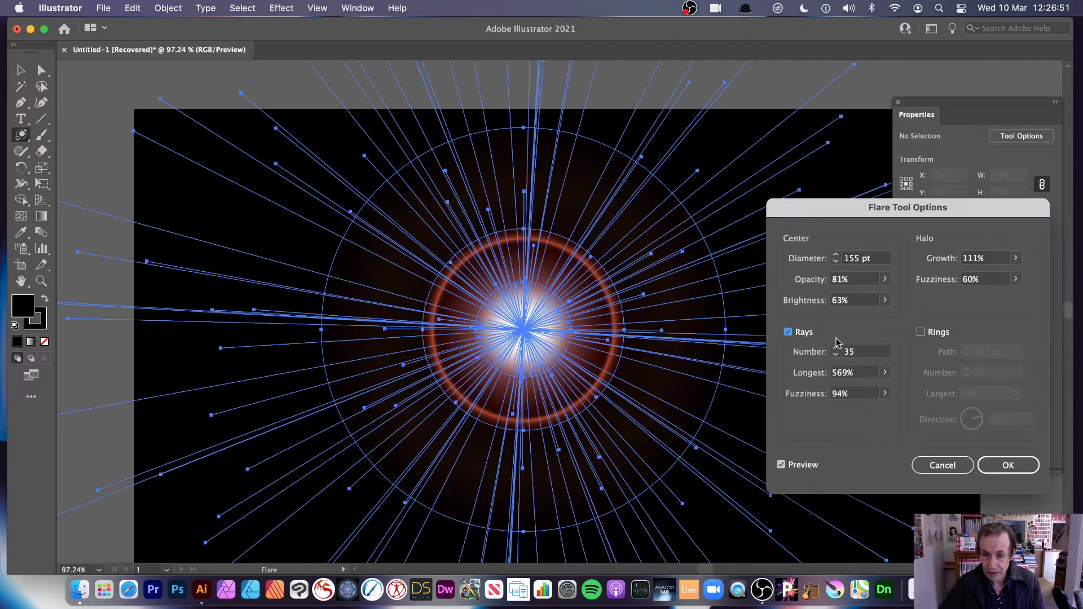
key(Tab)
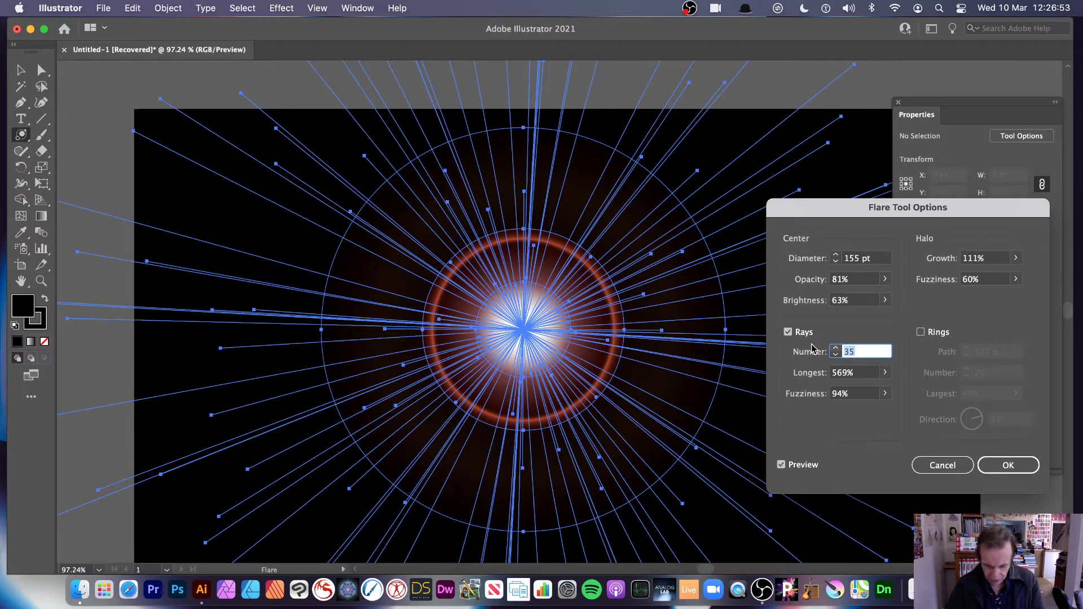
text(5)
key(Tab)
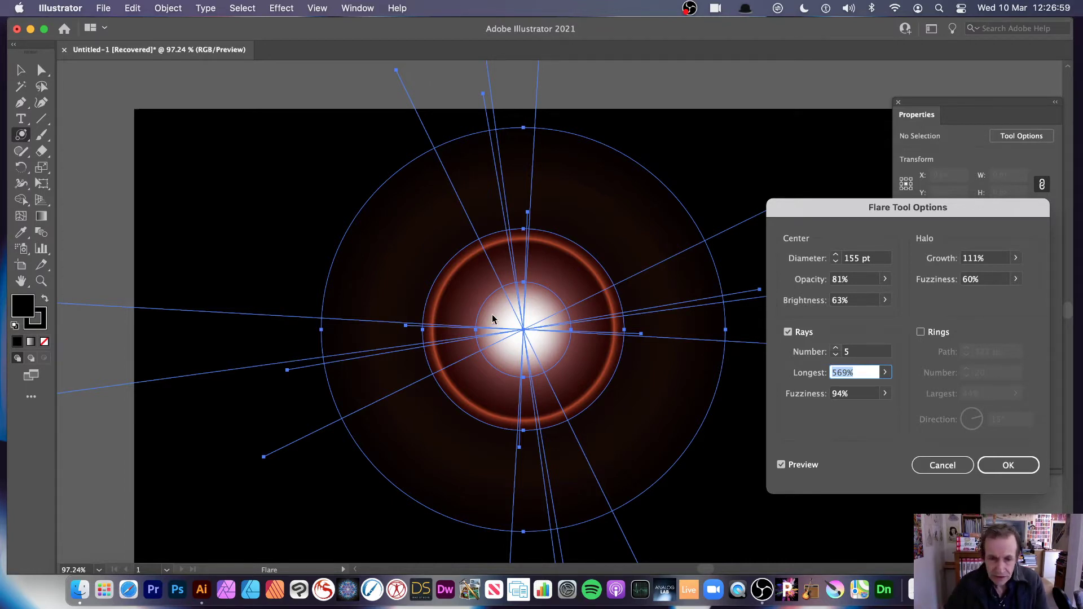
click(885, 372)
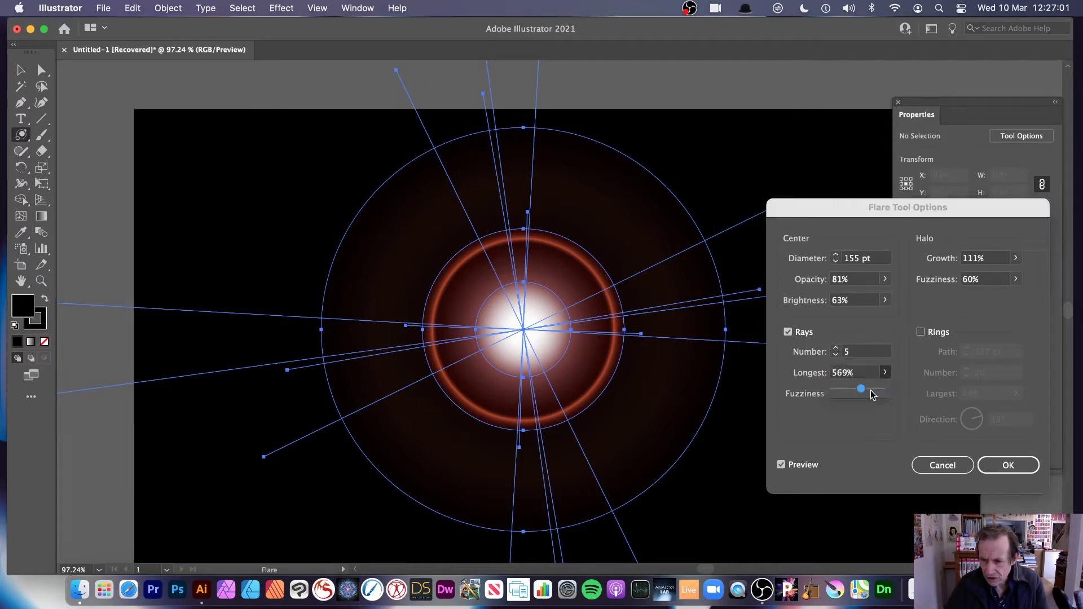
drag(875, 394, 843, 390)
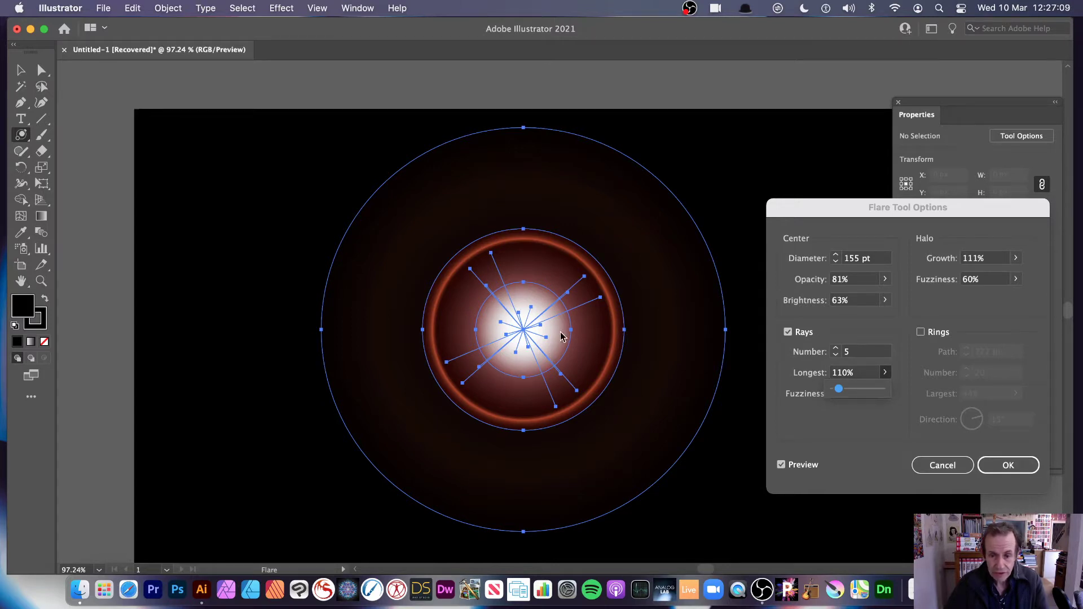
click(848, 401)
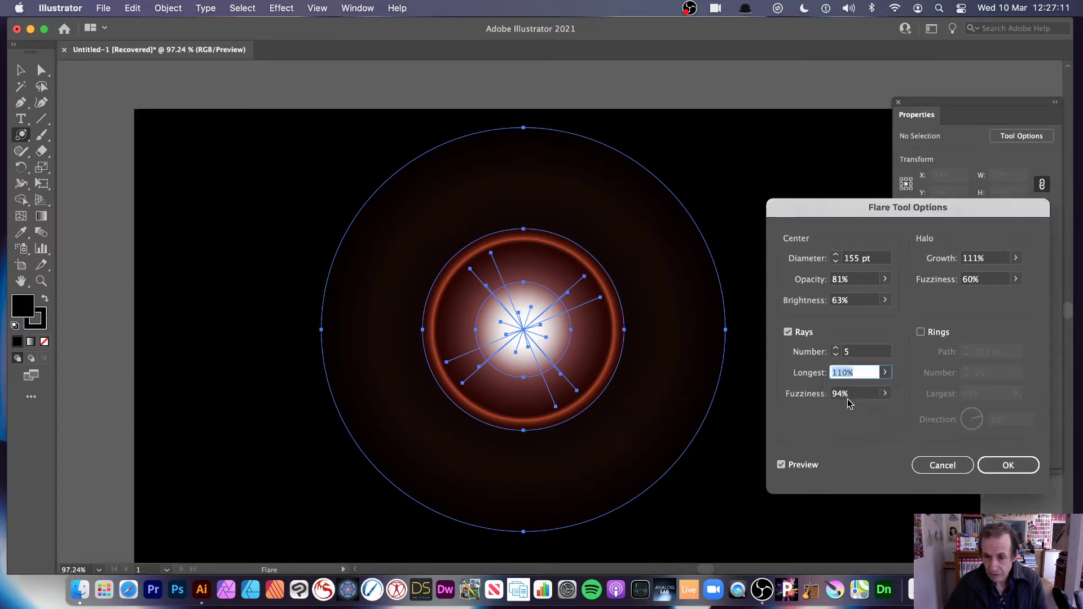
Try ray fuzziness values up to 100% and set it to 19%.
click(884, 394)
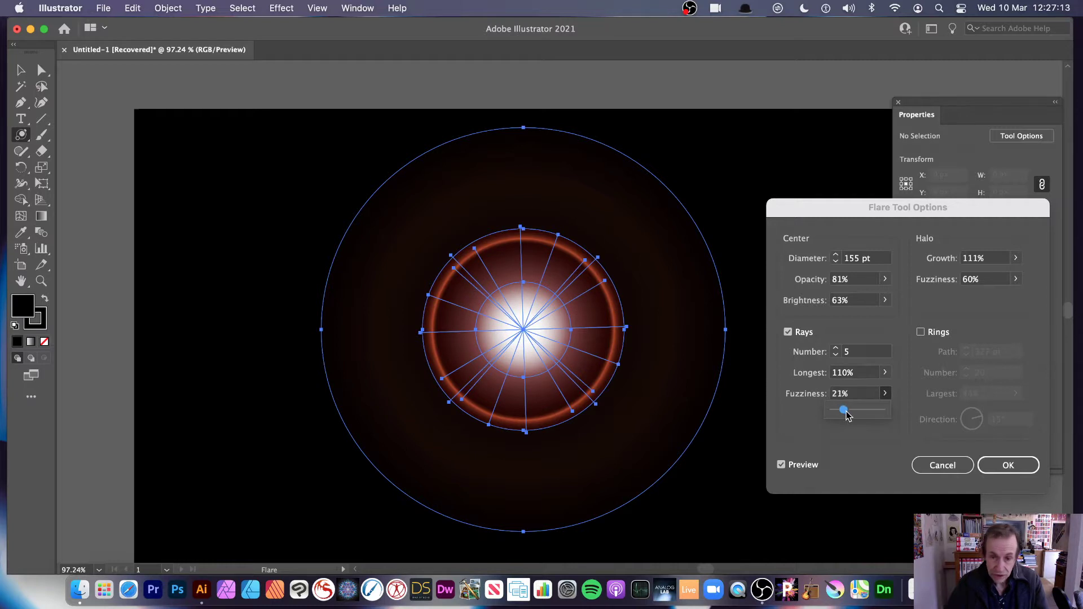
drag(842, 410, 933, 415)
click(858, 419)
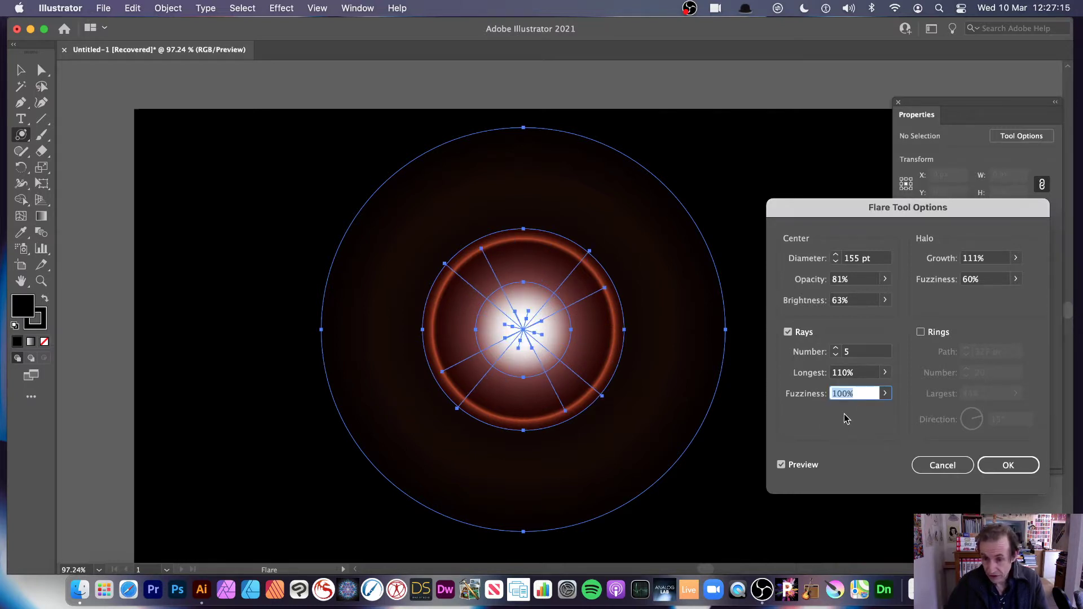
click(885, 394)
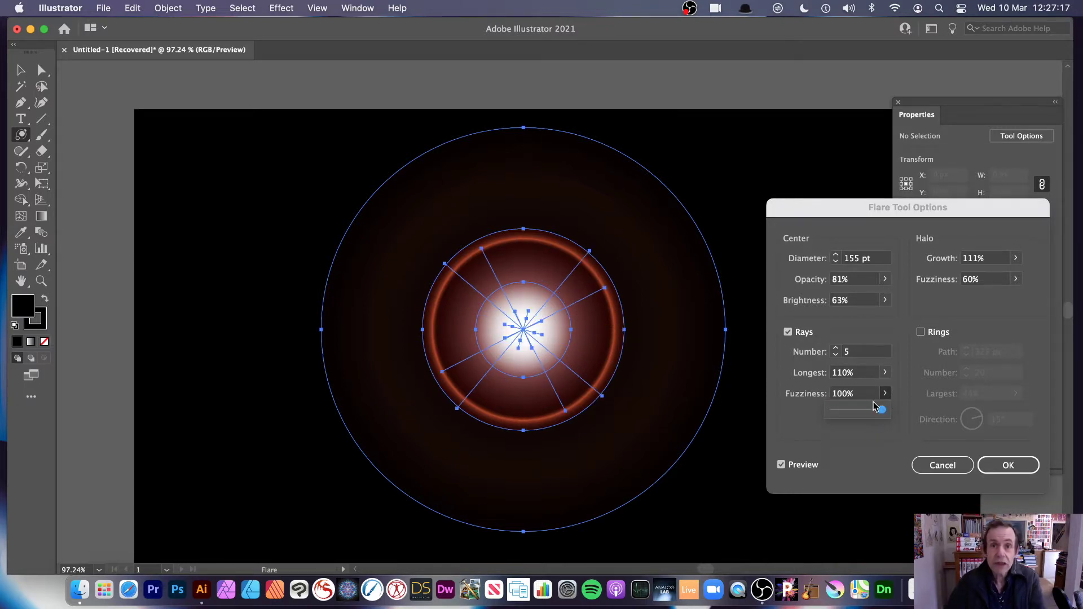
drag(874, 406, 843, 414)
click(855, 442)
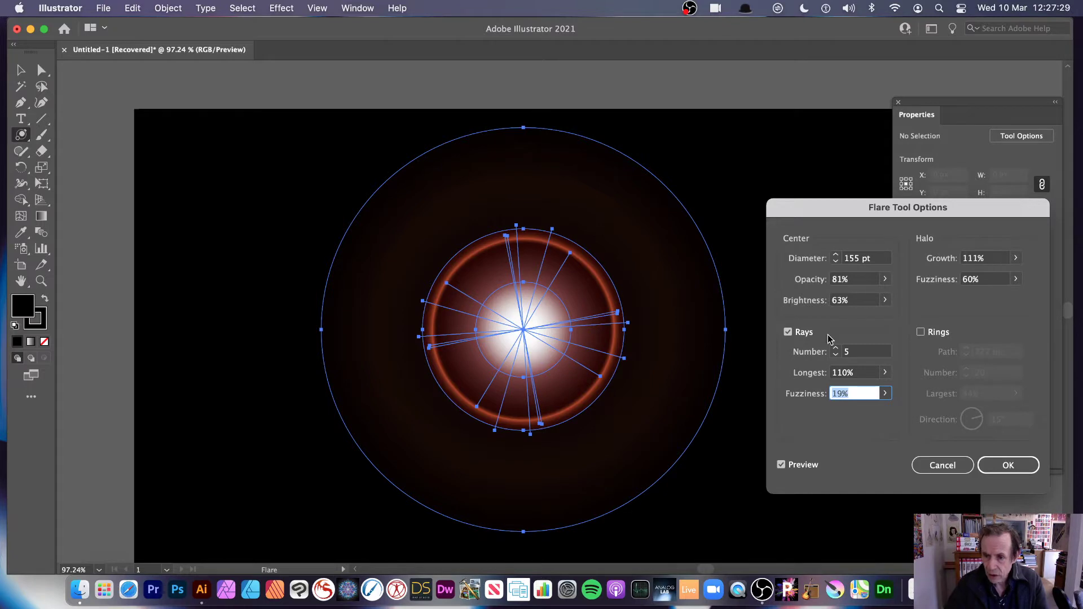
Try the halo growth at 300% and set it to 129%.
click(1016, 259)
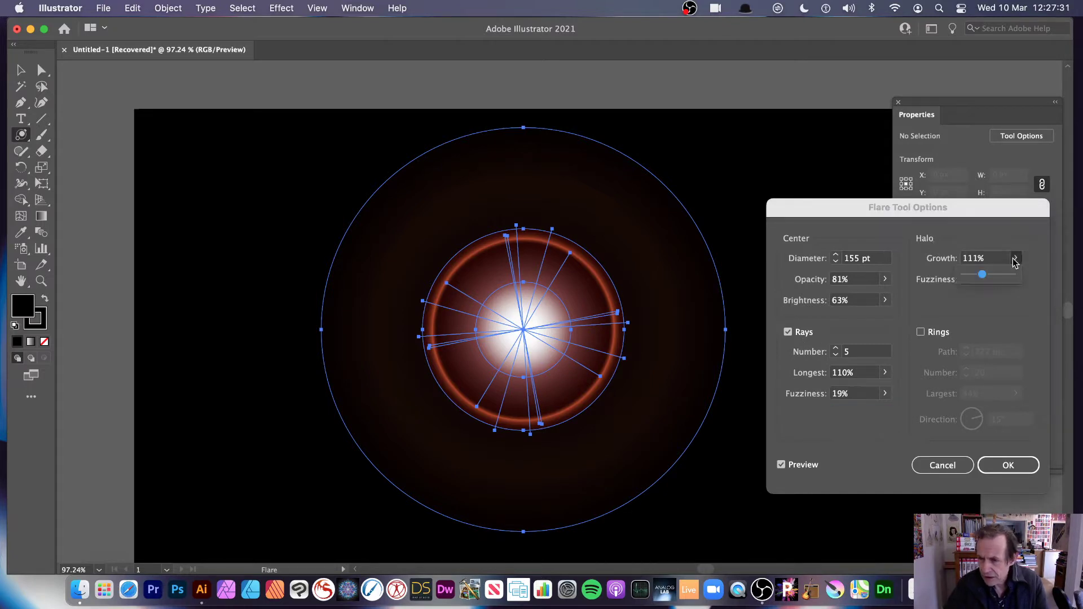
drag(982, 275, 1019, 276)
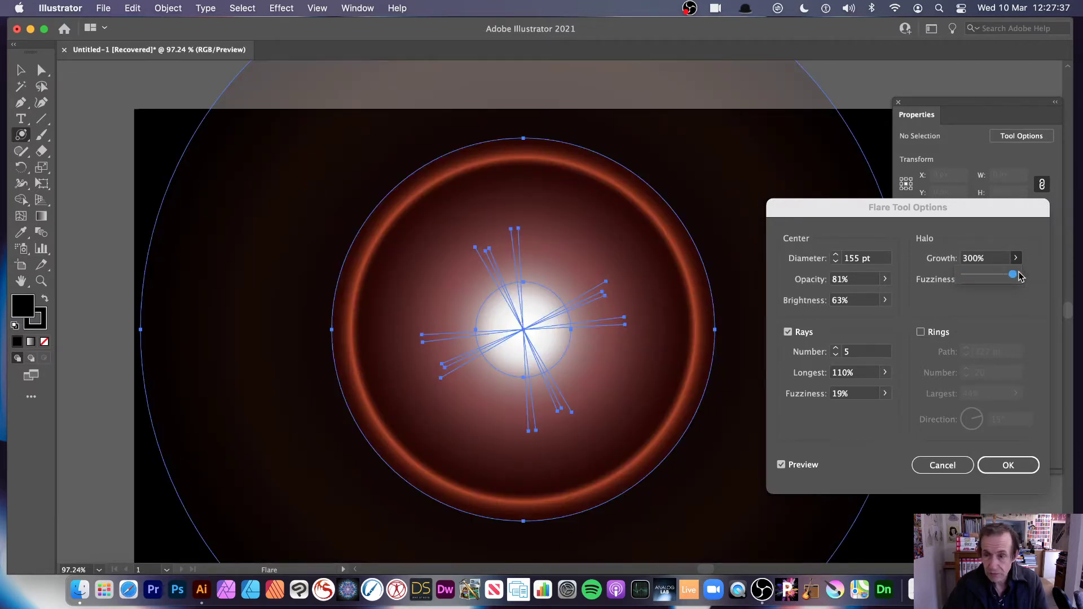
drag(1019, 276, 988, 274)
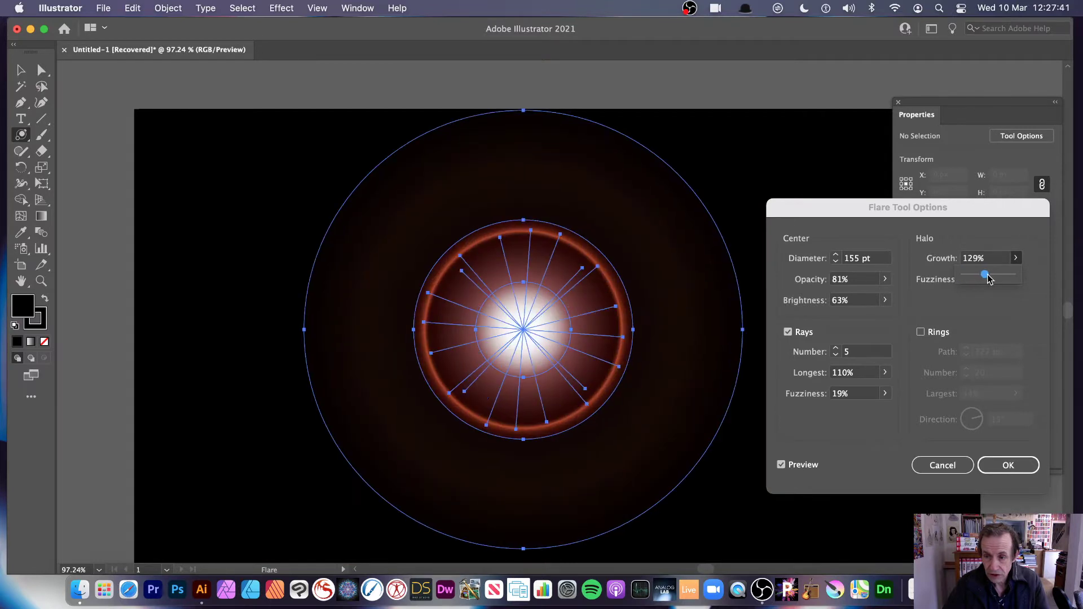
Enable the flare's rings and adjust their path length to 325 pt.
click(921, 333)
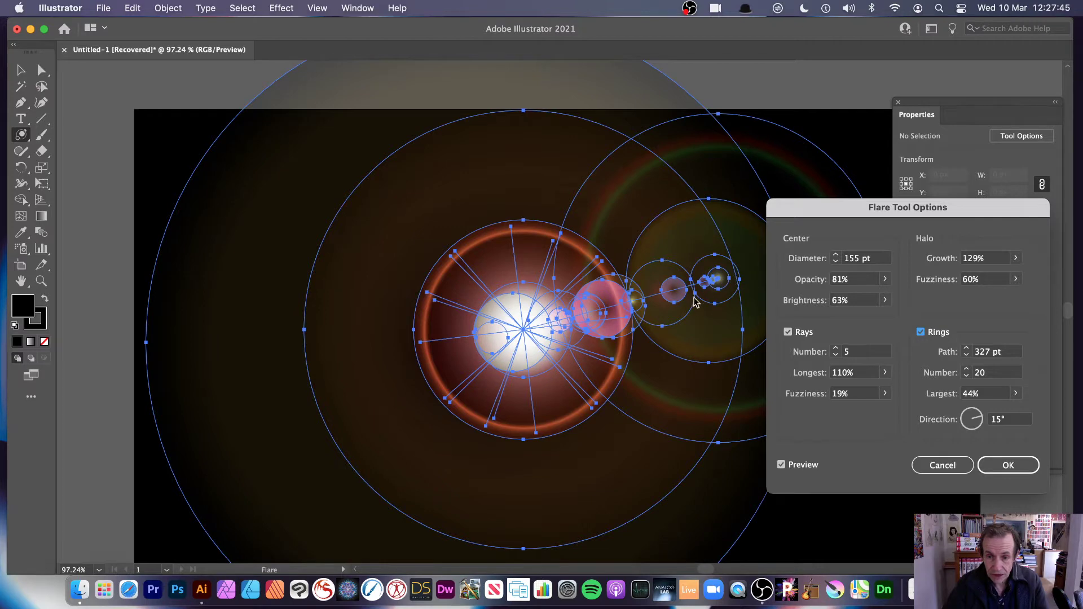
double_click(981, 351)
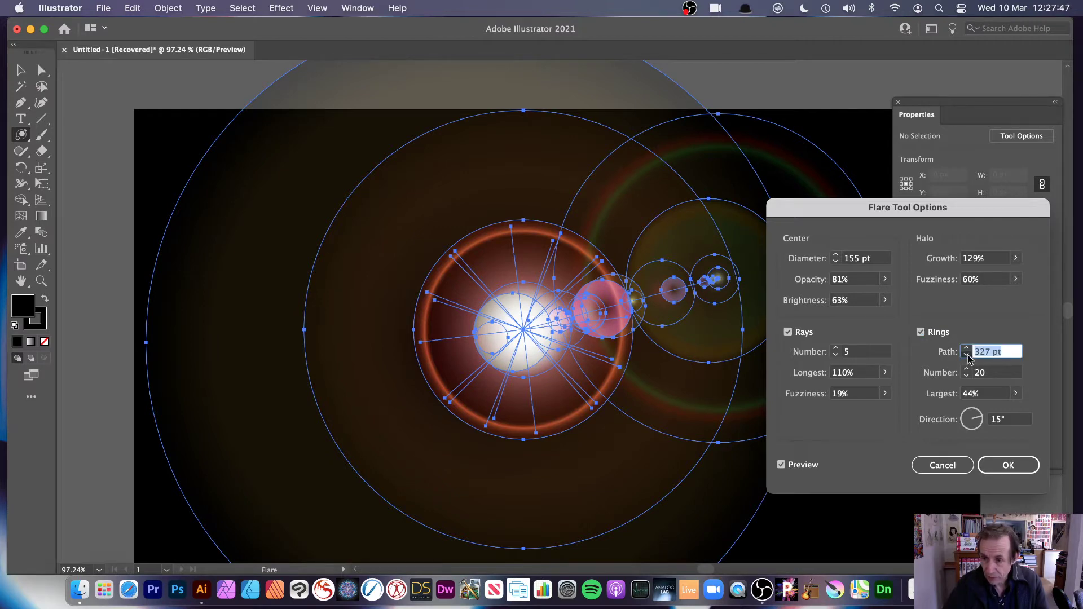
text(325)
click(967, 356)
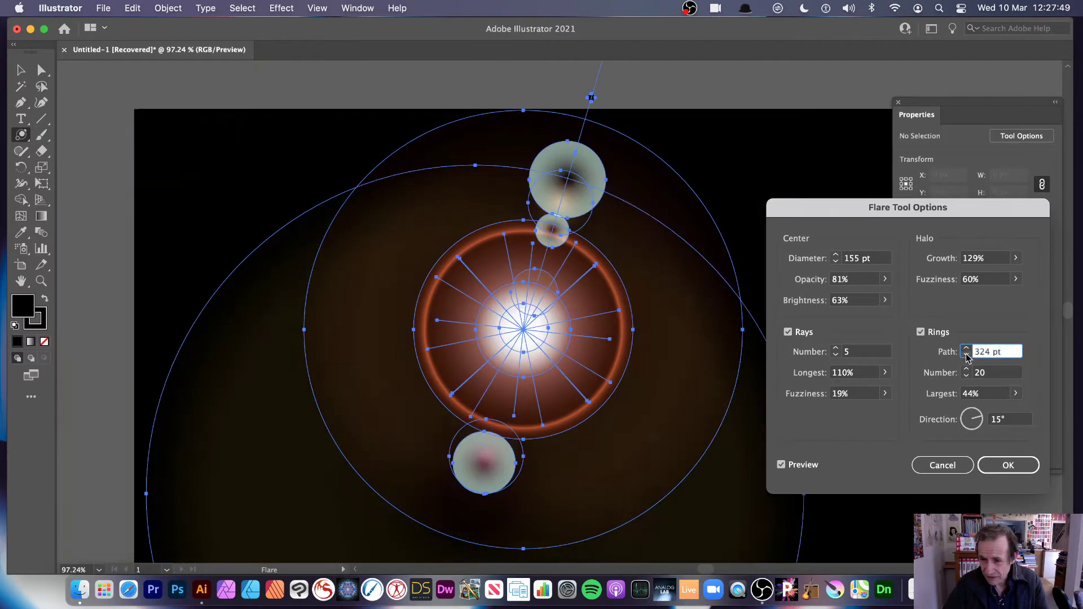
click(967, 355)
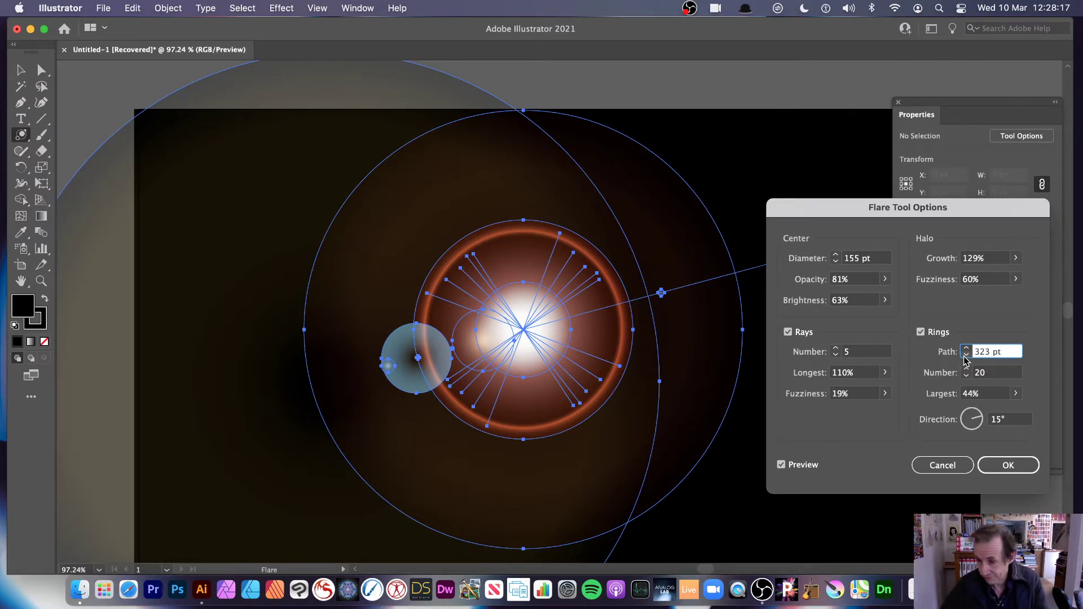
click(968, 352)
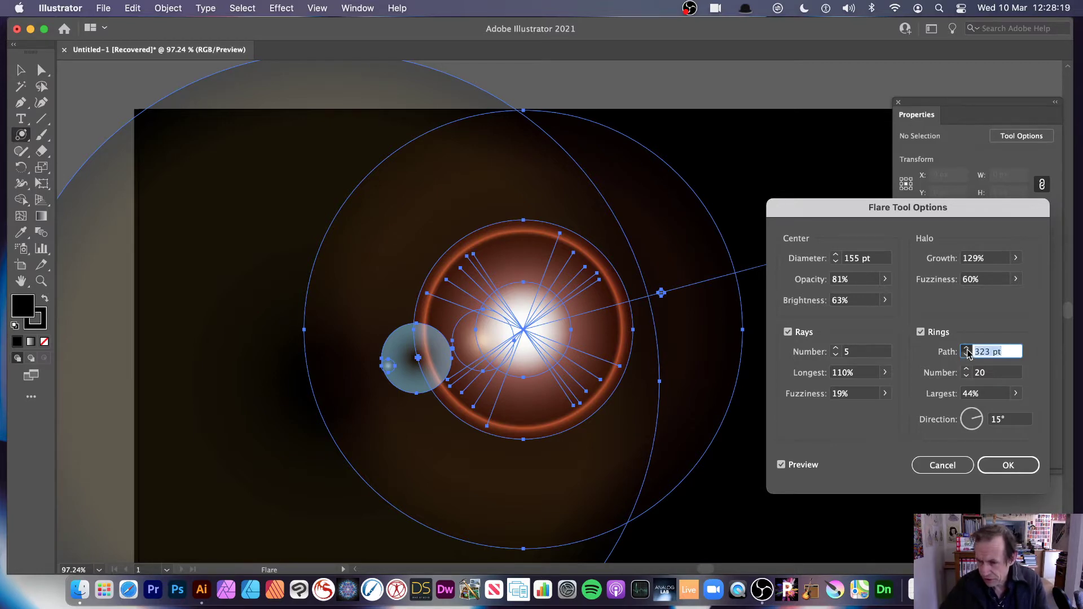
click(966, 348)
click(967, 348)
Reduce the number of rings in the flare to 16.
click(967, 377)
click(966, 376)
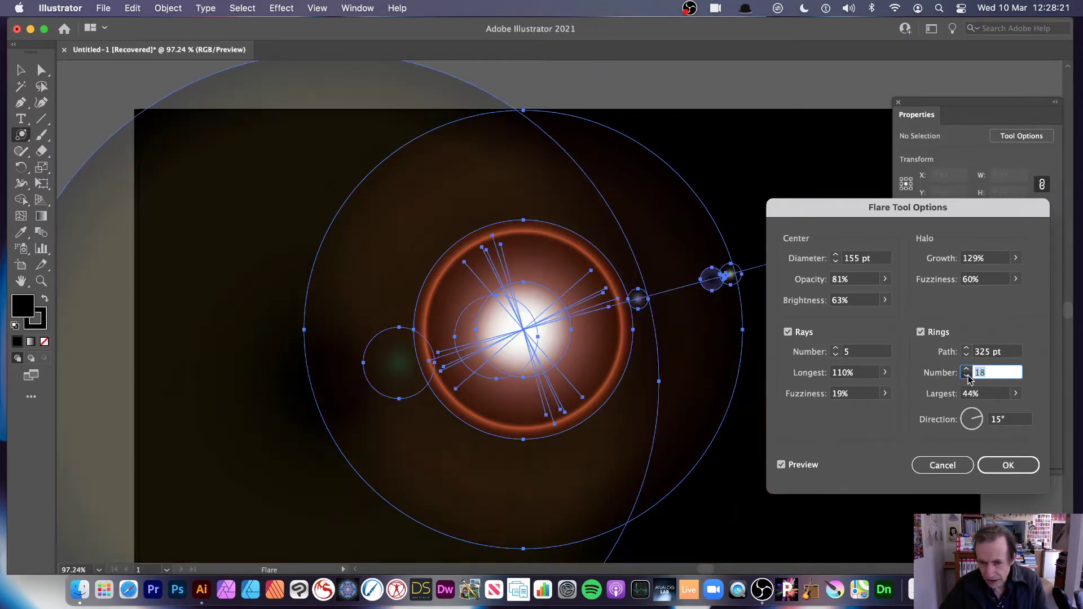
click(967, 376)
click(967, 376)
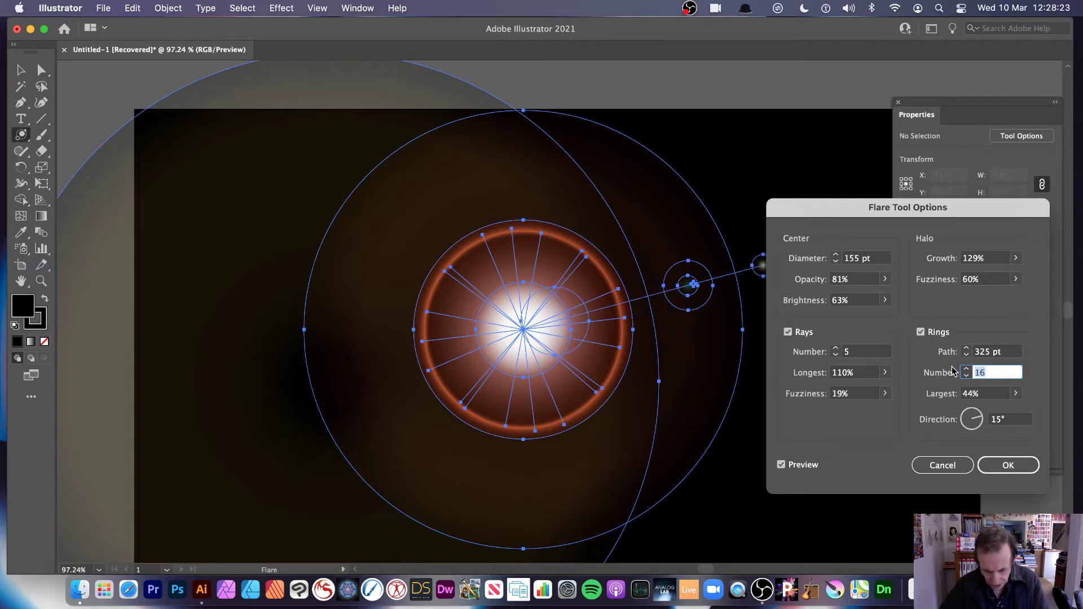
Try the flare with 4 rings and set the largest ring size to 77%.
text(4)
key(Tab)
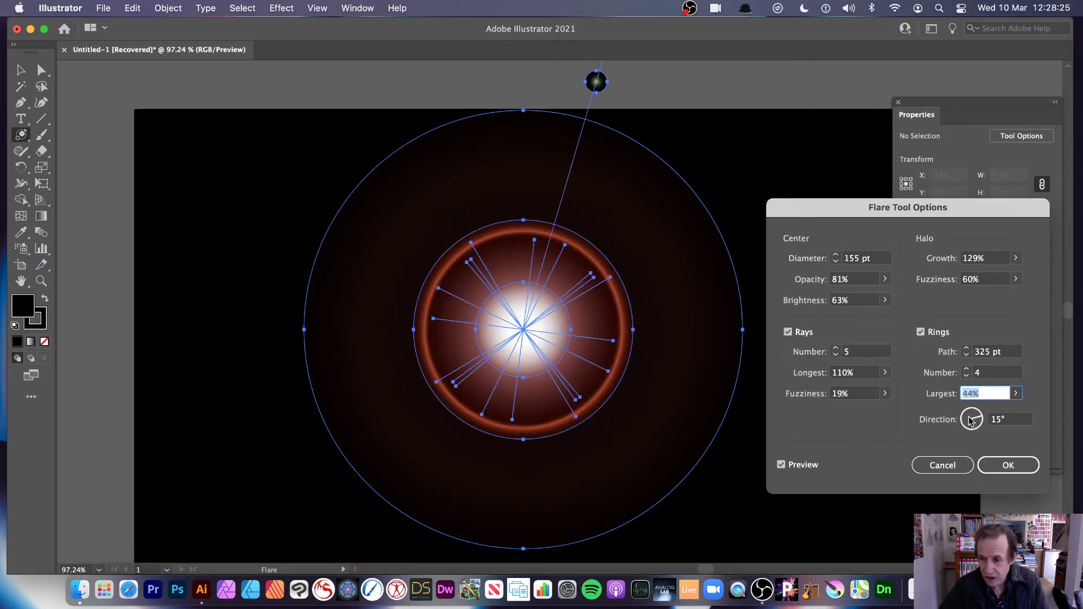
click(1015, 393)
mouse_move(973, 410)
mouse_down()
mouse_move(993, 410)
mouse_move(979, 409)
mouse_up()
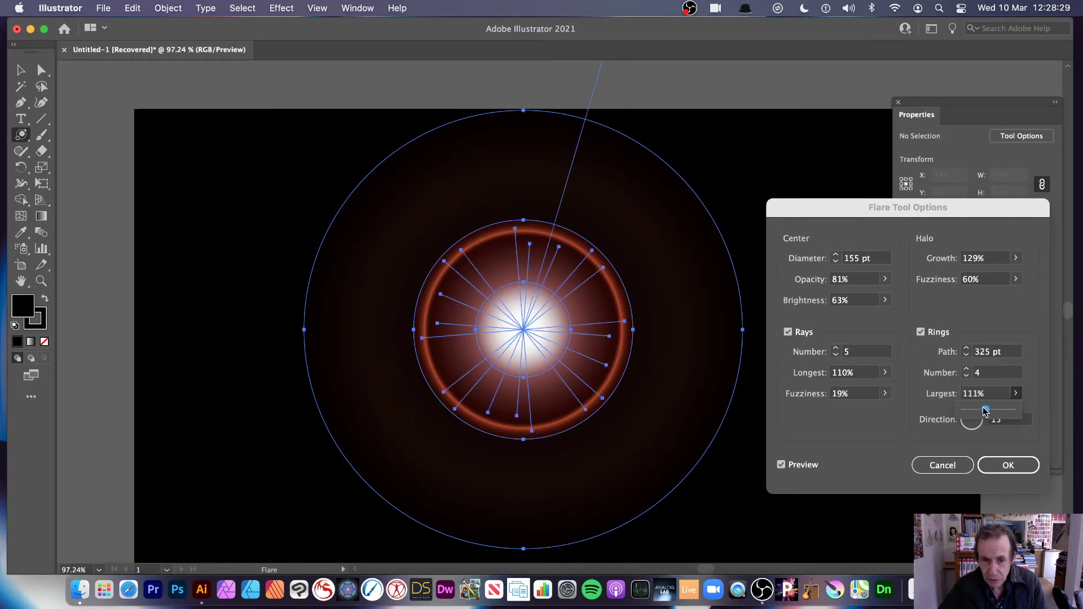
Set the number of rings to 20 and their direction to 320°, and apply the flare options.
click(985, 375)
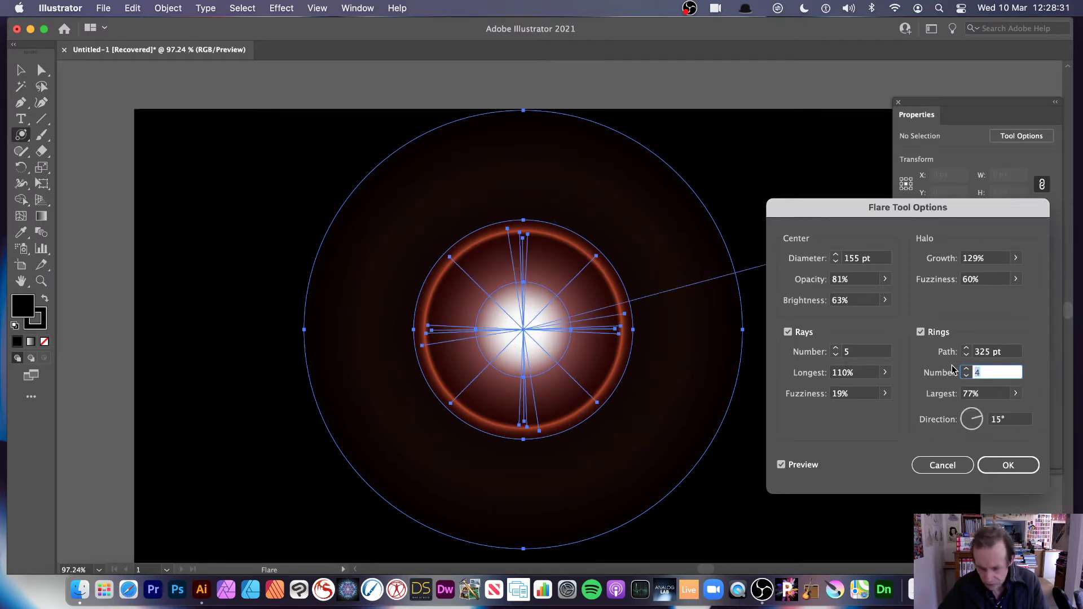
text(20)
key(Tab)
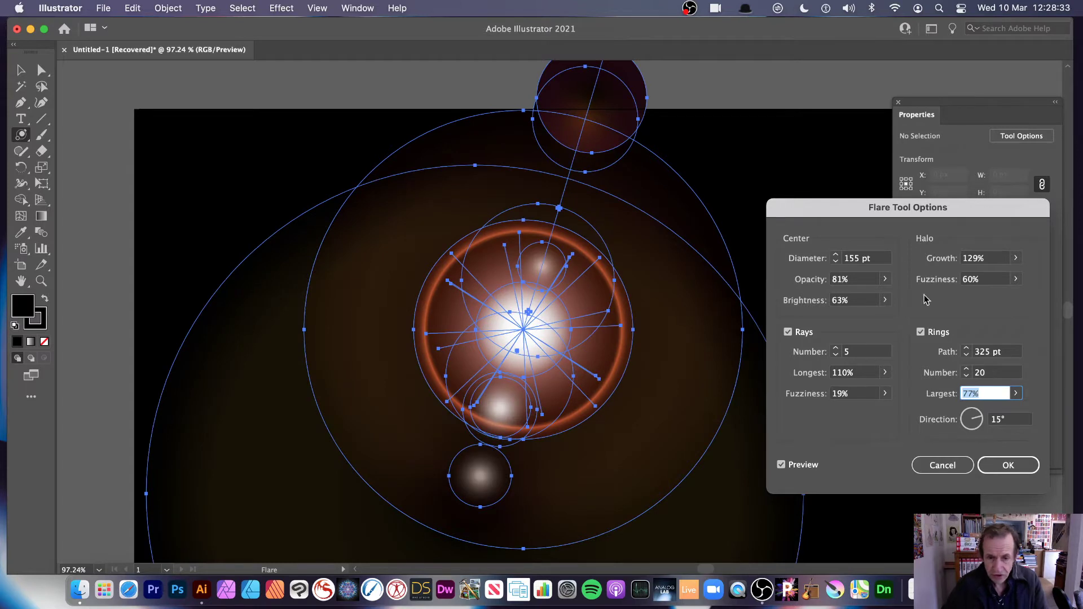
click(978, 425)
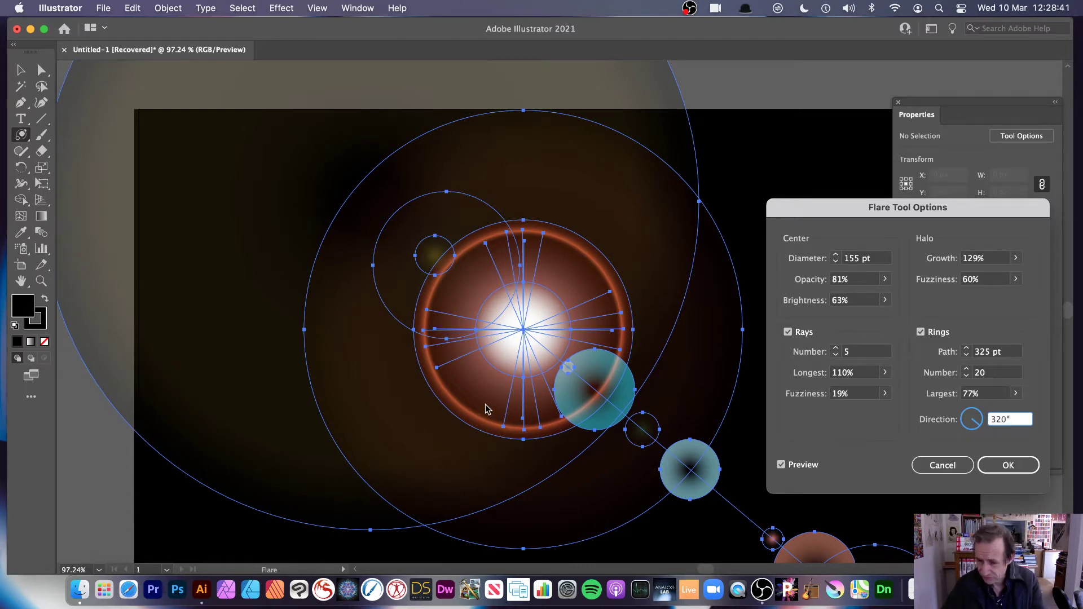
click(776, 397)
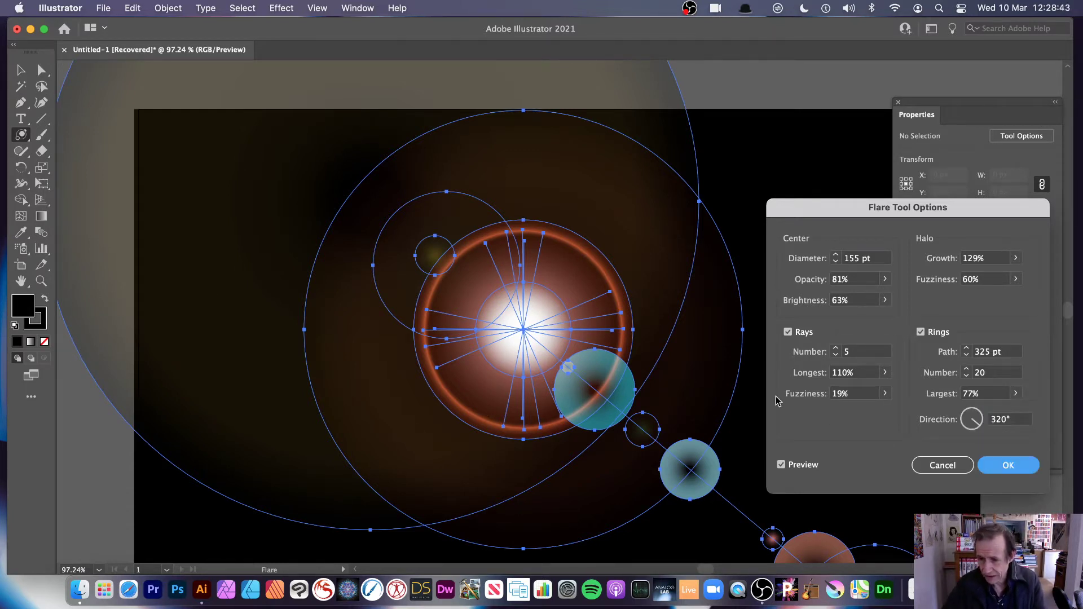
key(Return)
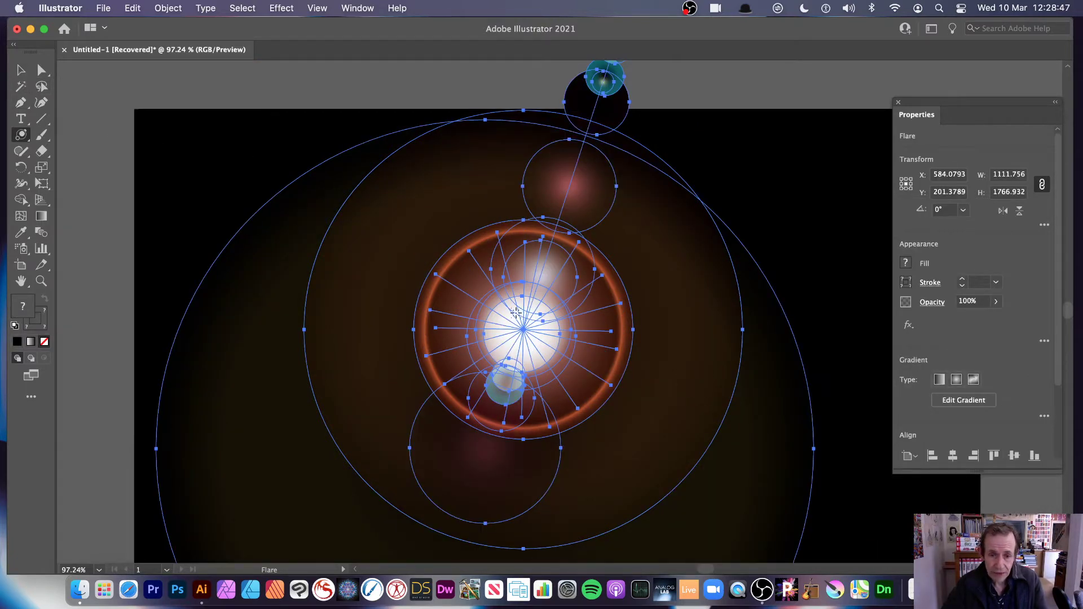
Move the flare to the left and slightly up on the artboard, to about X 474, Y 180.
click(20, 69)
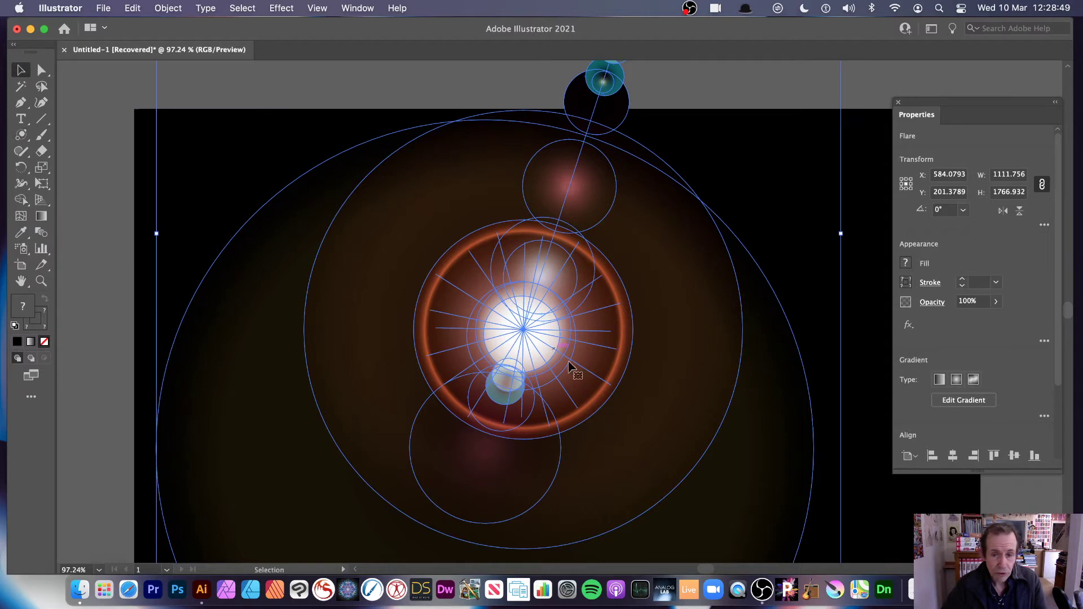
drag(525, 328, 467, 326)
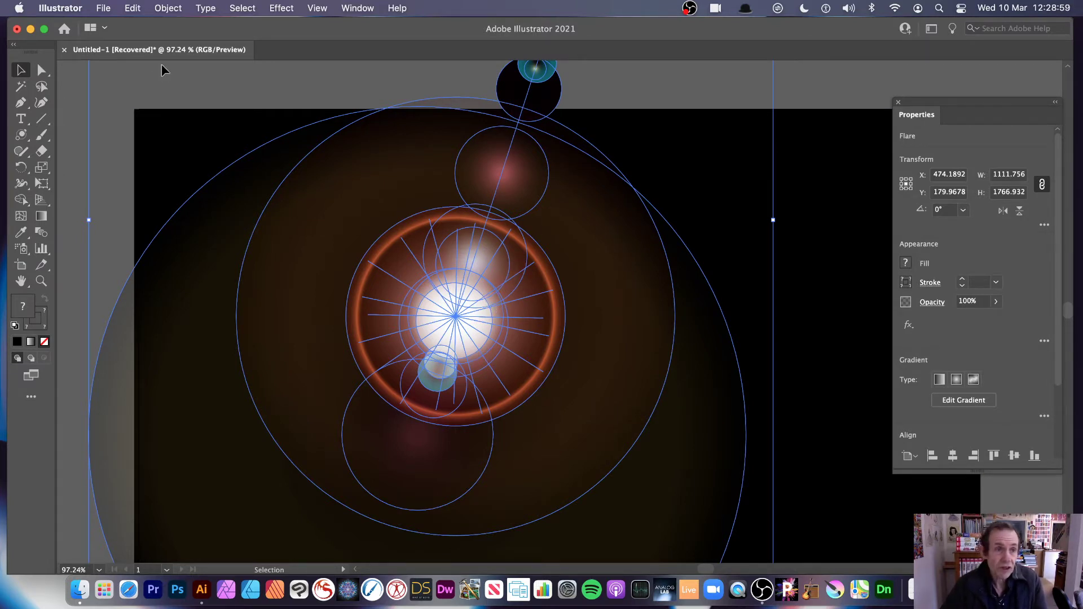
click(164, 8)
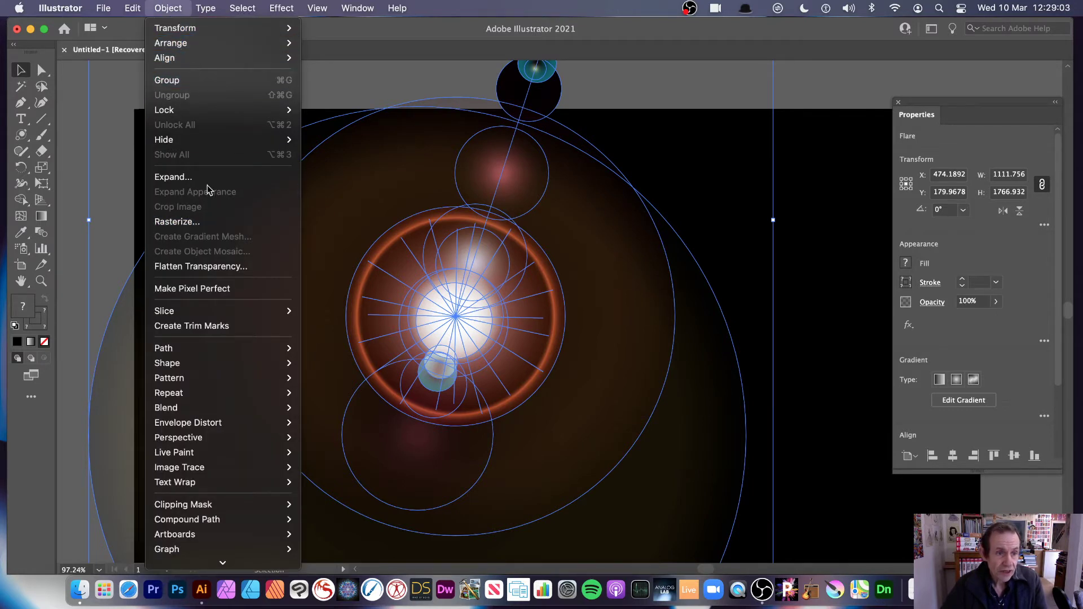
click(570, 263)
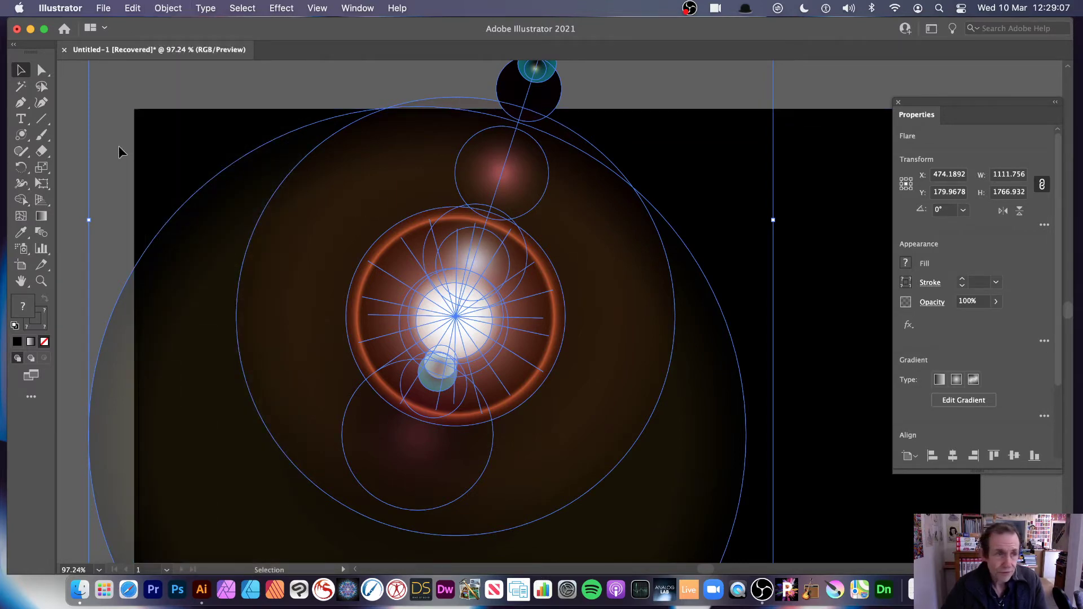
Turn the placed flare's rays and rings off and on again in its options, and delete the flare.
double_click(24, 138)
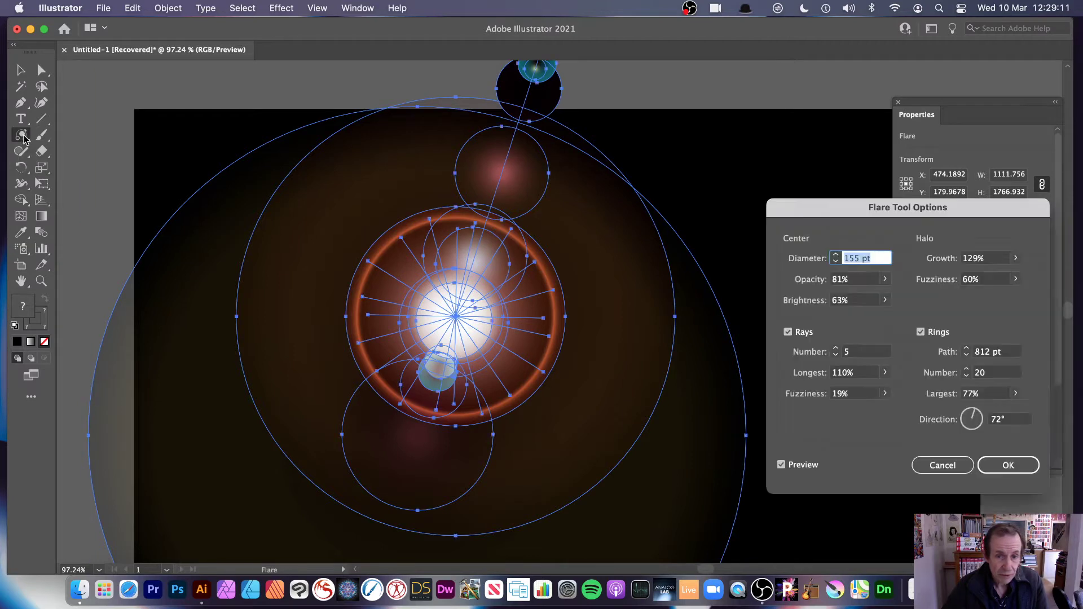
drag(869, 209, 694, 191)
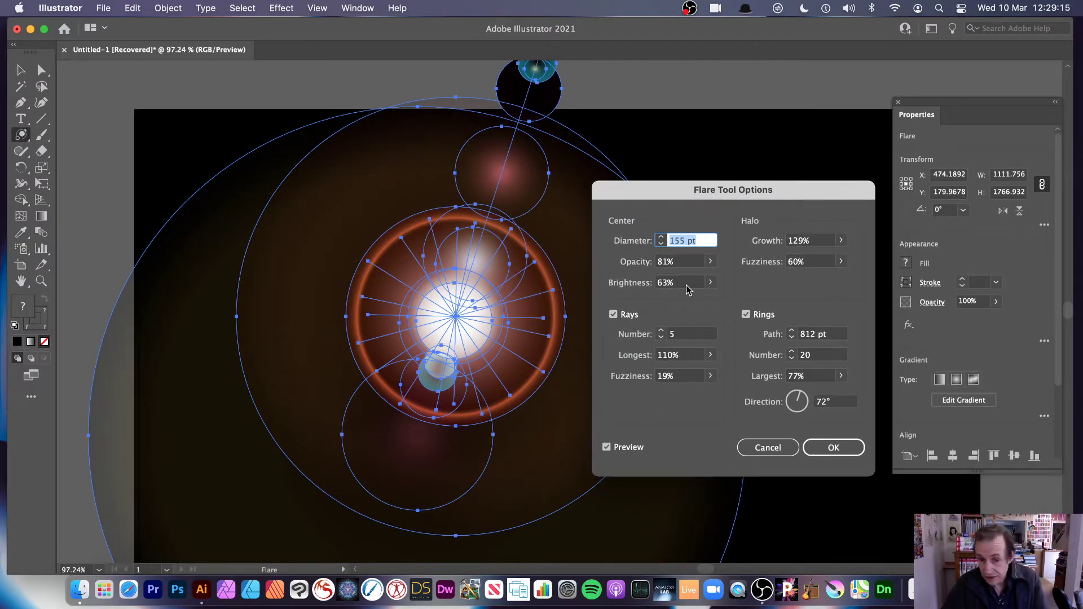
click(613, 315)
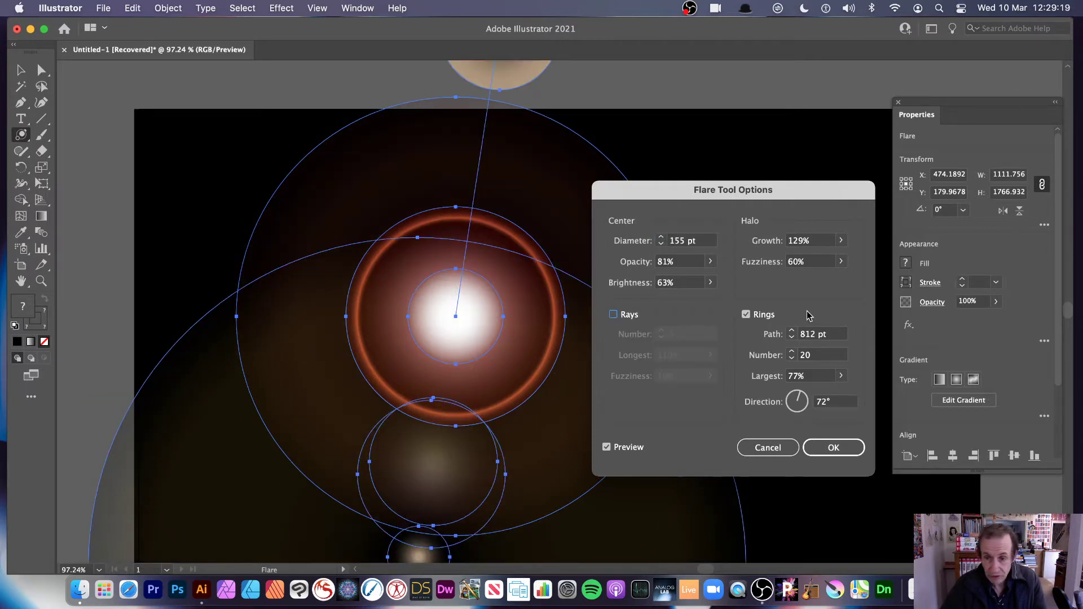
click(745, 315)
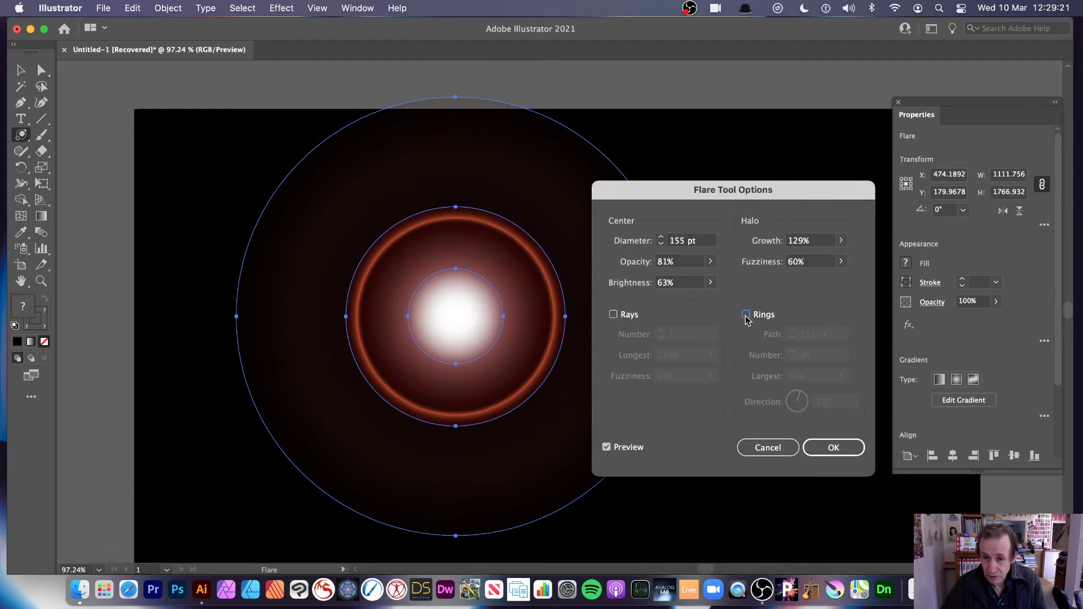
click(745, 315)
click(615, 316)
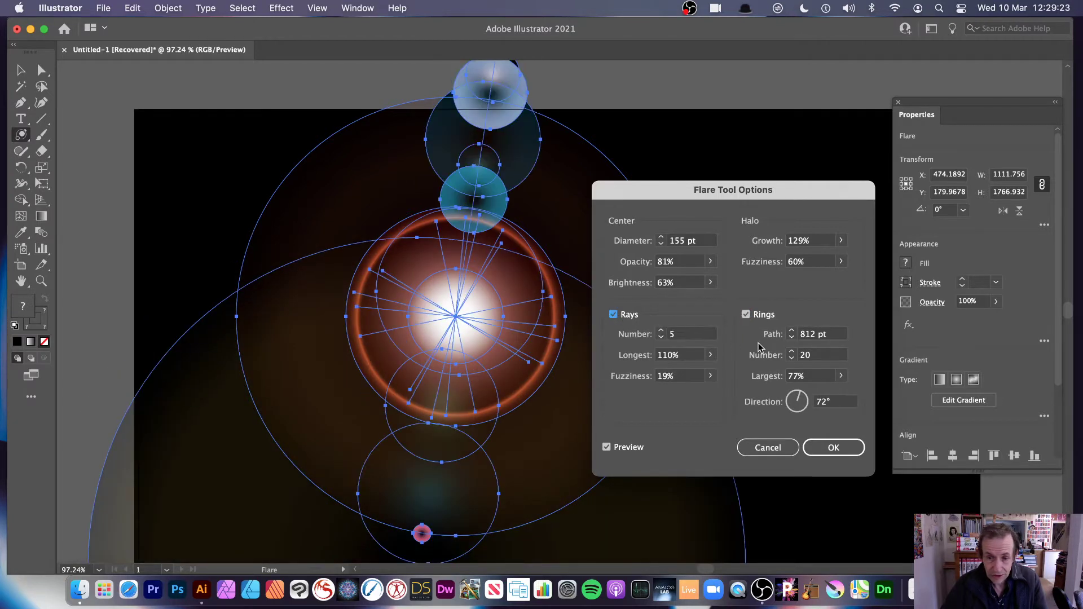
click(835, 447)
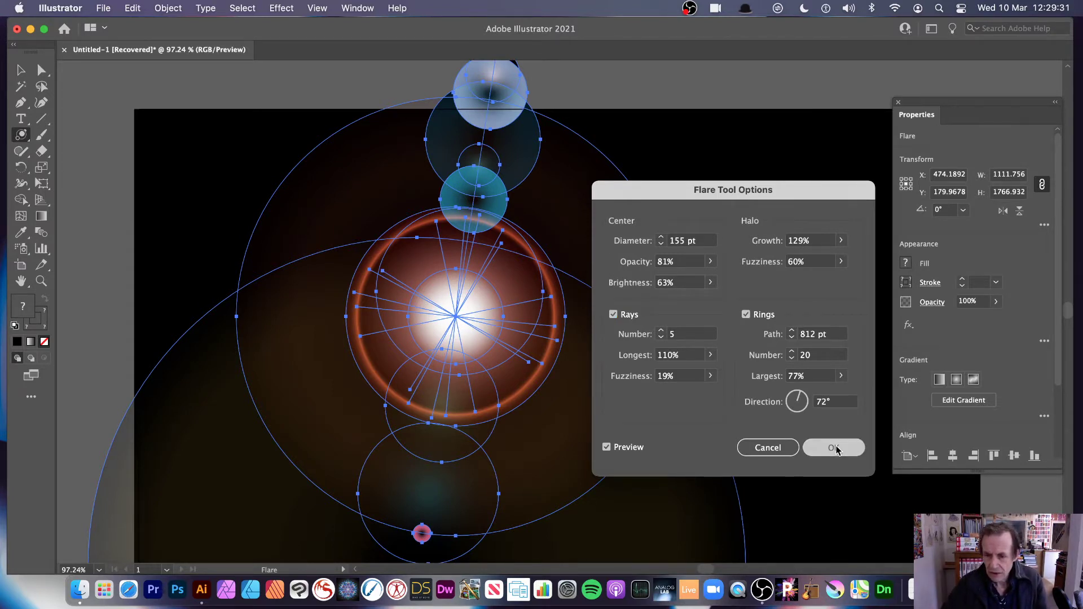
key(Delete)
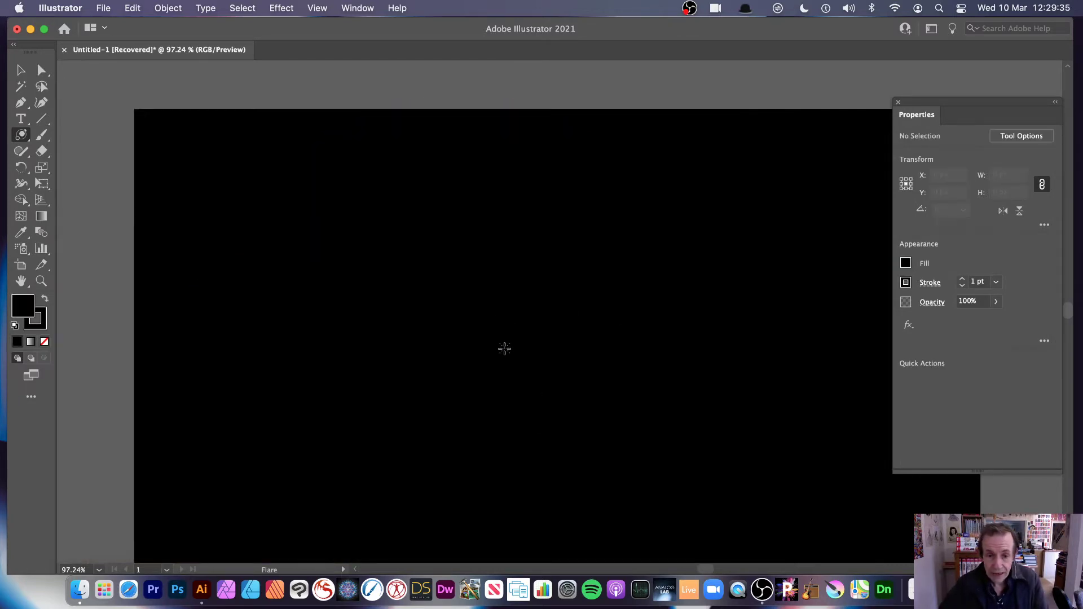
Try a new large flare at the middle of the artboard with rings trailing toward the upper-left corner, and undo it.
drag(510, 353, 656, 459)
drag(516, 353, 194, 140)
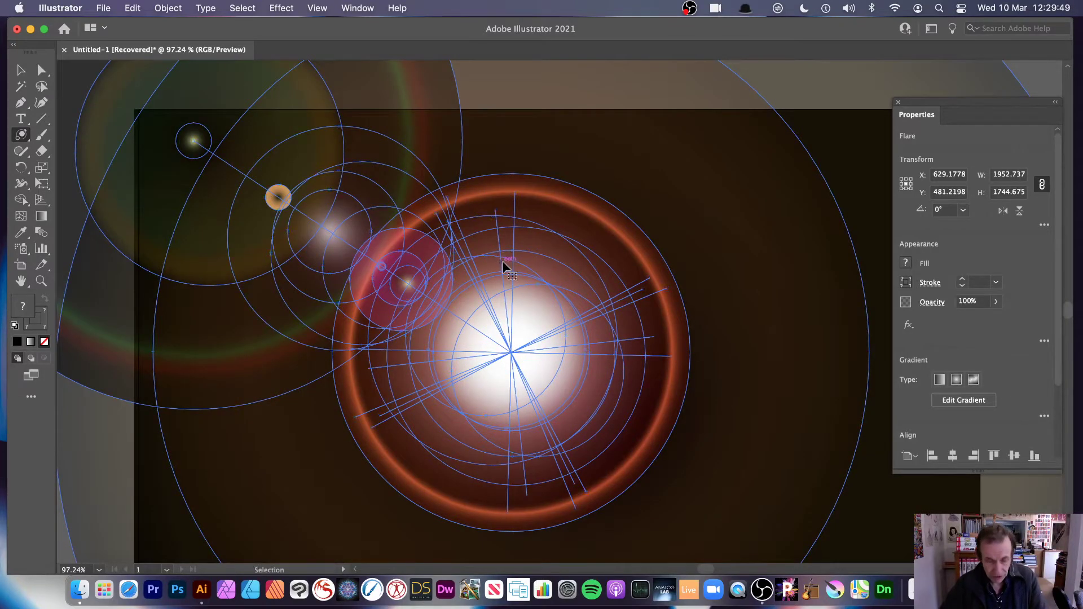
key(super+z)
key(super+z)
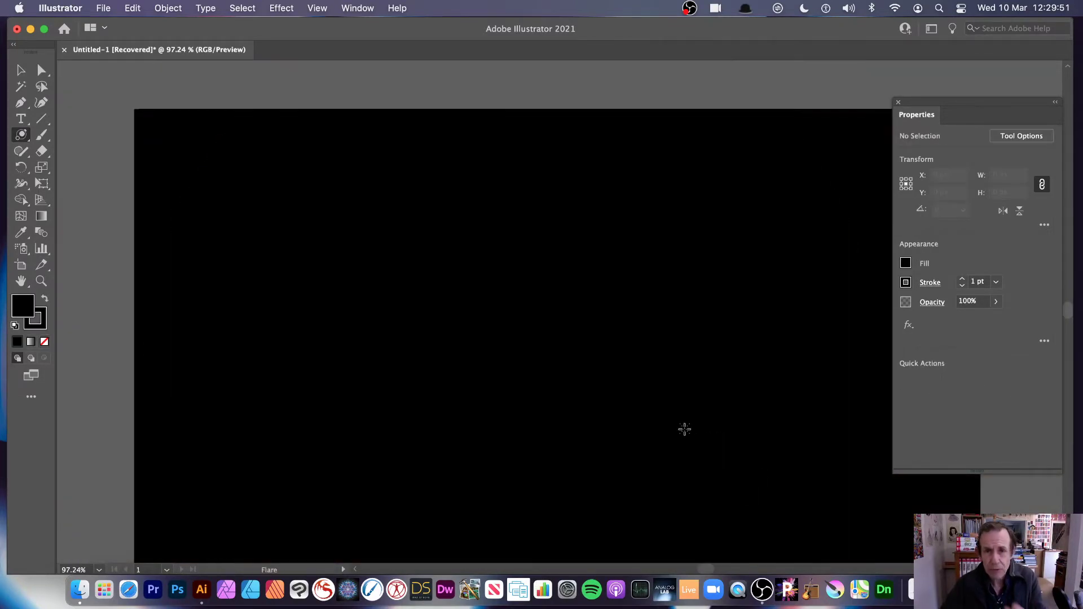
Draw a large flare with rings trailing toward the upper right, and move it to the artboard's upper-left corner at about X 178, Y 272.
drag(556, 380, 646, 435)
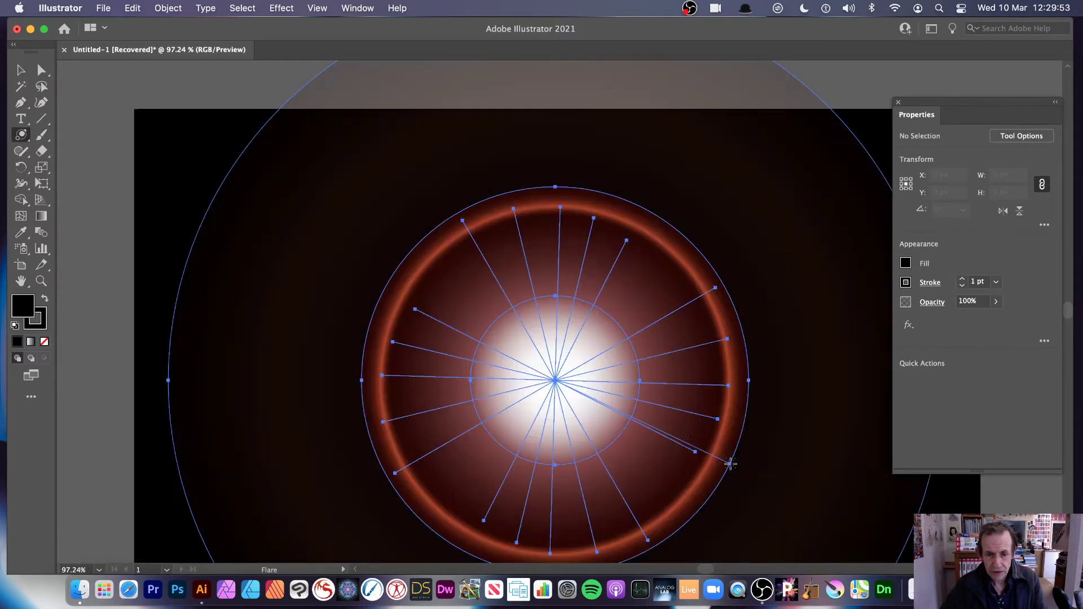
drag(556, 380, 863, 121)
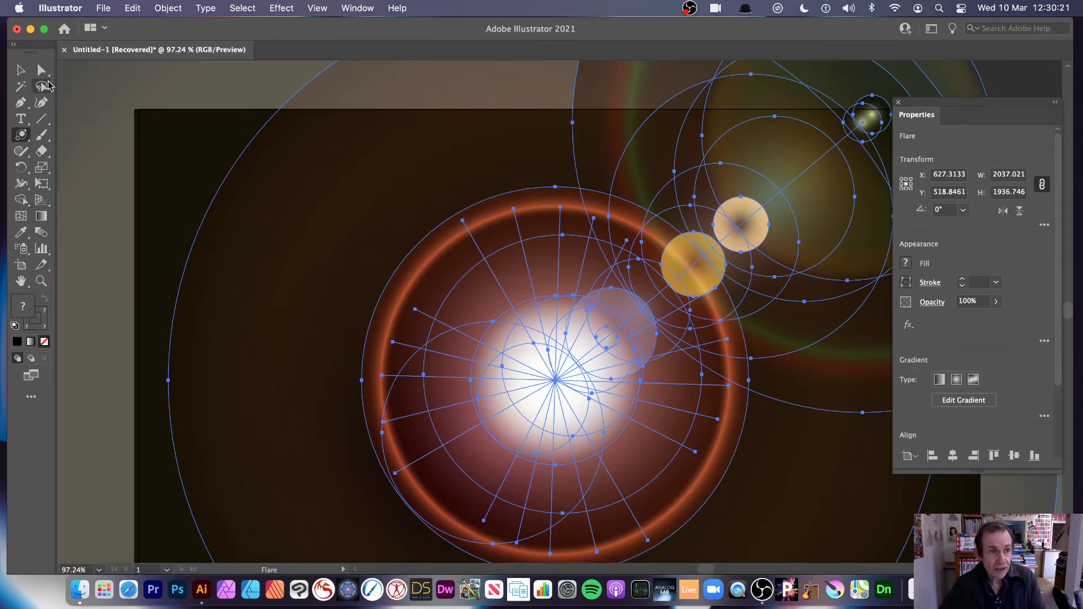
click(21, 71)
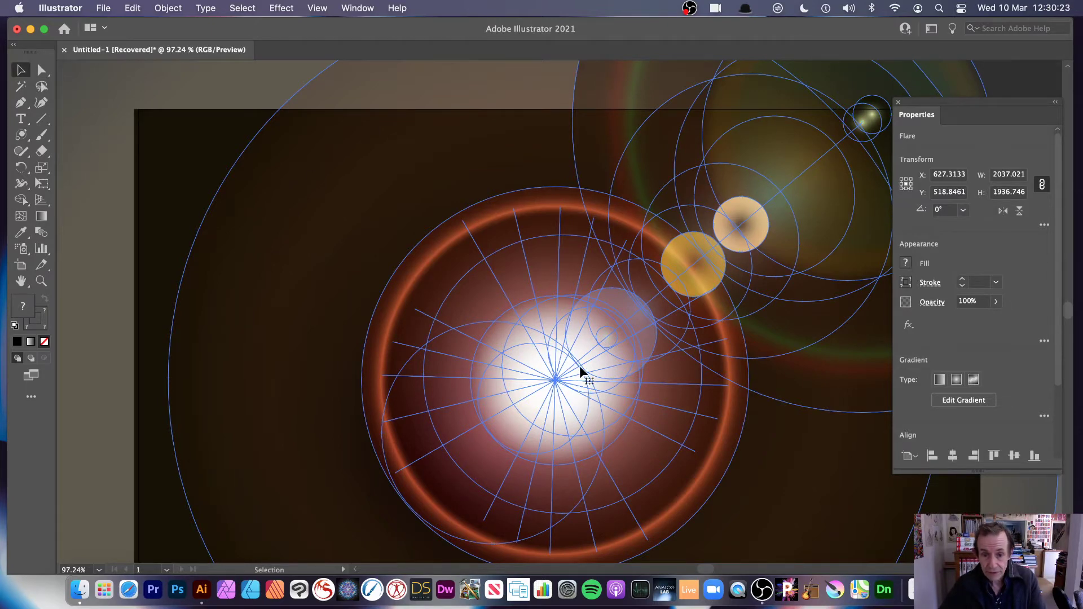
drag(580, 365, 301, 228)
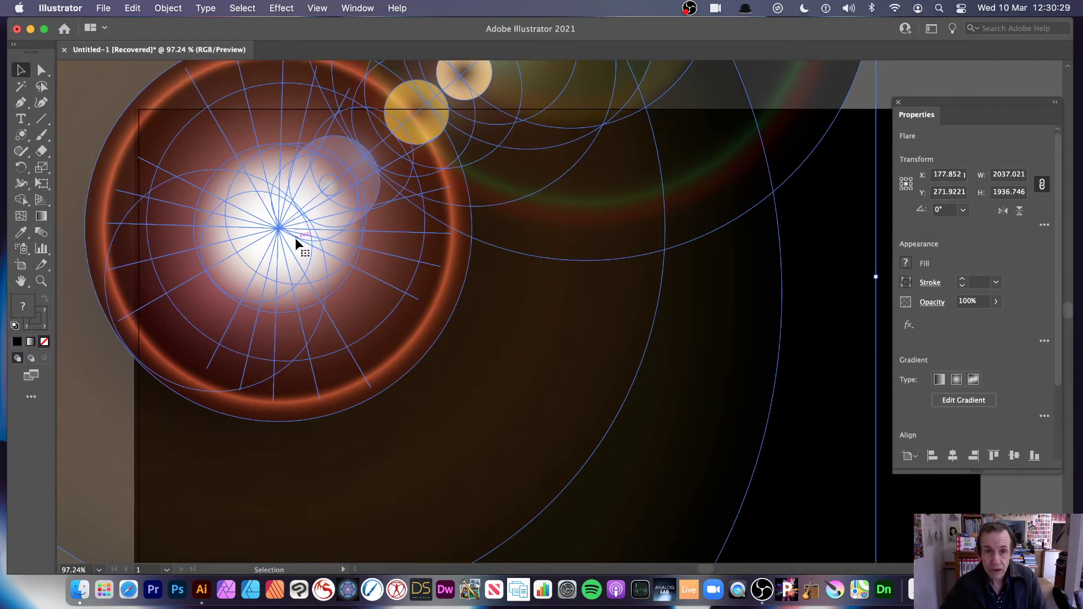
Duplicate the flare twice across the artboard and delete the lower-right copy.
drag(295, 238, 706, 530)
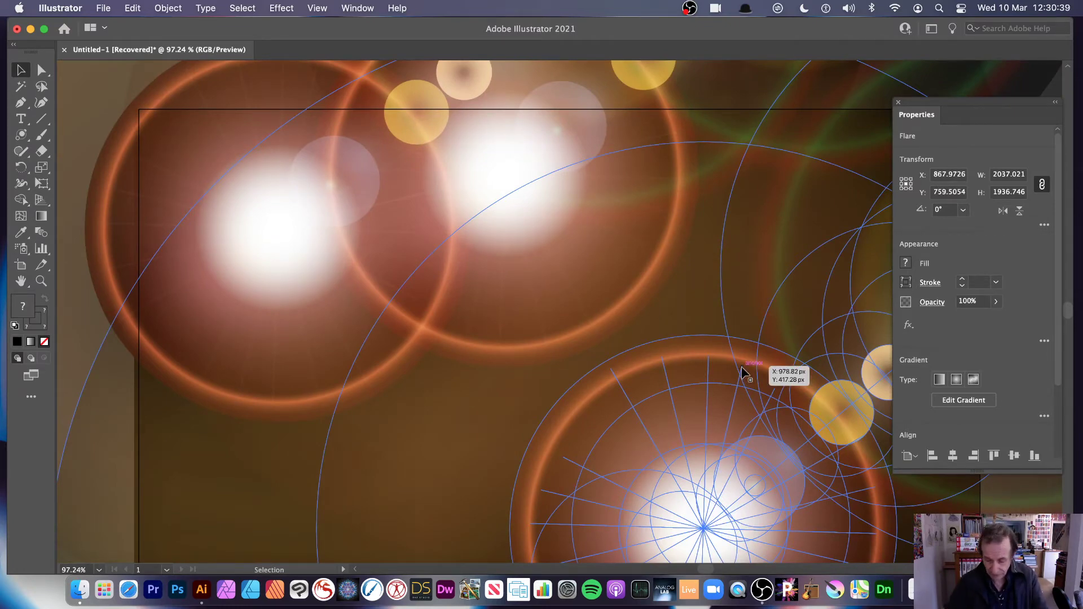
key(Delete)
Reposition the remaining flare copy so it overlaps the original, at about X 582, Y 409.
click(537, 234)
drag(514, 179, 609, 242)
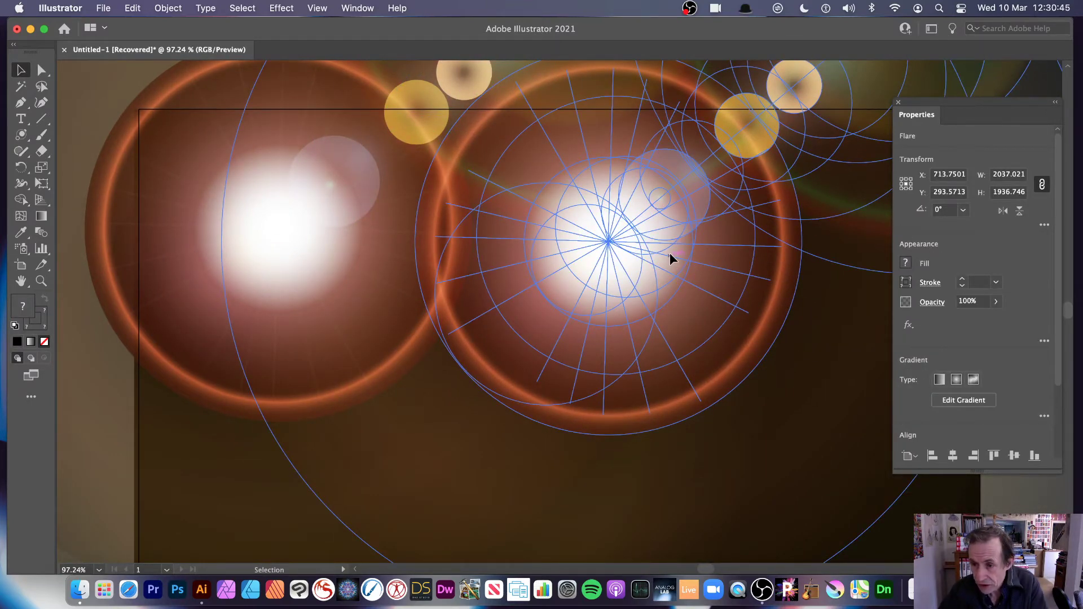
drag(663, 254, 587, 317)
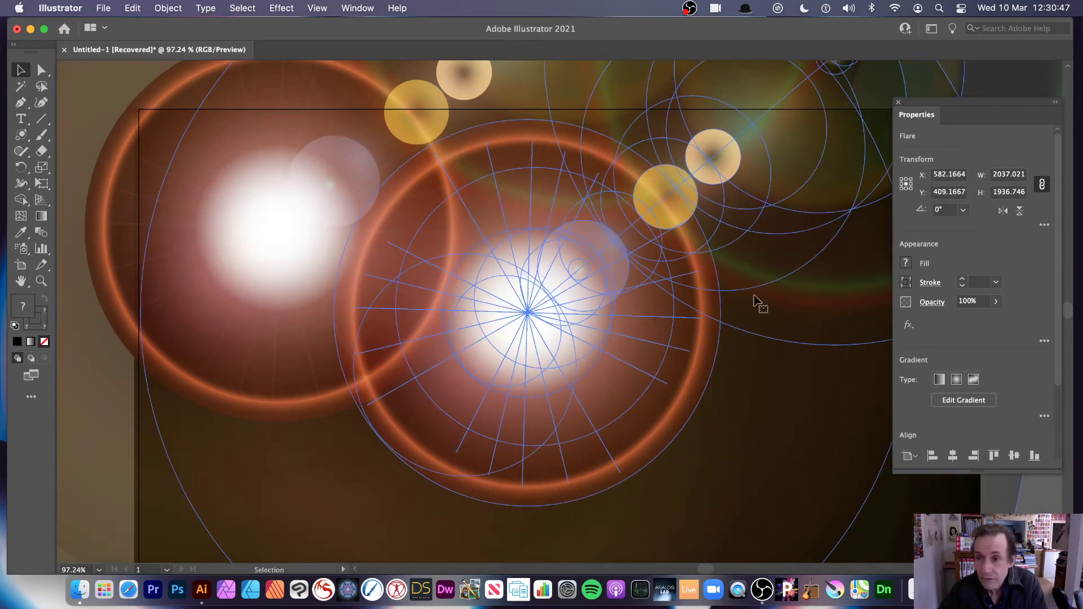
Try the overlapping copy at 19% opacity, move it slightly up to about X 573, Y 320, and restore 100% opacity.
click(998, 303)
drag(993, 318, 955, 321)
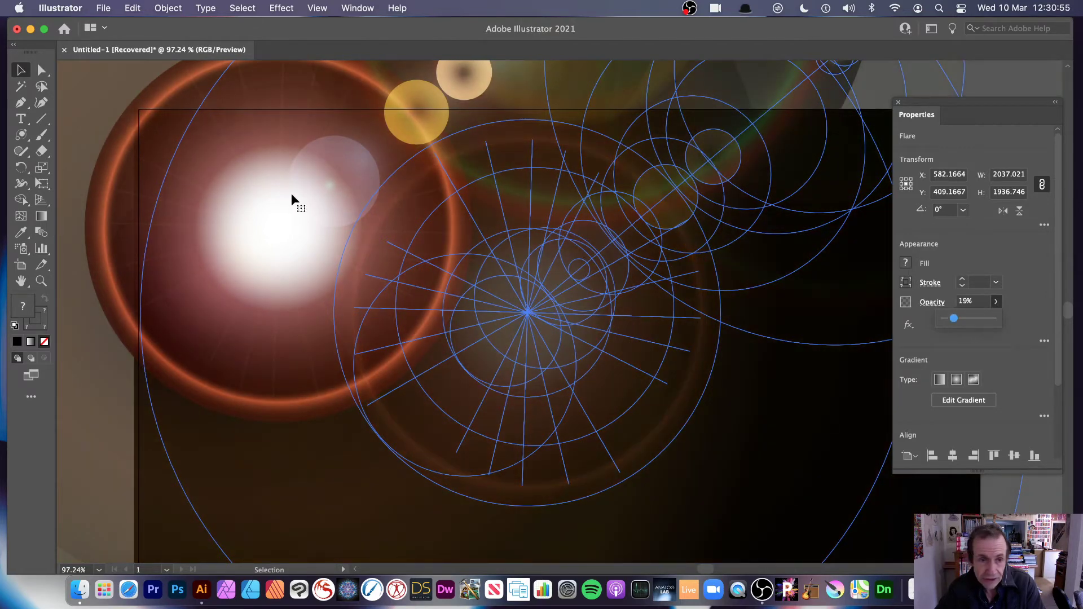
drag(539, 315, 522, 259)
click(997, 302)
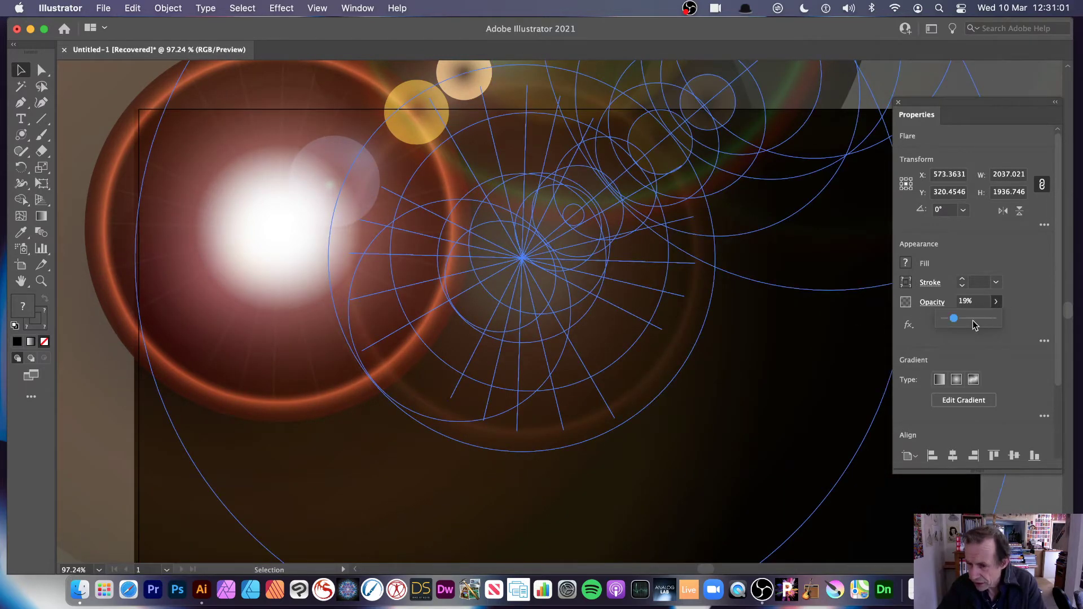
drag(953, 319, 1002, 325)
Set the overlapping flare's blending mode to Difference and move it further over the original, to about X 408, Y 418.
click(929, 304)
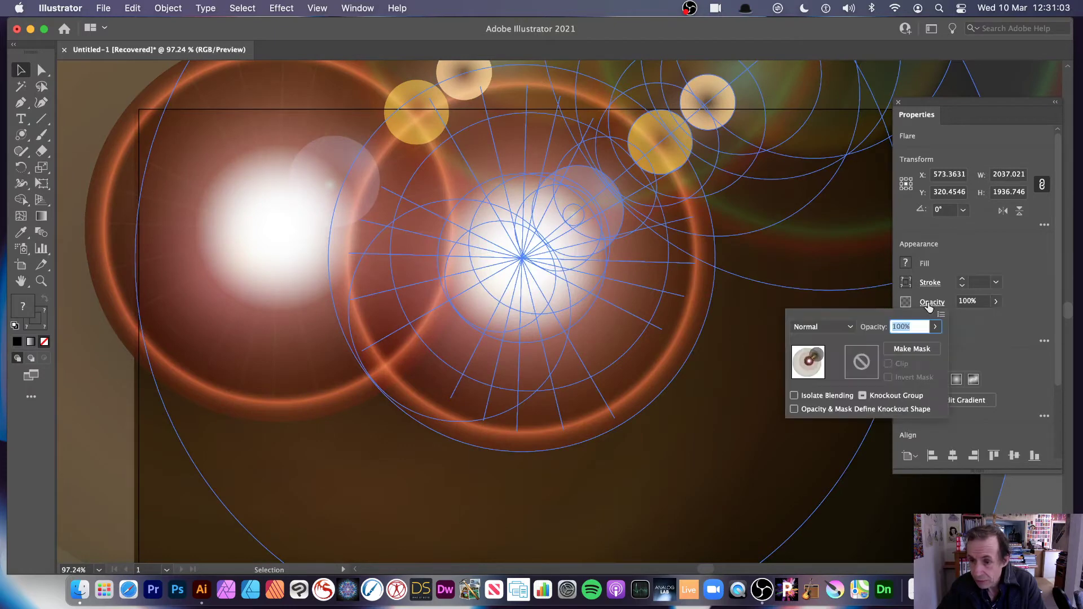
click(820, 326)
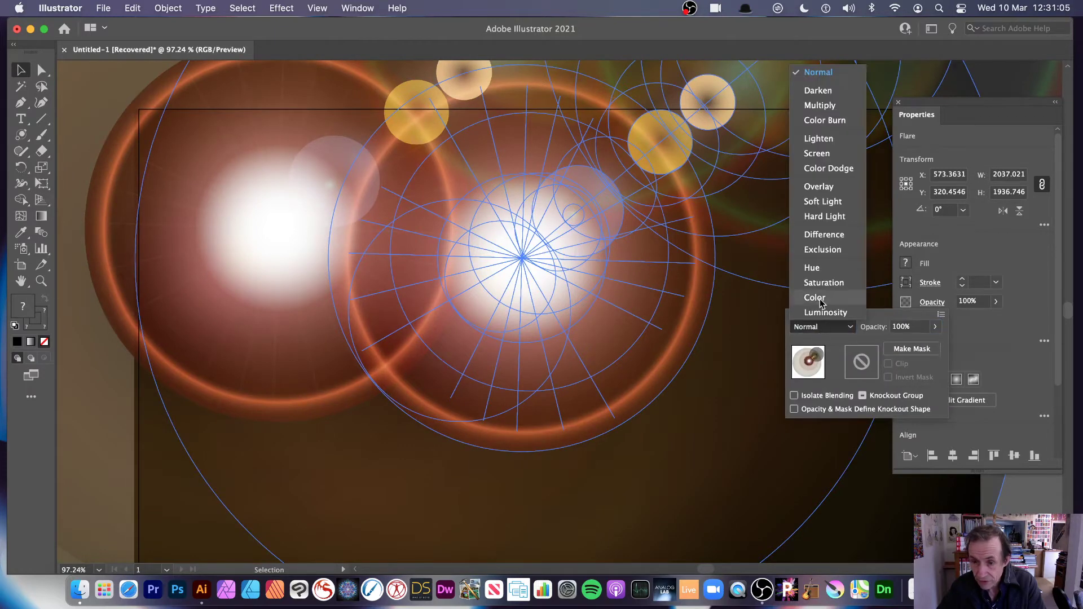
click(824, 231)
click(418, 240)
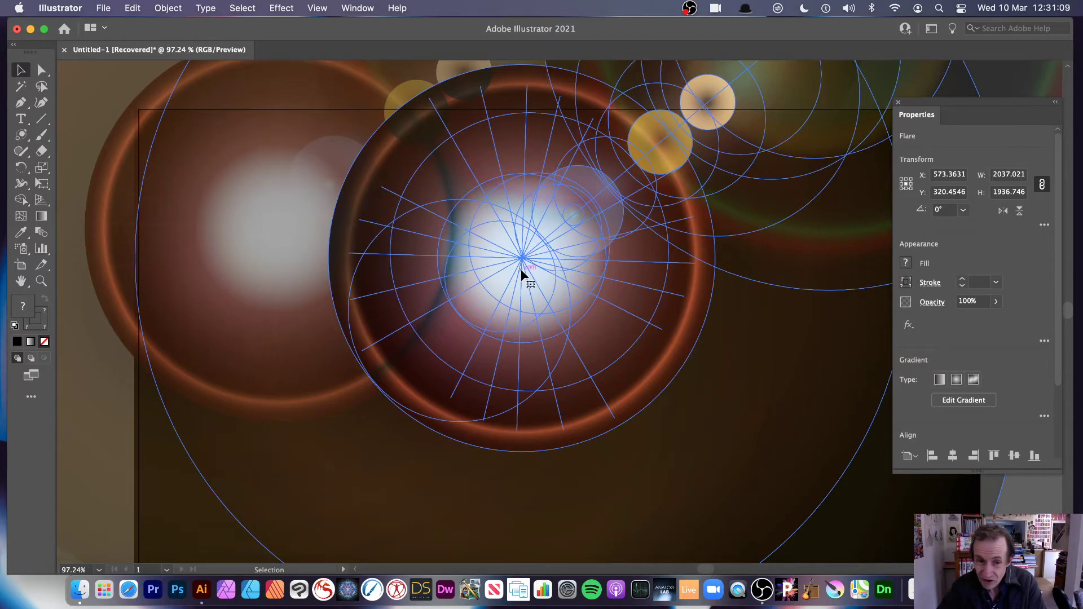
drag(526, 259, 417, 317)
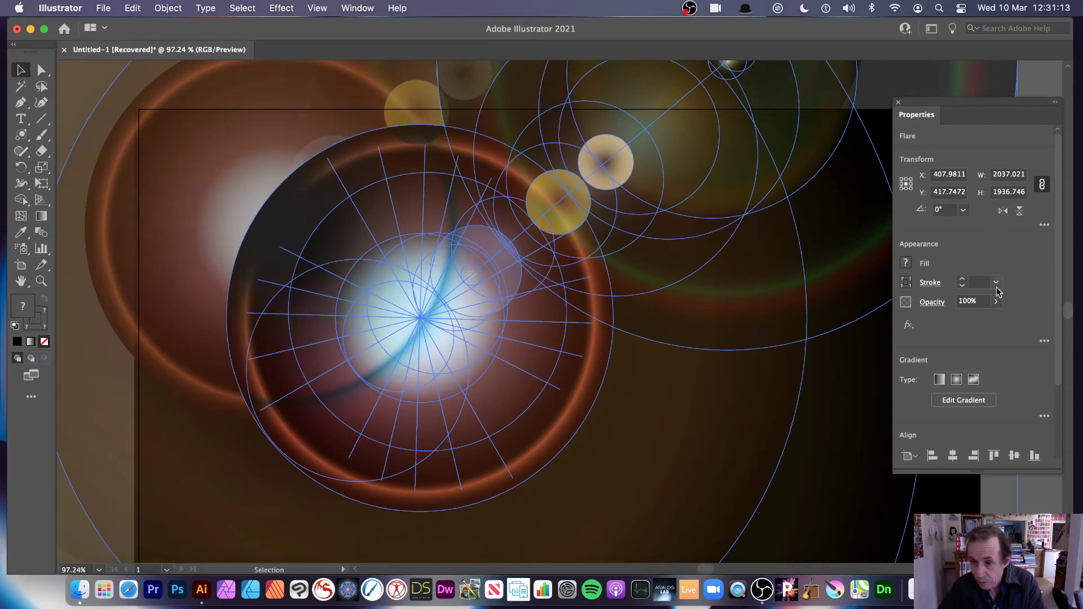
Try the Lighten and Darken blending modes on the overlapping flare copy.
click(937, 305)
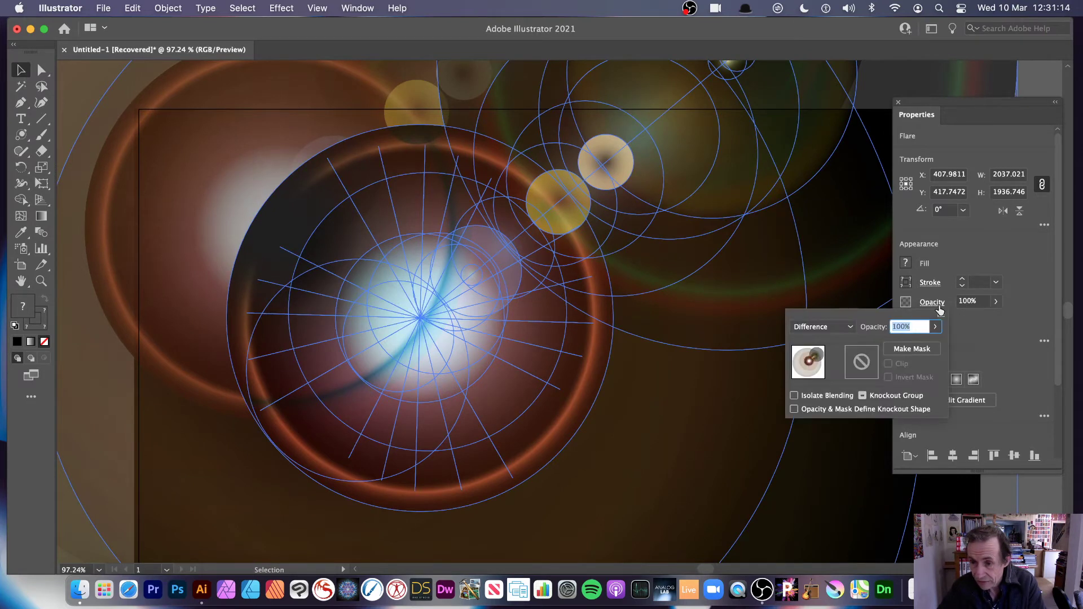
click(846, 326)
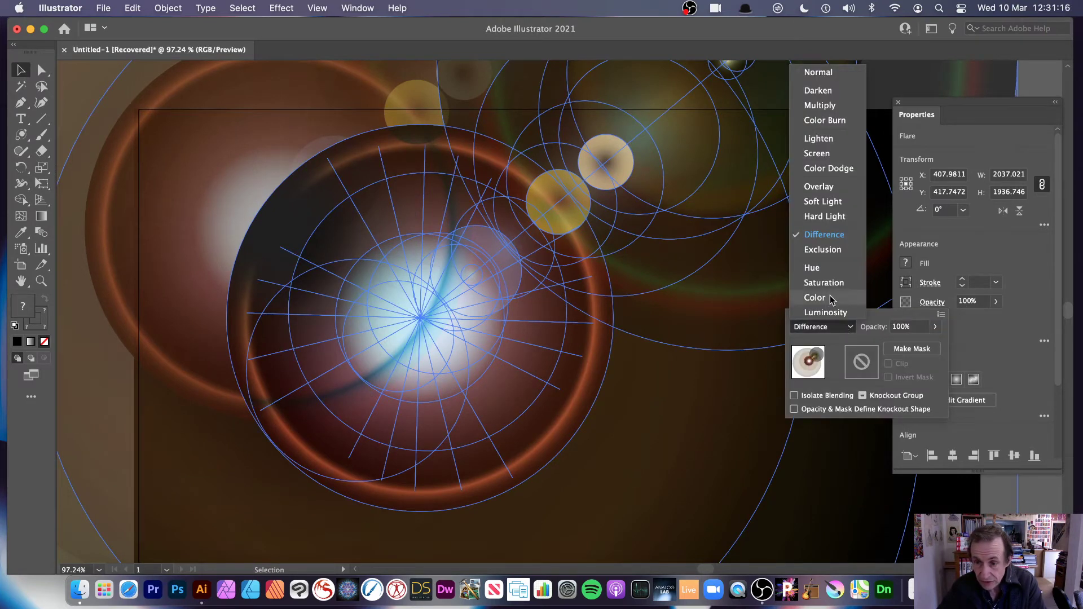
click(820, 138)
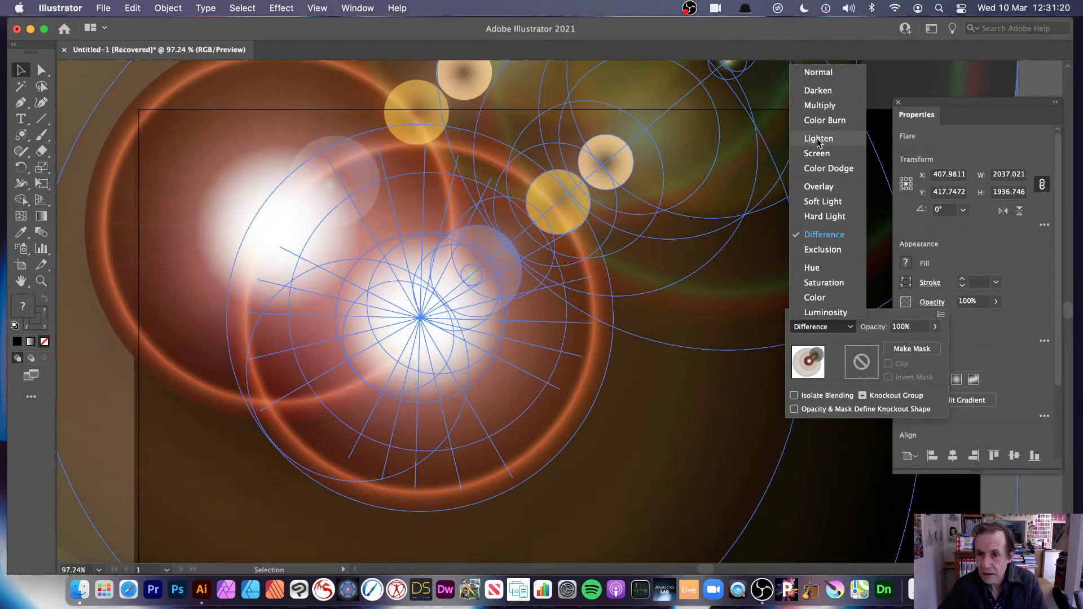
click(843, 327)
click(824, 96)
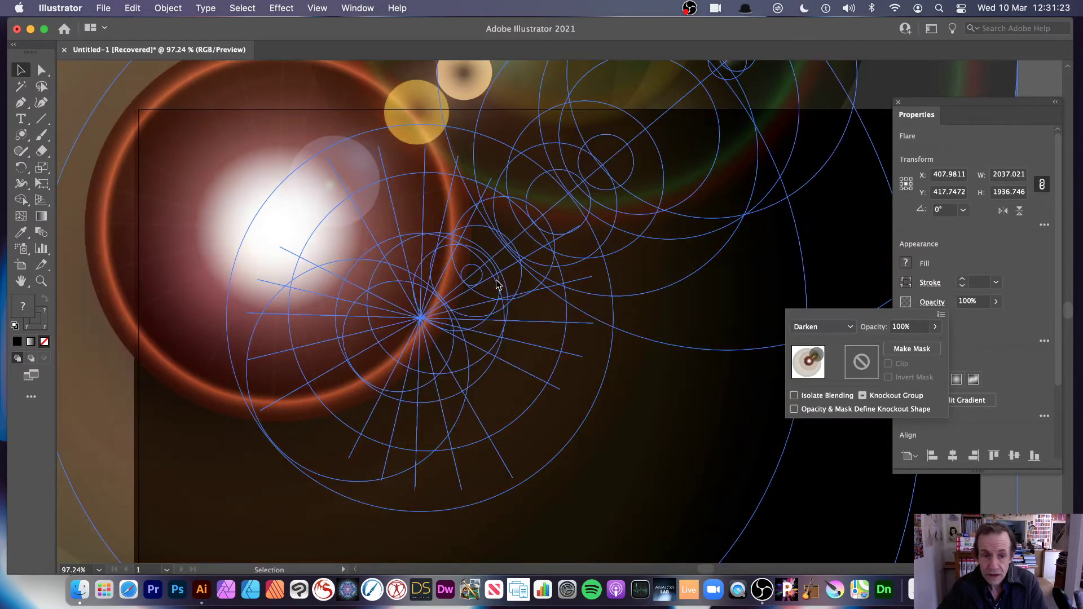
click(435, 318)
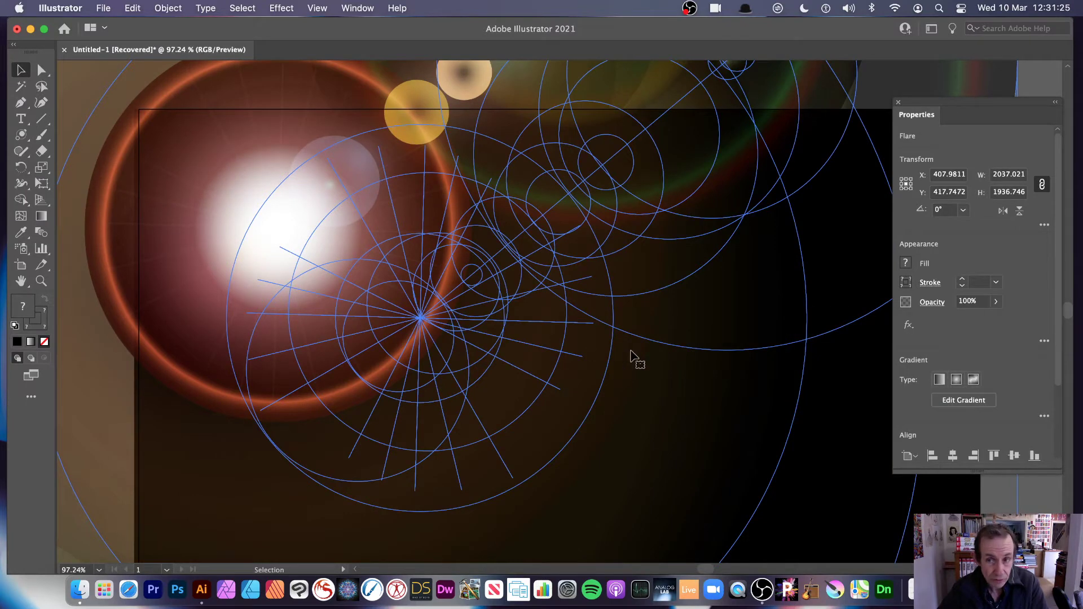
Select and delete the remaining flares so that only the black background is left on the artboard.
click(1065, 306)
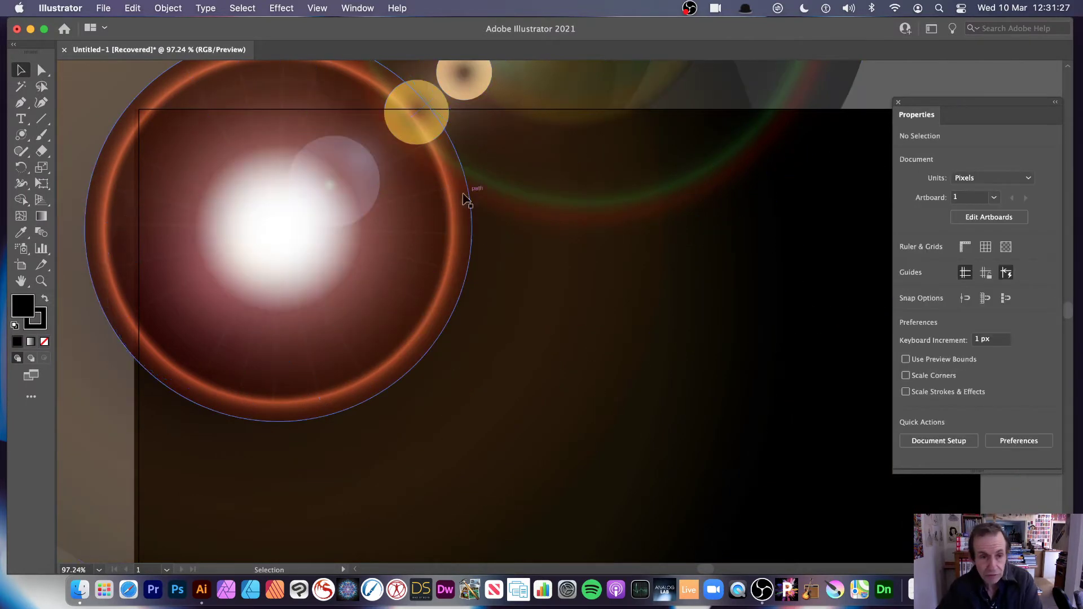
drag(284, 203, 659, 418)
key(Delete)
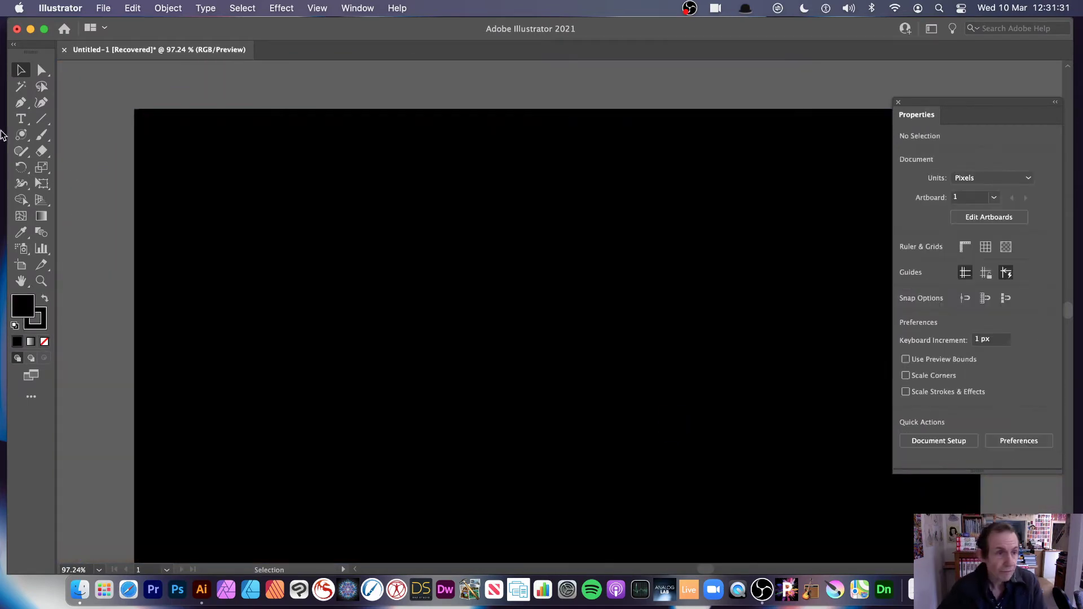
Draw a new flare with its centre near the middle of the artboard and its rings extending toward the upper right.
click(21, 135)
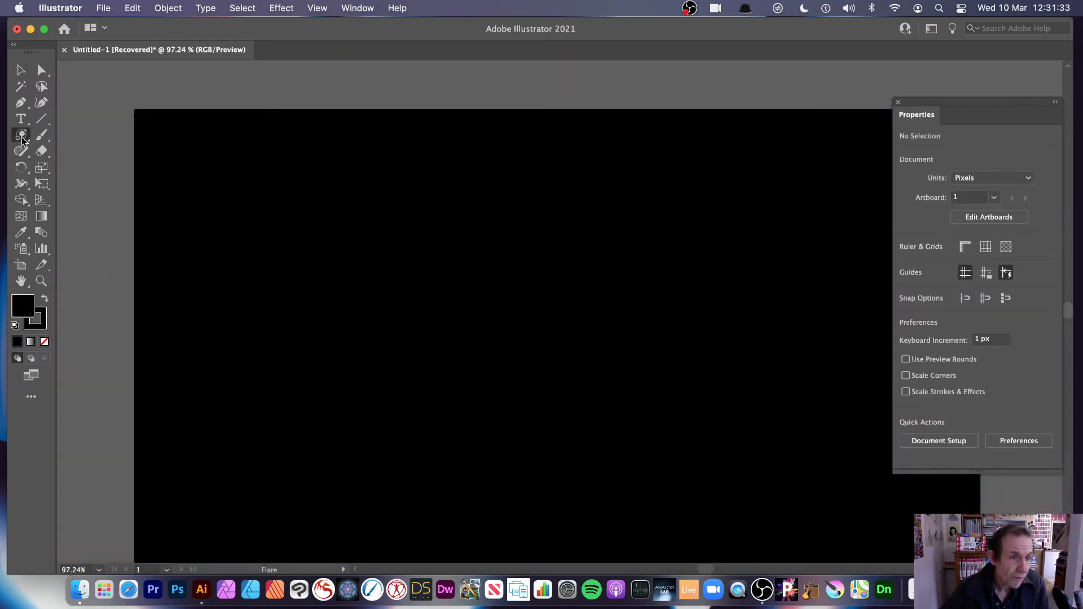
drag(521, 371, 774, 250)
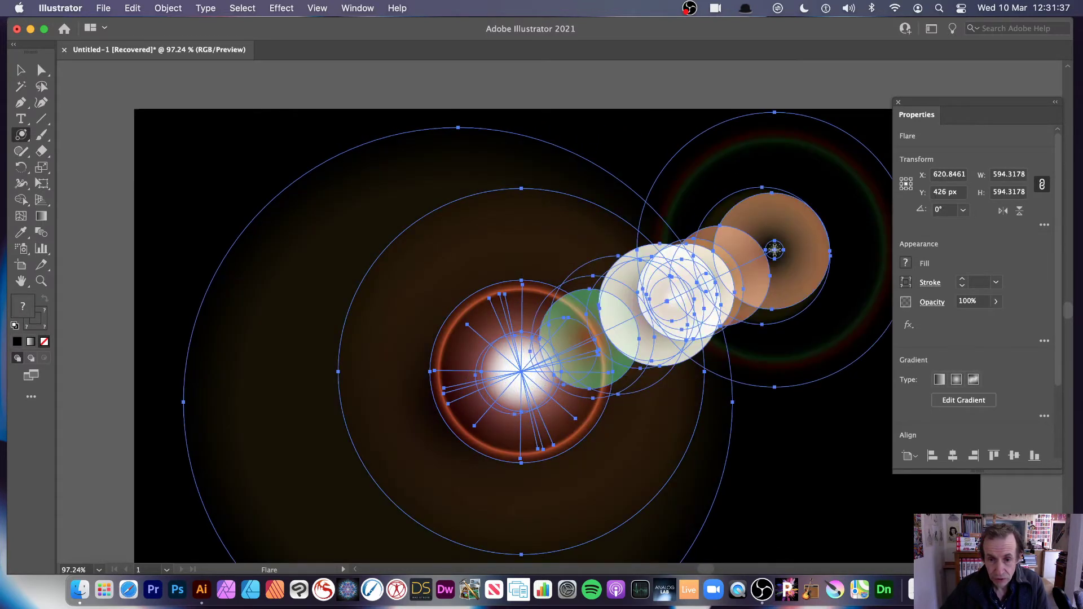
click(22, 70)
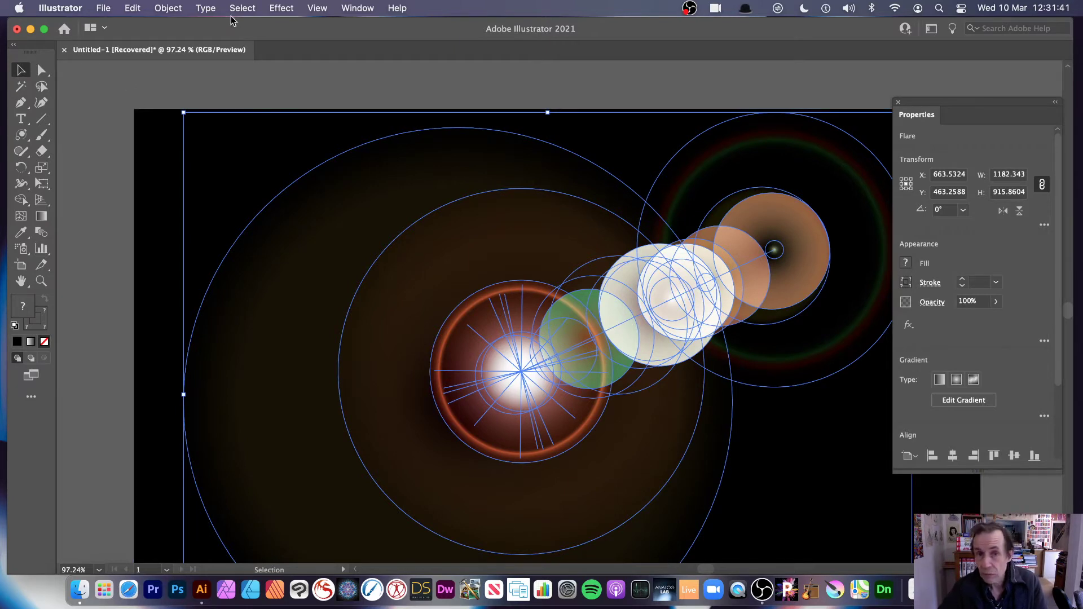
Try an Arc warp envelope on the flare with 73% bend and 35% horizontal distortion.
click(133, 8)
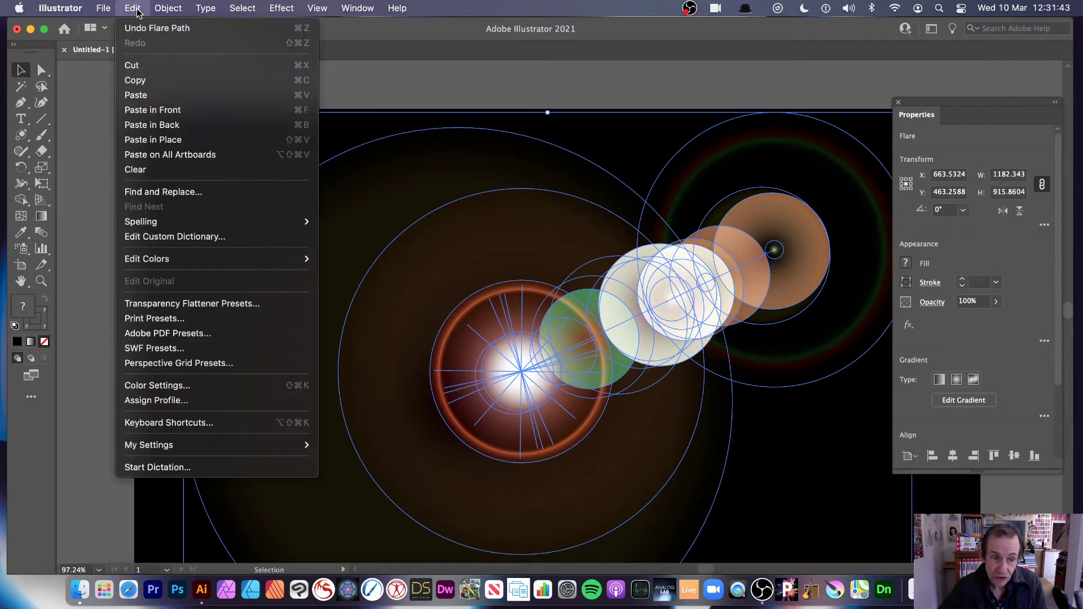
mouse_move(159, 9)
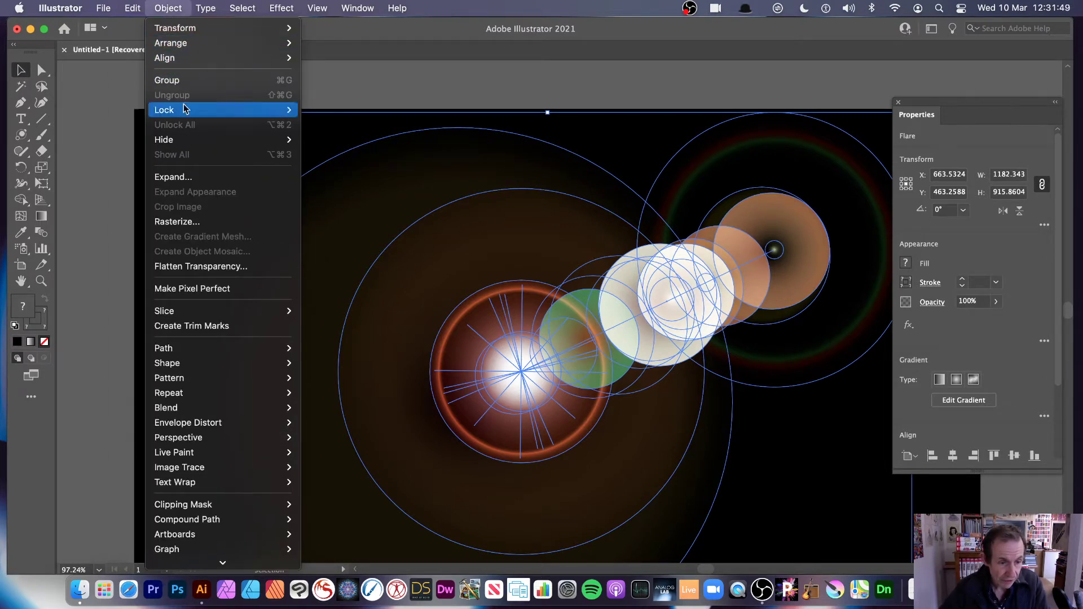
mouse_move(225, 422)
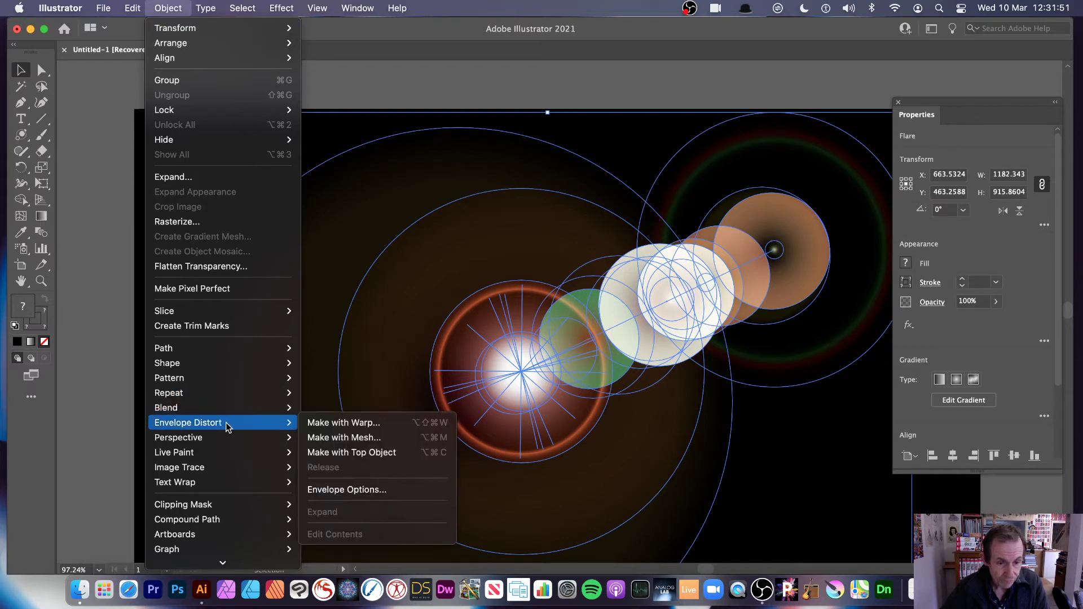
click(364, 423)
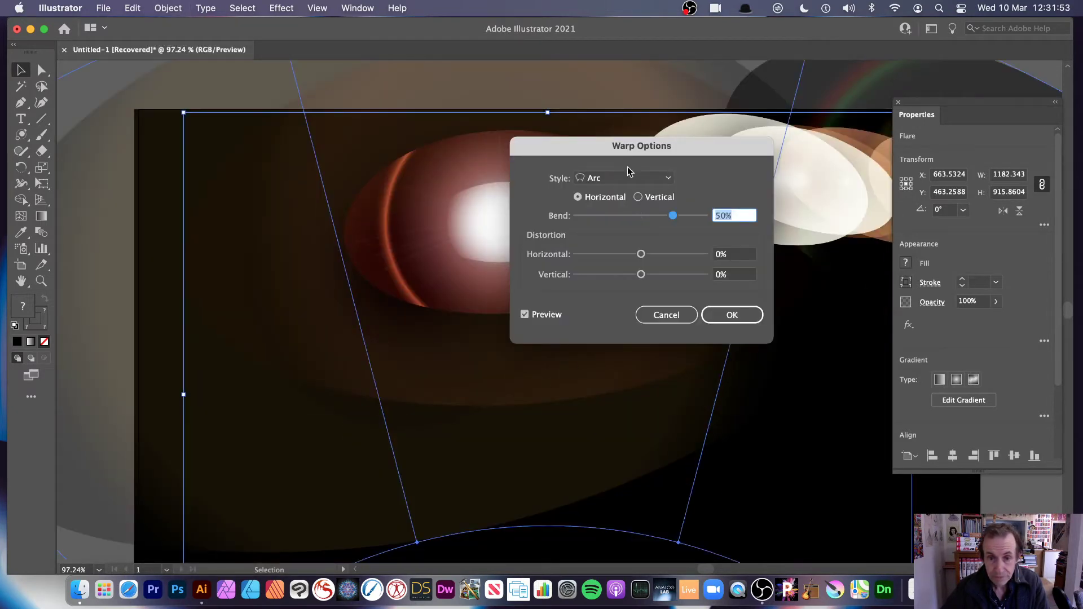
drag(628, 167, 831, 238)
click(887, 288)
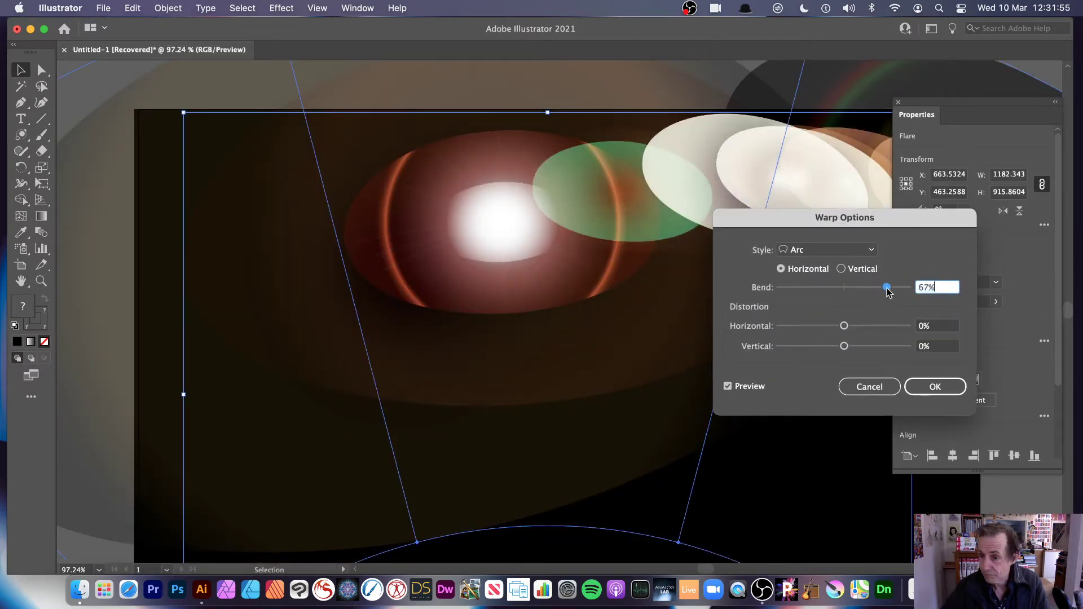
drag(887, 289, 890, 288)
drag(844, 326, 866, 326)
Try the Wave warp style with stronger horizontal distortion on the flare, and undo the applied envelope.
click(817, 256)
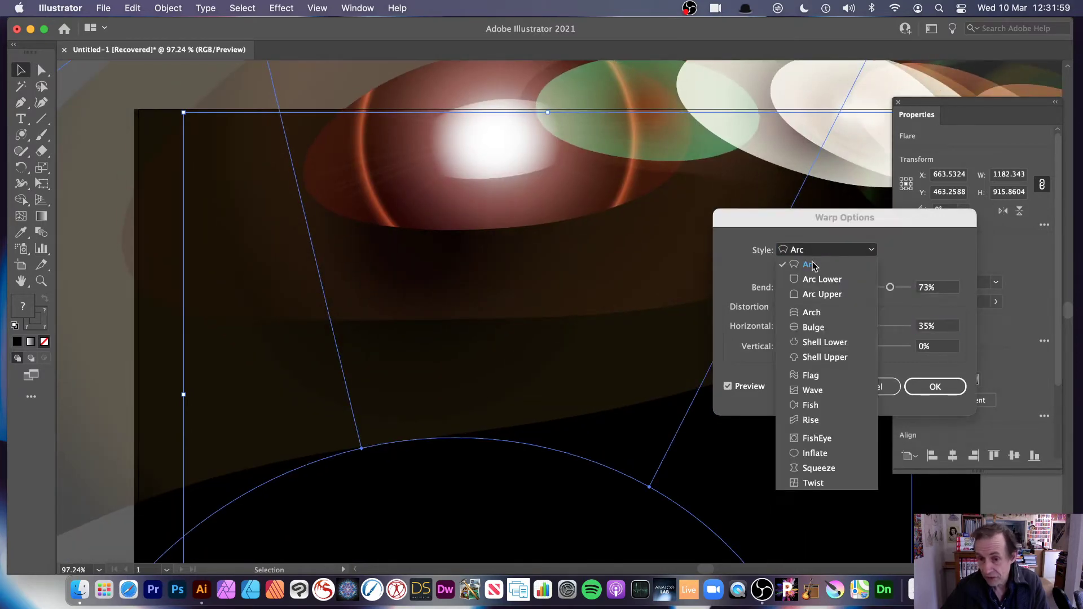
click(815, 389)
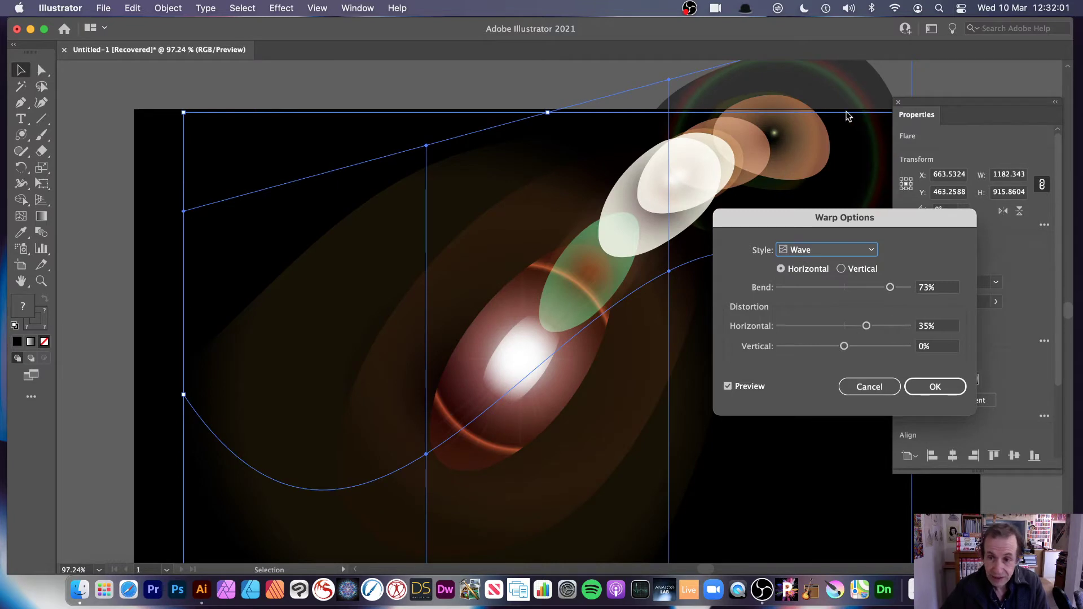
drag(866, 326, 883, 328)
click(934, 387)
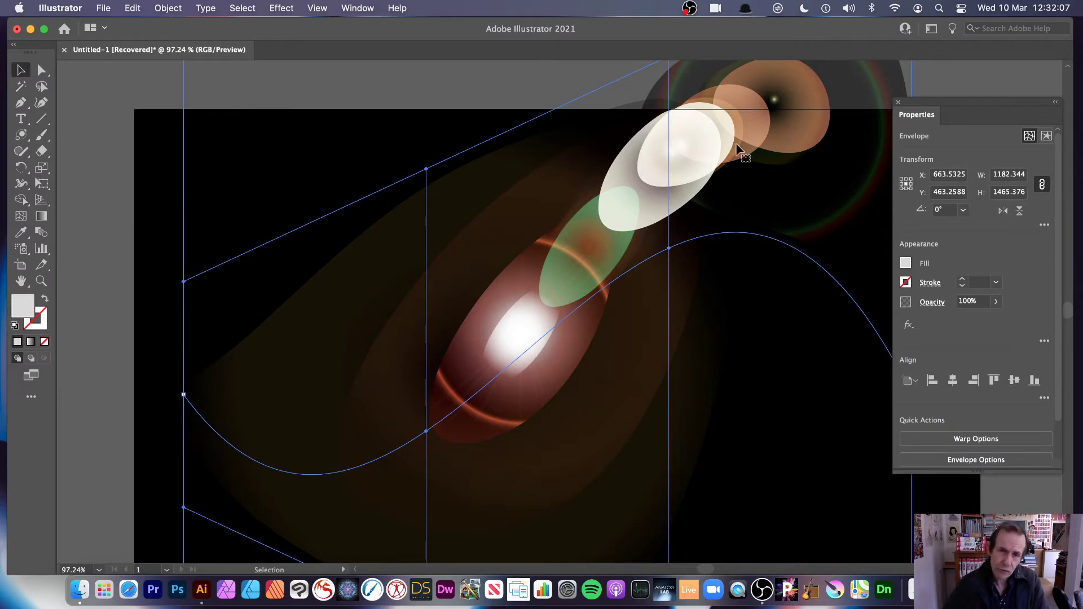
key(super+z)
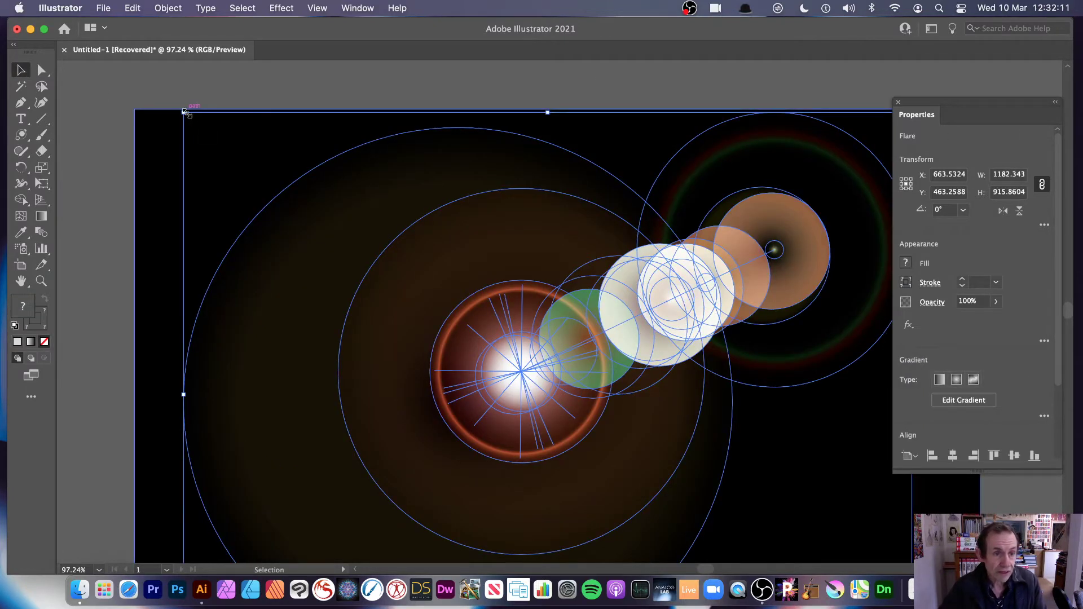
Scale the flare down to about 534 by 474 px and move it to about X 519, Y 390.
drag(183, 112, 583, 384)
drag(766, 506, 475, 327)
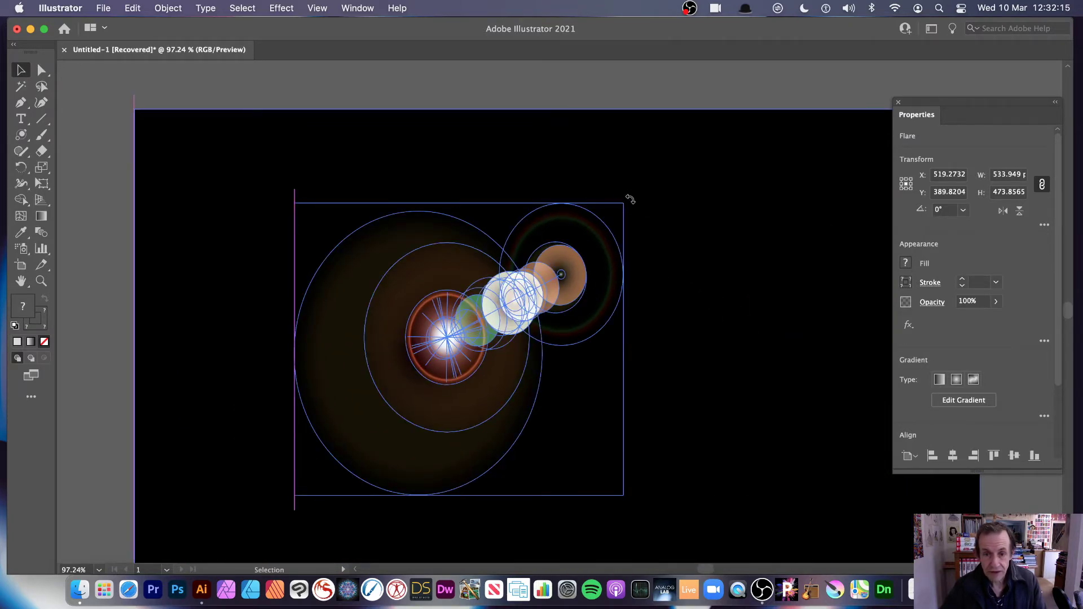
Rotate the flare to about 294° and apply an envelope mesh with 4 rows and 4 columns.
drag(630, 198, 657, 439)
click(175, 9)
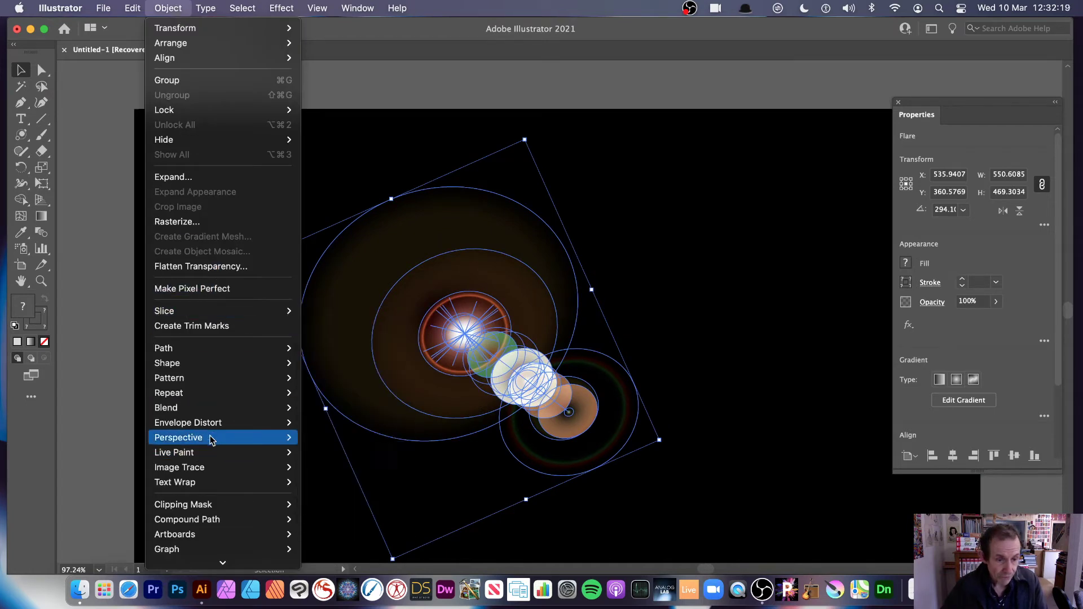
mouse_move(222, 423)
click(369, 437)
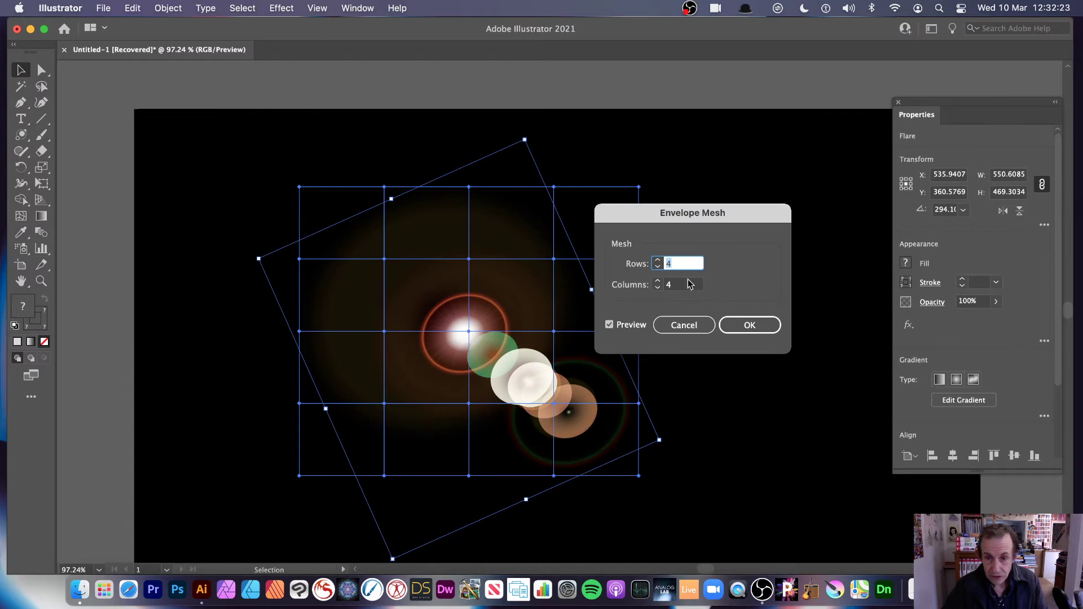
click(750, 325)
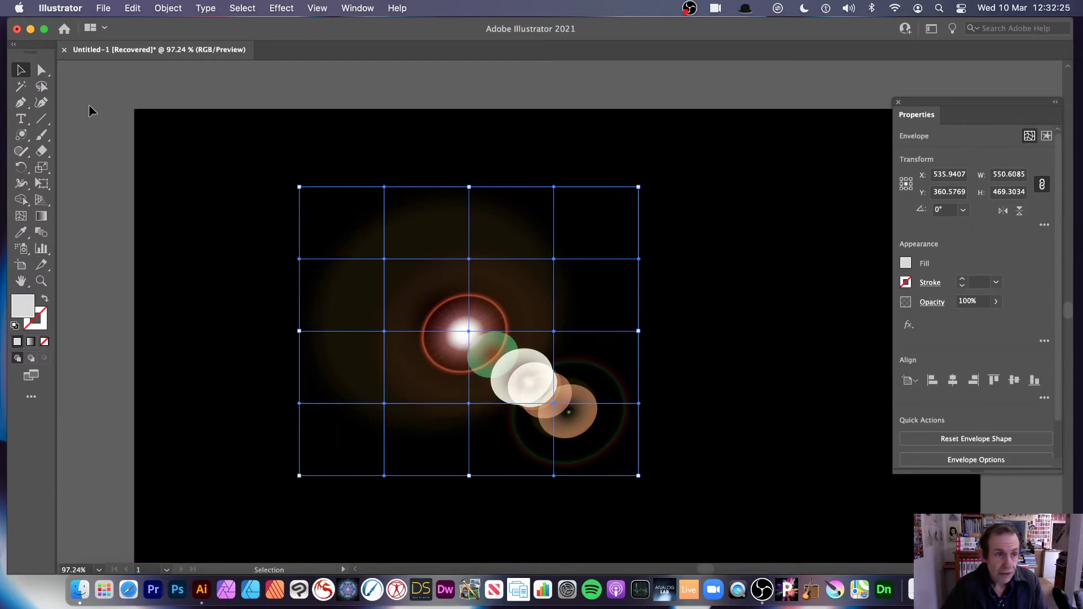
Select the flare's envelope mesh for point editing and reshape its upper-left corner.
click(42, 70)
mouse_move(267, 174)
mouse_down()
mouse_move(329, 203)
mouse_move(270, 176)
mouse_up()
click(111, 167)
click(465, 307)
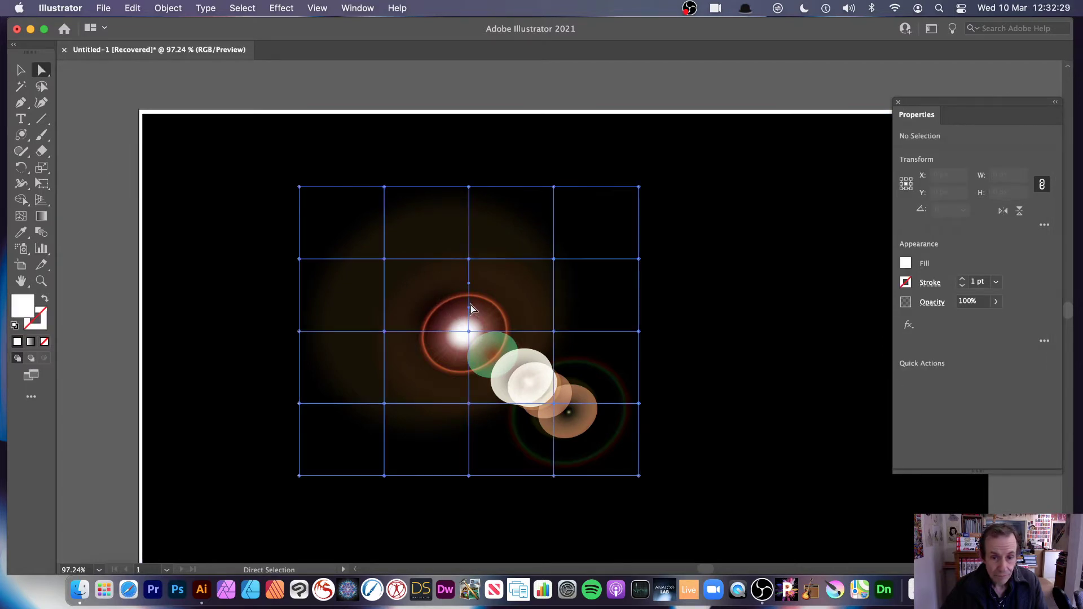
click(299, 187)
drag(300, 188, 279, 227)
Pull three inner mesh points far outward, toward the upper left, upper right and lower right, to distort the flare.
drag(388, 337, 181, 164)
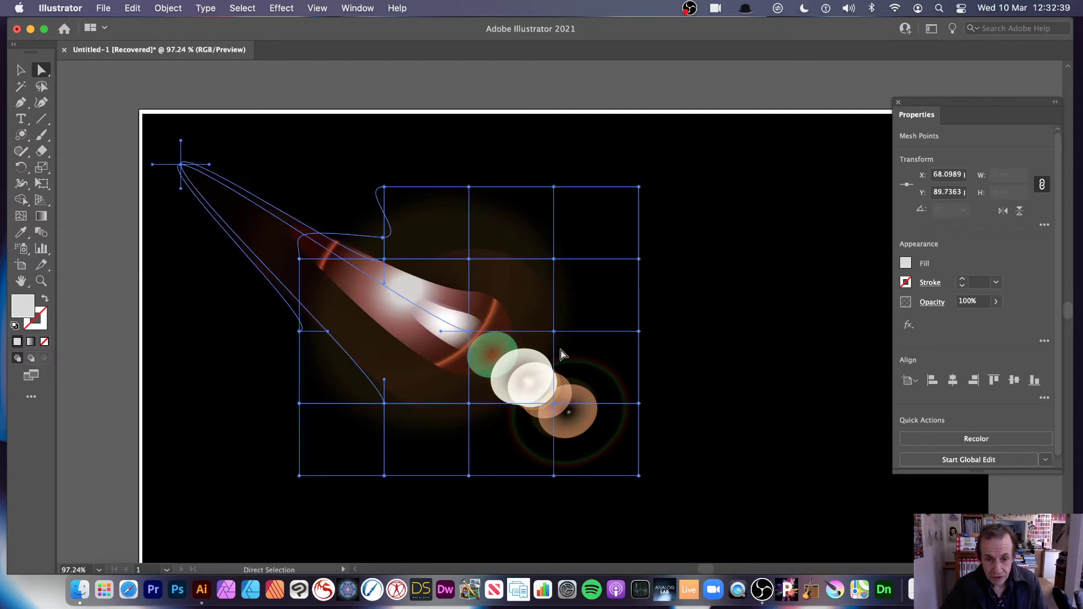
drag(554, 331, 692, 157)
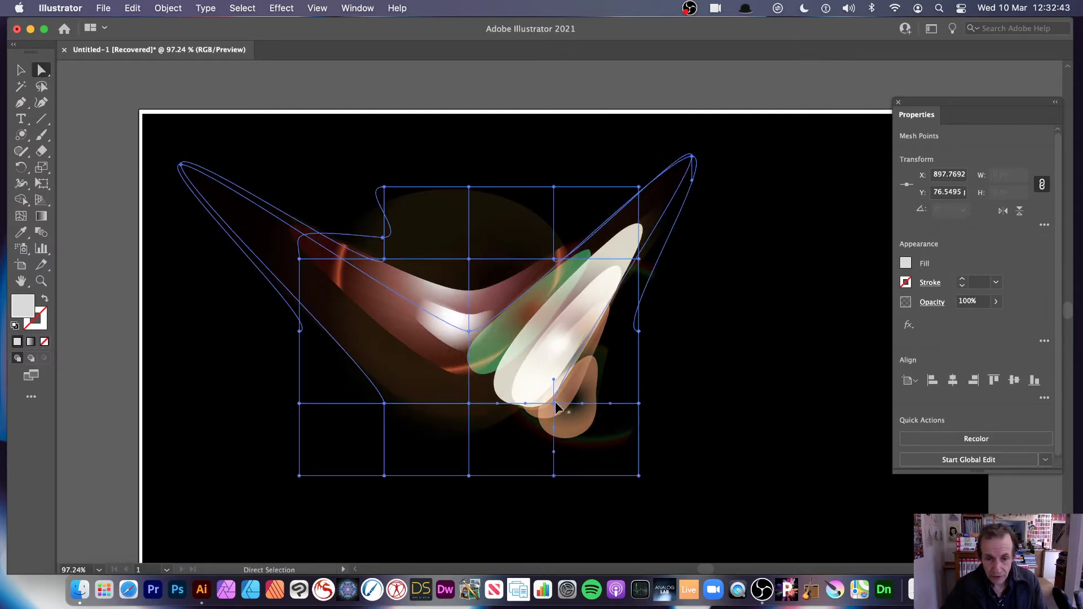
drag(554, 404, 779, 511)
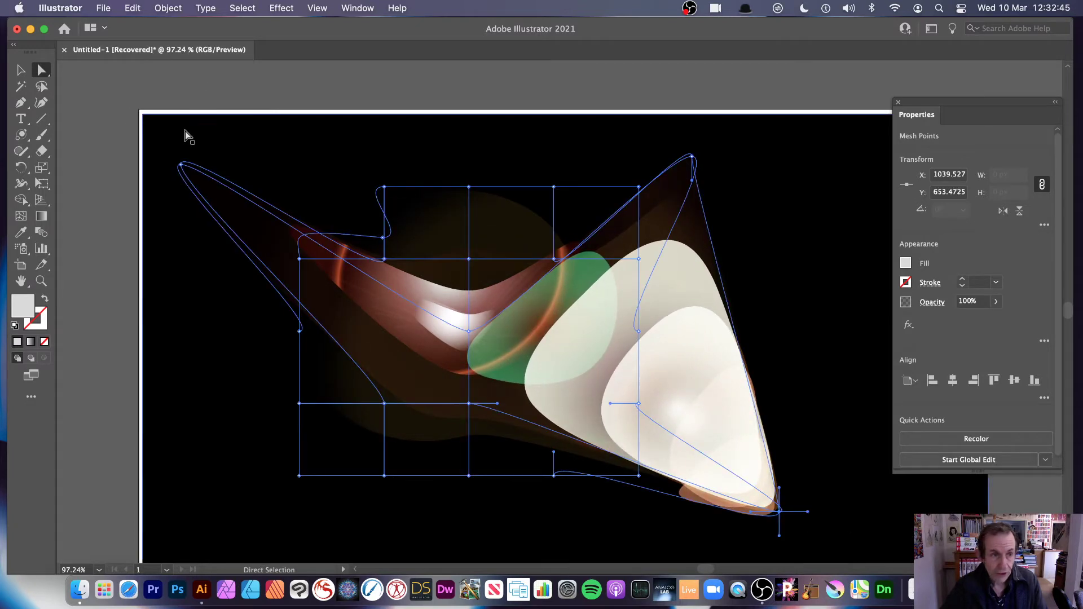
Undo the mesh point edits, the envelope mesh and the flare's rotation.
click(21, 69)
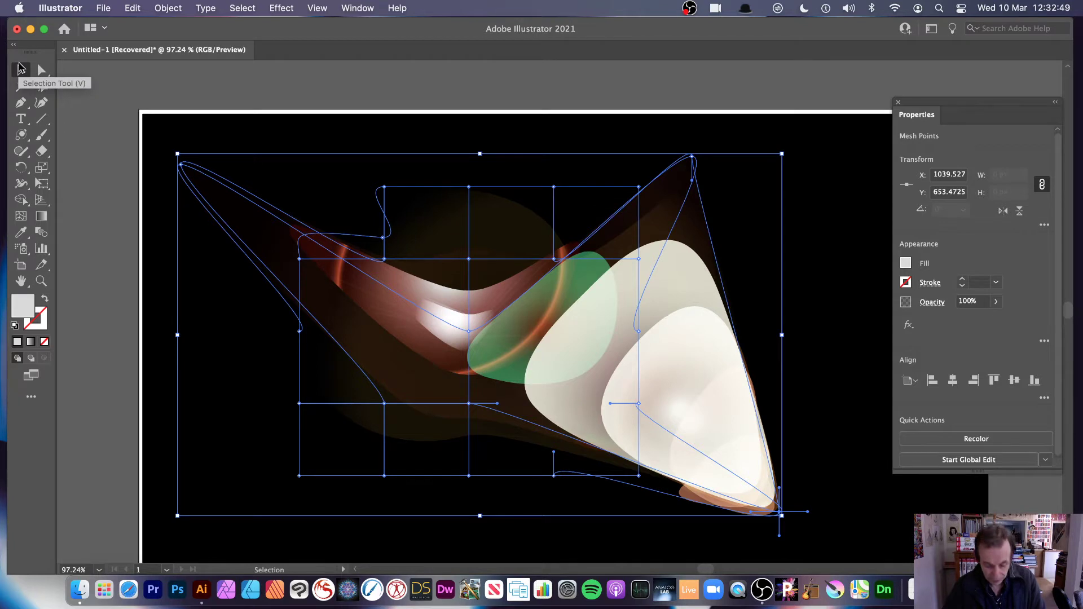
key(super+z)
key(super+z)
key(super+z)
key(super+z)
key(super+z)
key(super+z)
key(super+z)
key(super+z)
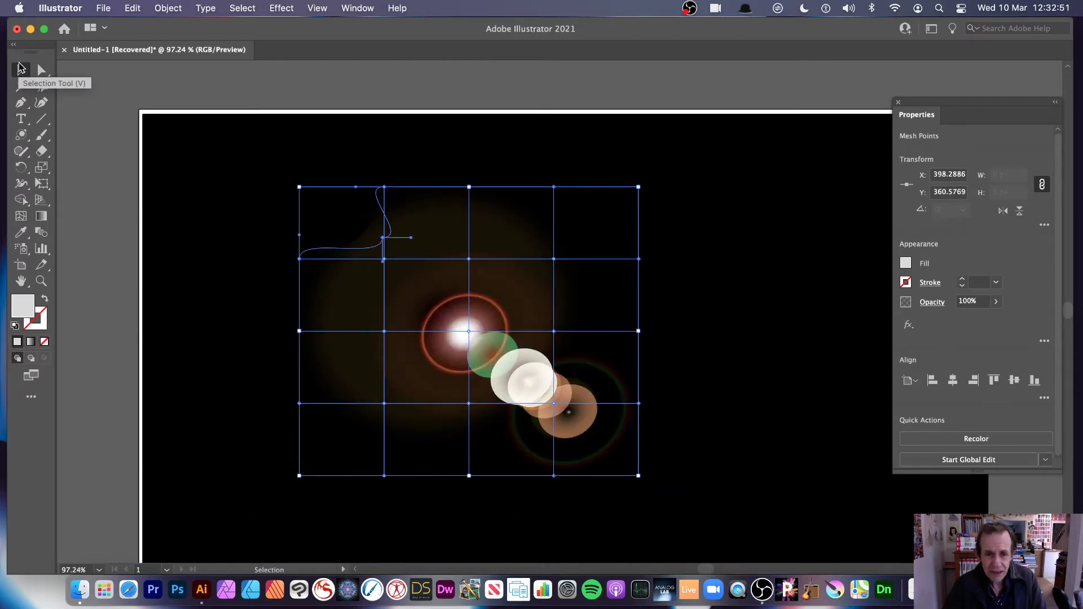
key(super+z)
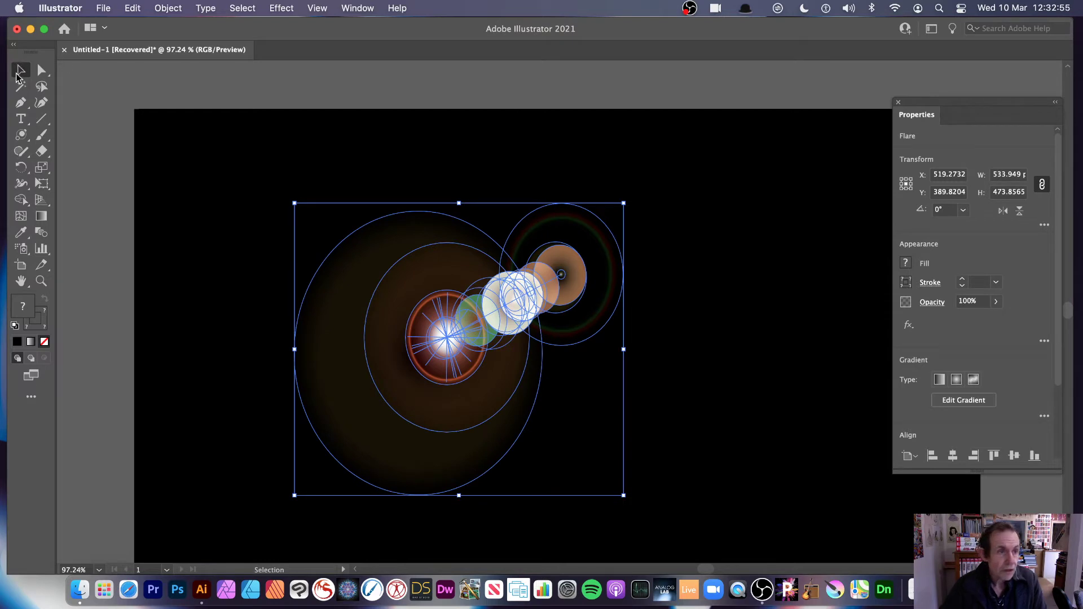
Move the flare up and to the left, and enlarge it to about 753 by 567 px.
drag(479, 330, 427, 282)
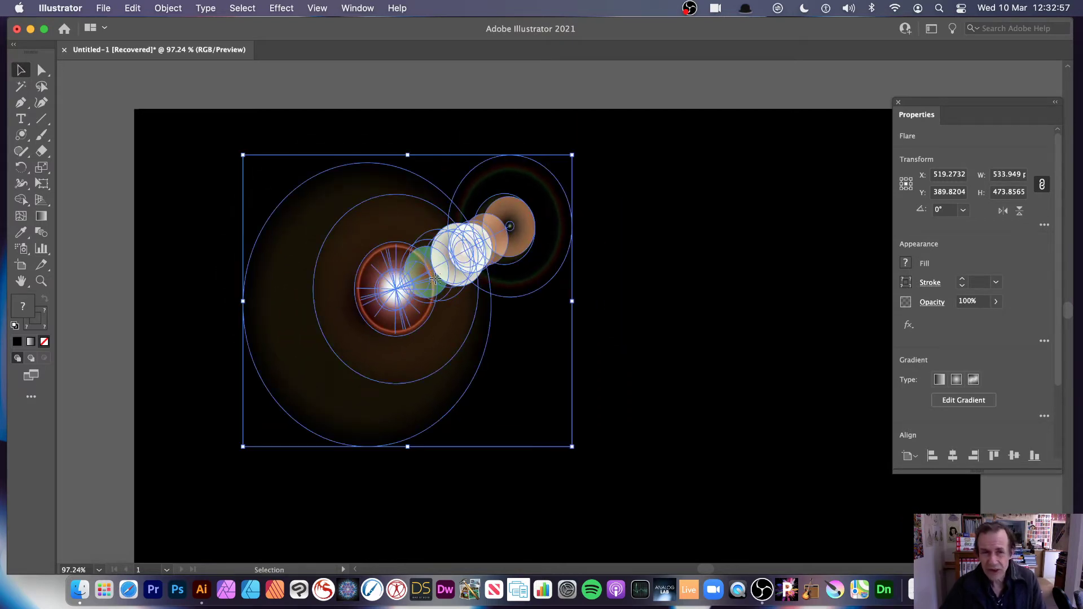
drag(575, 449, 707, 504)
Try adjusting the flare's RGB color balance to red 54%, green 62% and blue -74% with the preview on, and cancel it.
click(132, 8)
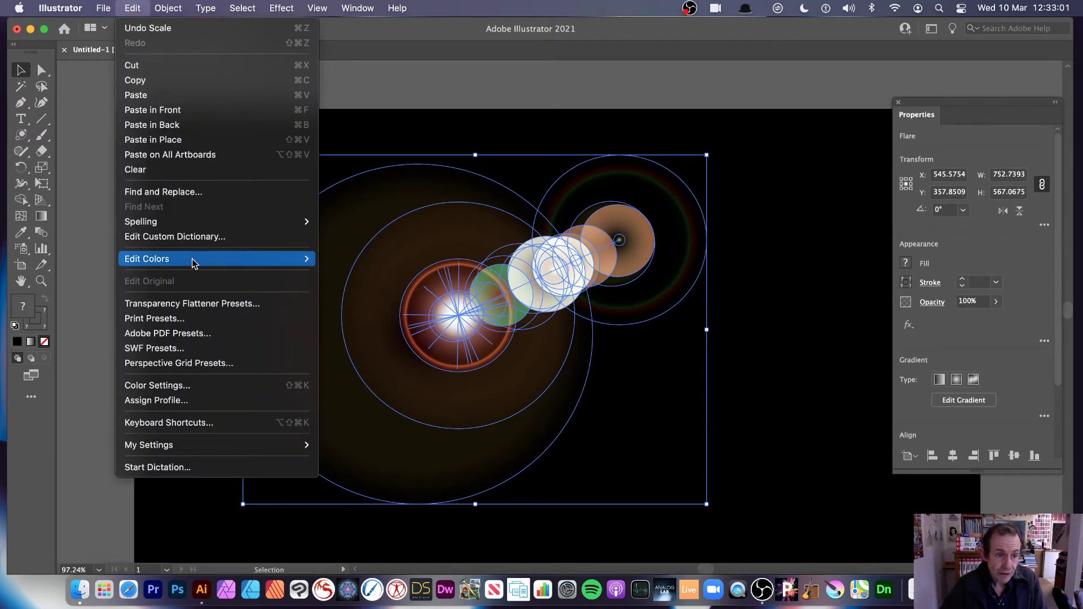
mouse_move(194, 259)
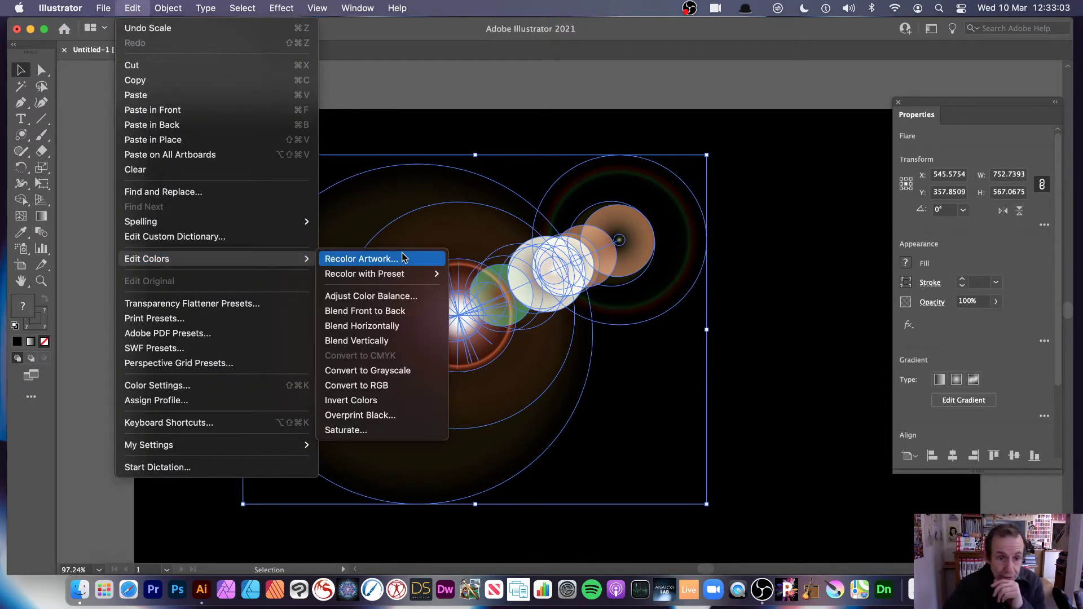
click(377, 299)
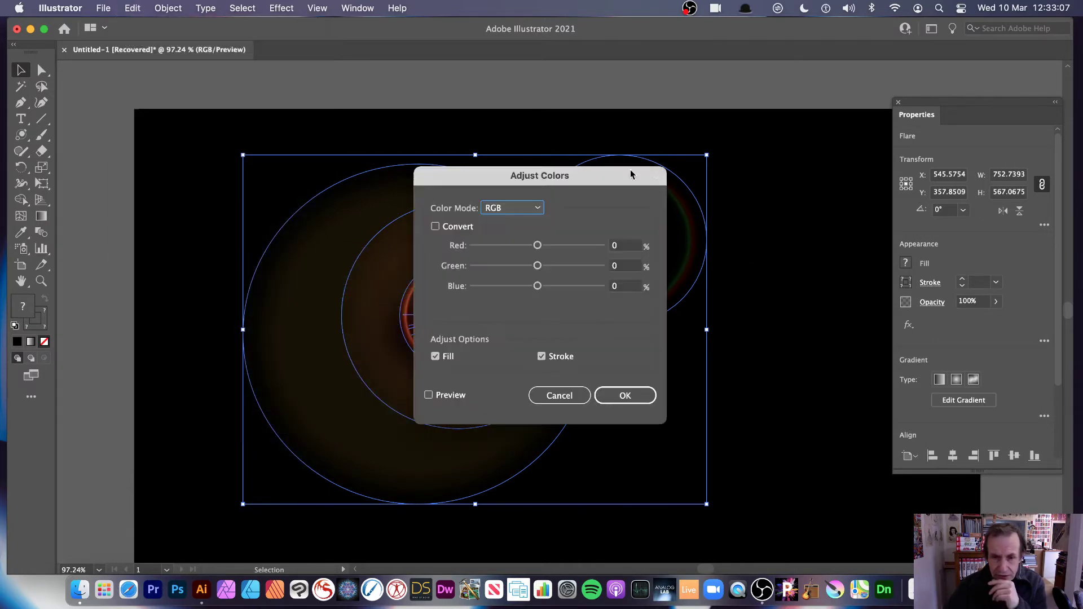
drag(547, 179, 747, 191)
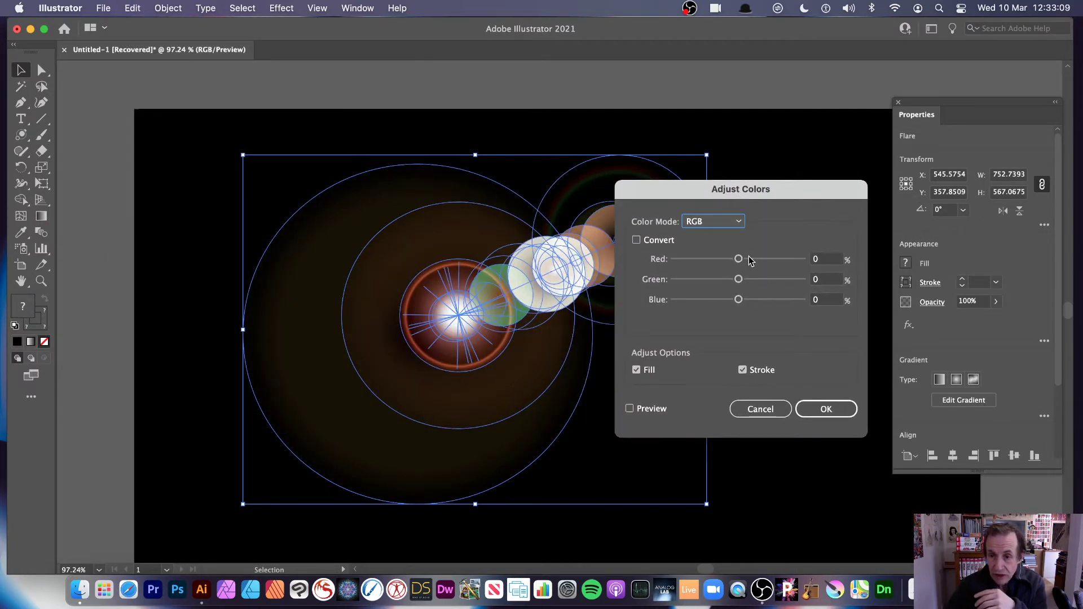
drag(749, 257, 773, 260)
click(631, 410)
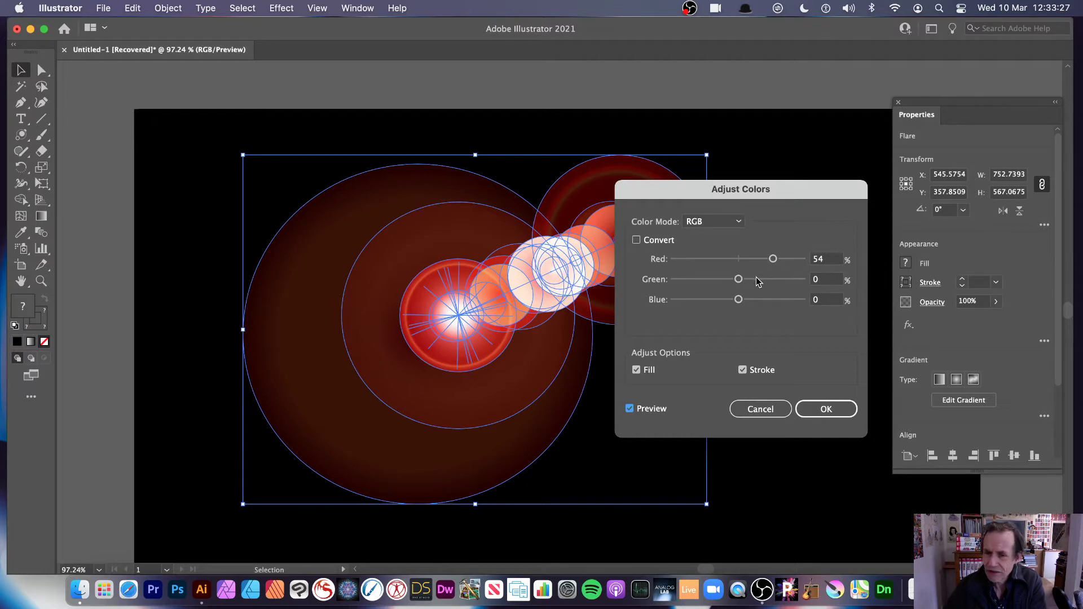
drag(757, 281, 779, 282)
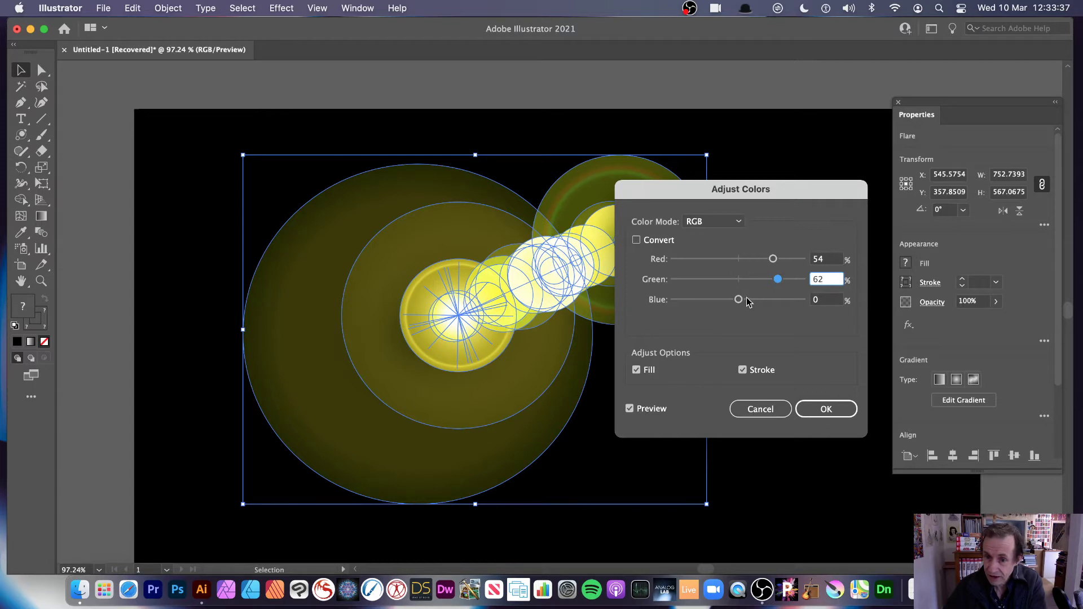
drag(747, 297, 697, 305)
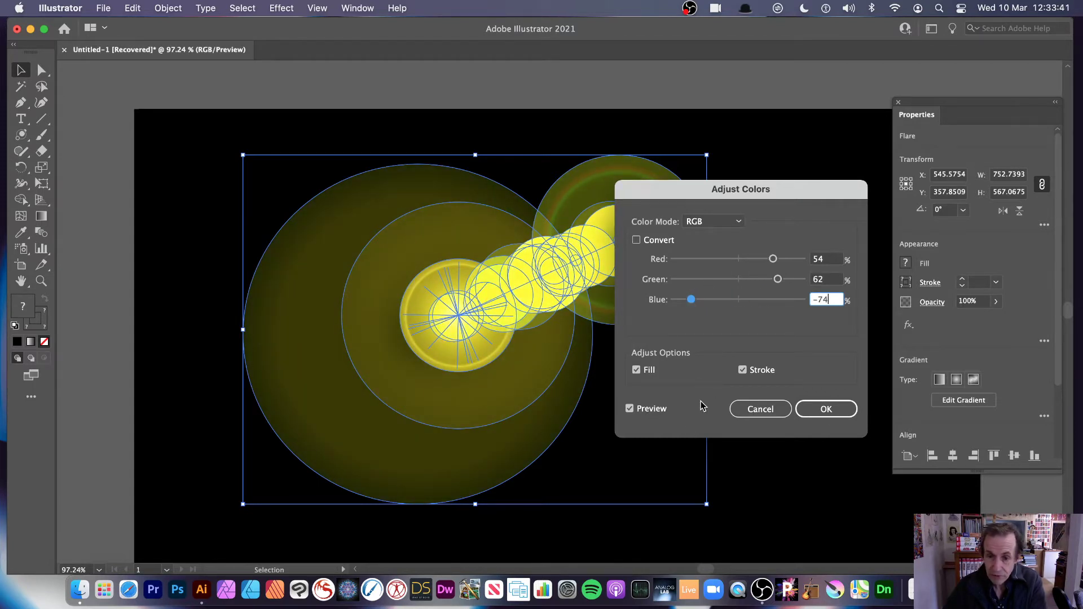
click(777, 405)
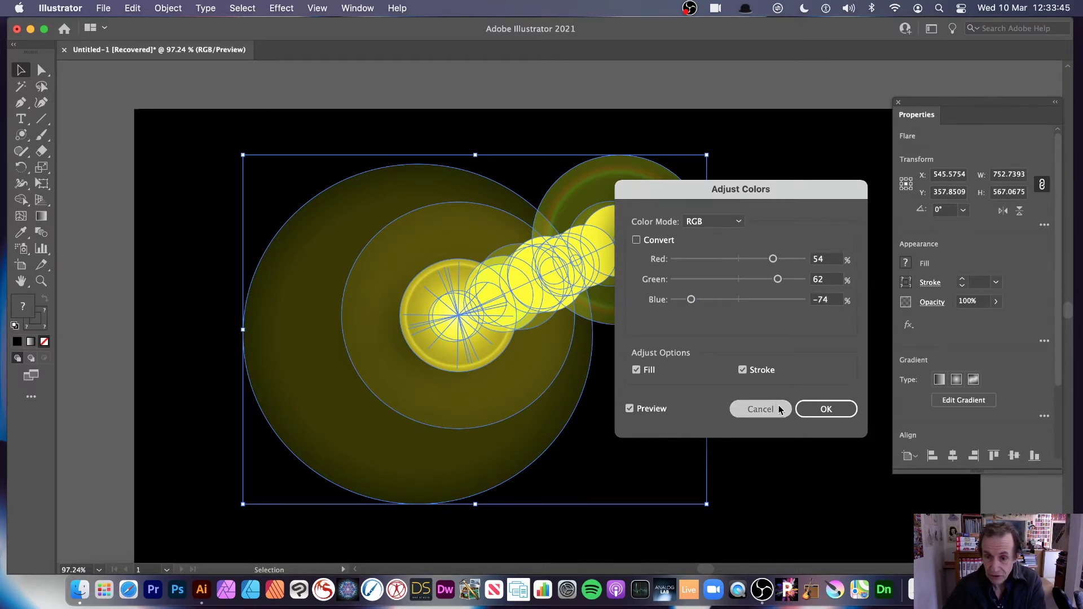
click(777, 405)
Recolor the flare by shifting its linked color-wheel handles and limiting its colors to the Ancient color library.
click(161, 9)
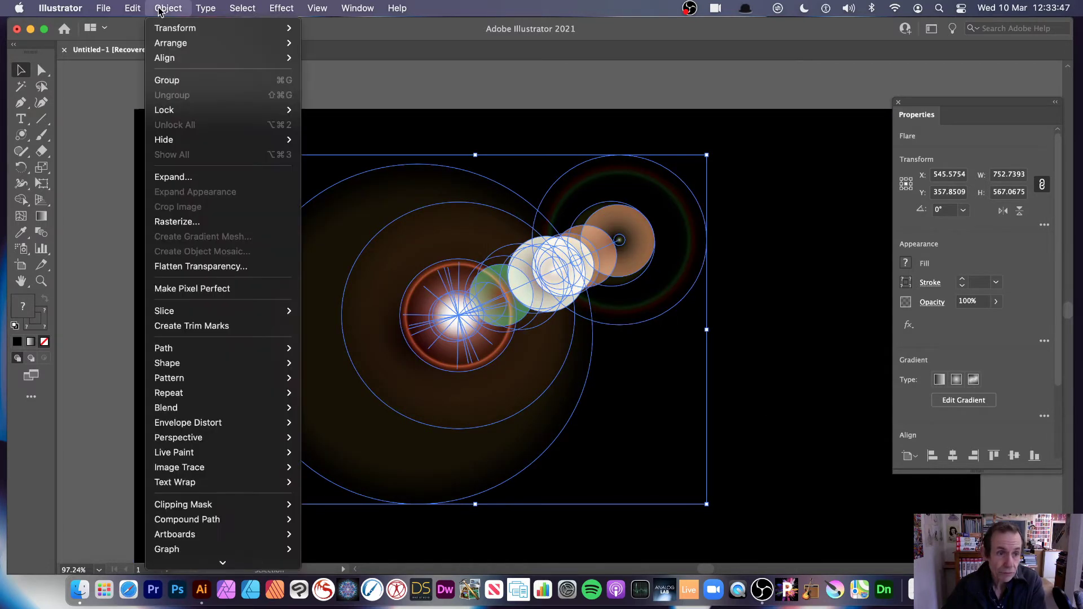
mouse_move(133, 8)
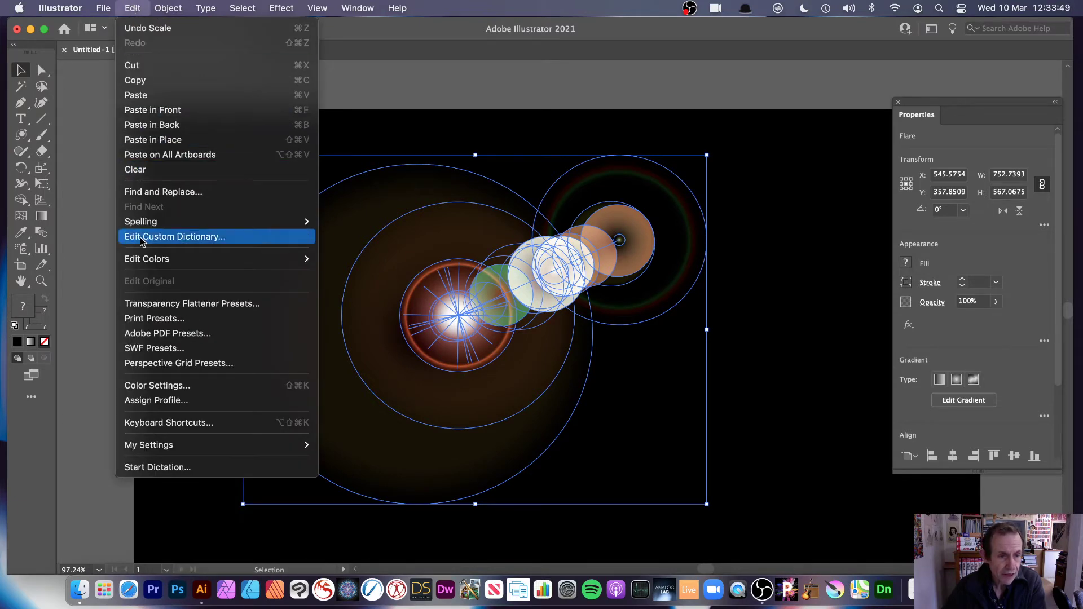
mouse_move(142, 261)
click(410, 259)
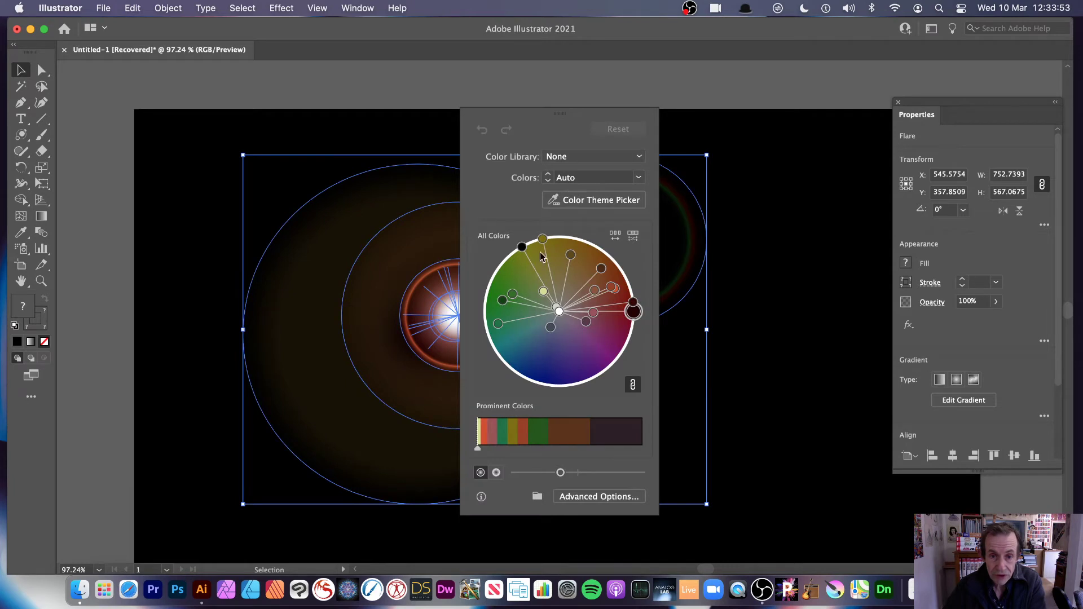
drag(542, 239, 551, 344)
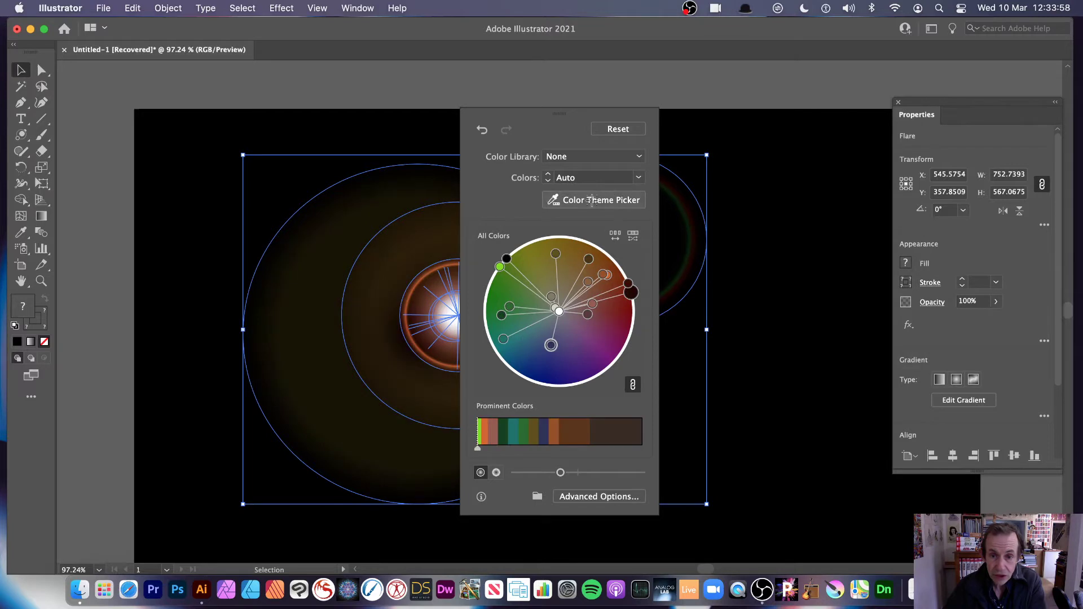
click(637, 158)
click(637, 158)
click(637, 158)
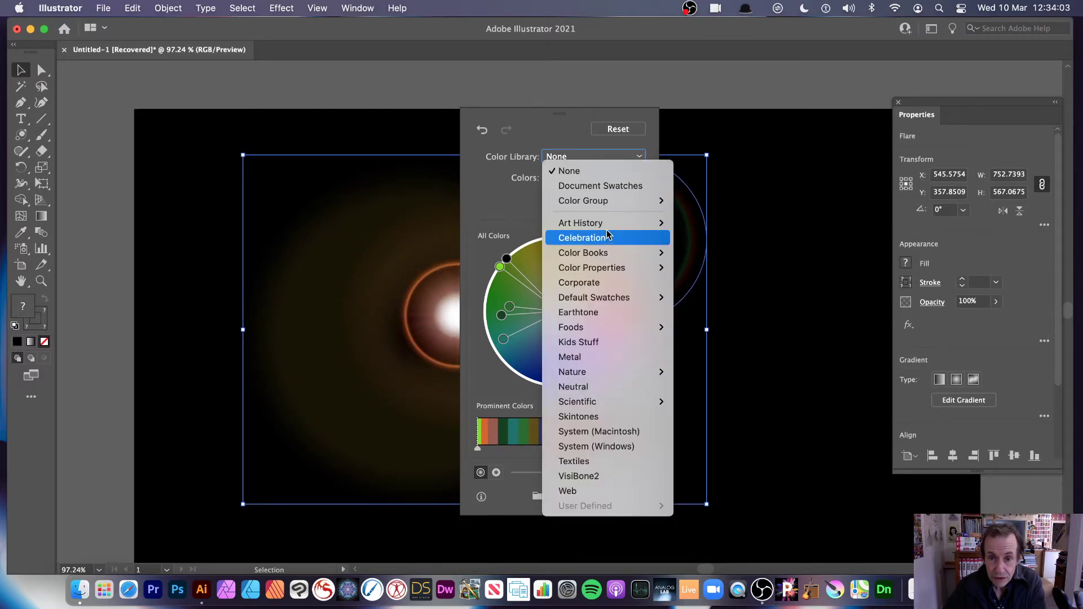
click(528, 212)
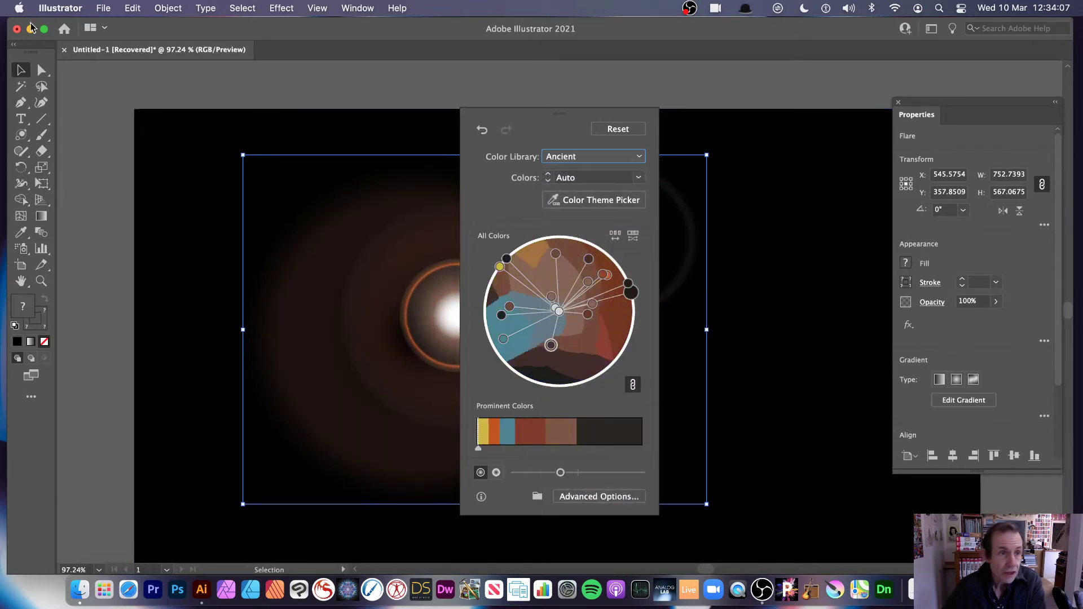
Replace the recolored flare with a new one about 1315 by 1166 px, its rings trailing toward the upper right, and move it left and slightly down.
click(189, 76)
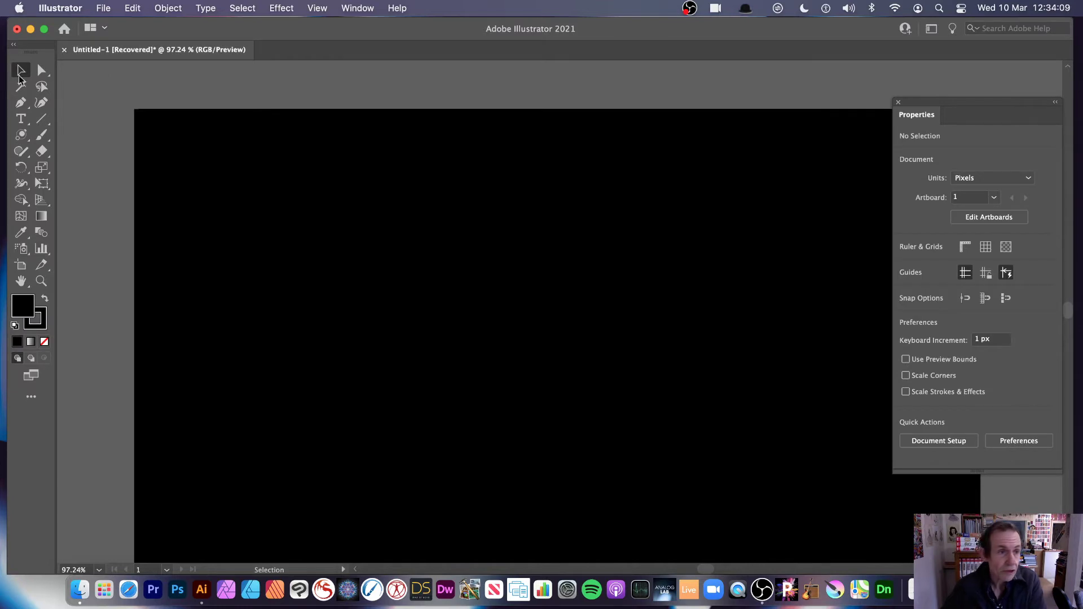
click(20, 134)
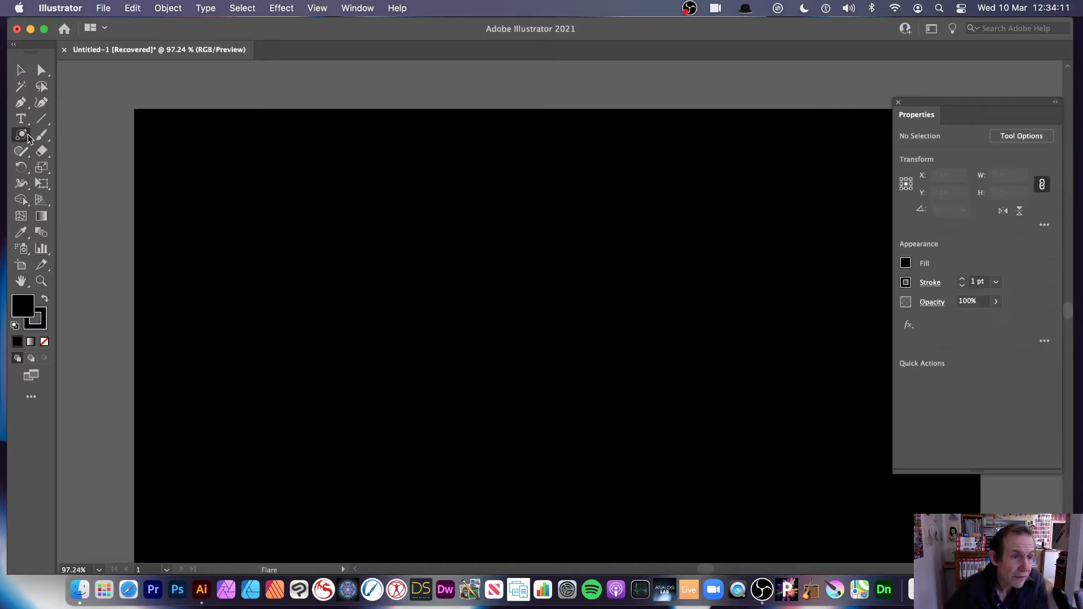
drag(559, 333, 665, 399)
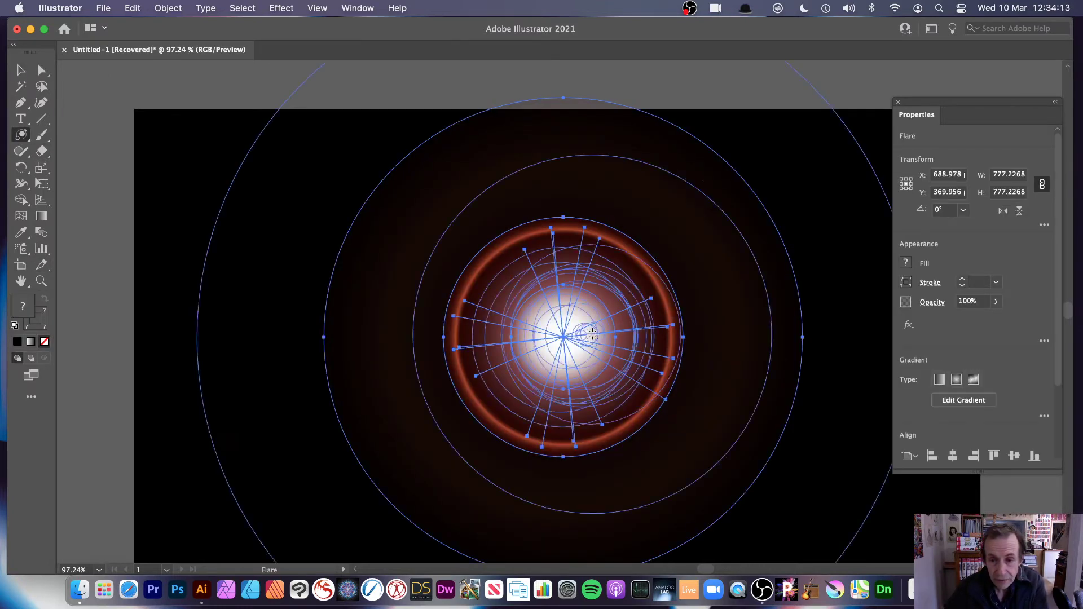
click(750, 259)
click(781, 239)
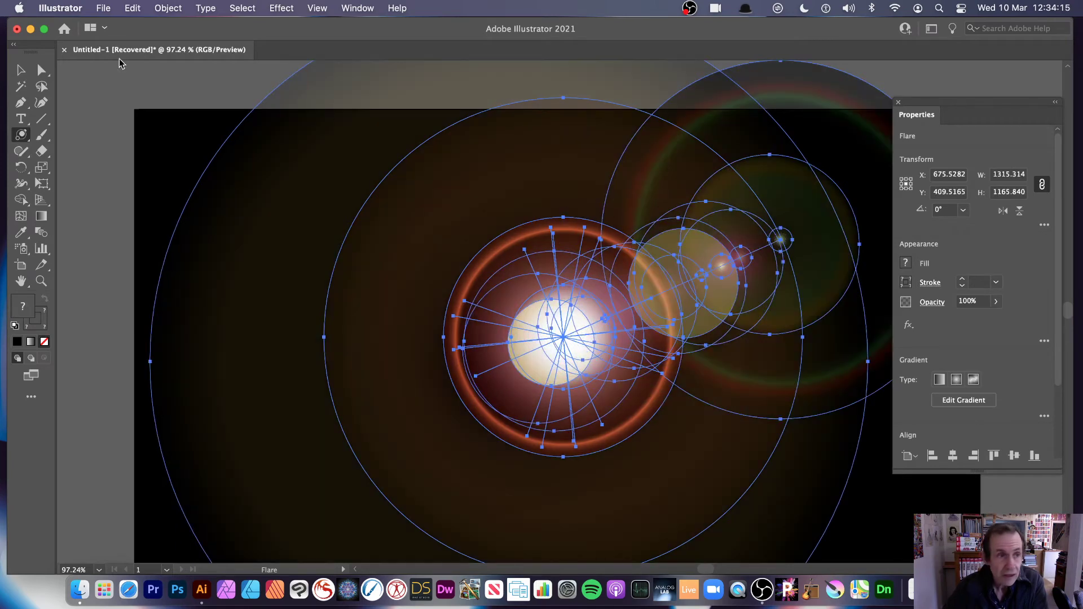
click(19, 71)
drag(577, 344, 461, 364)
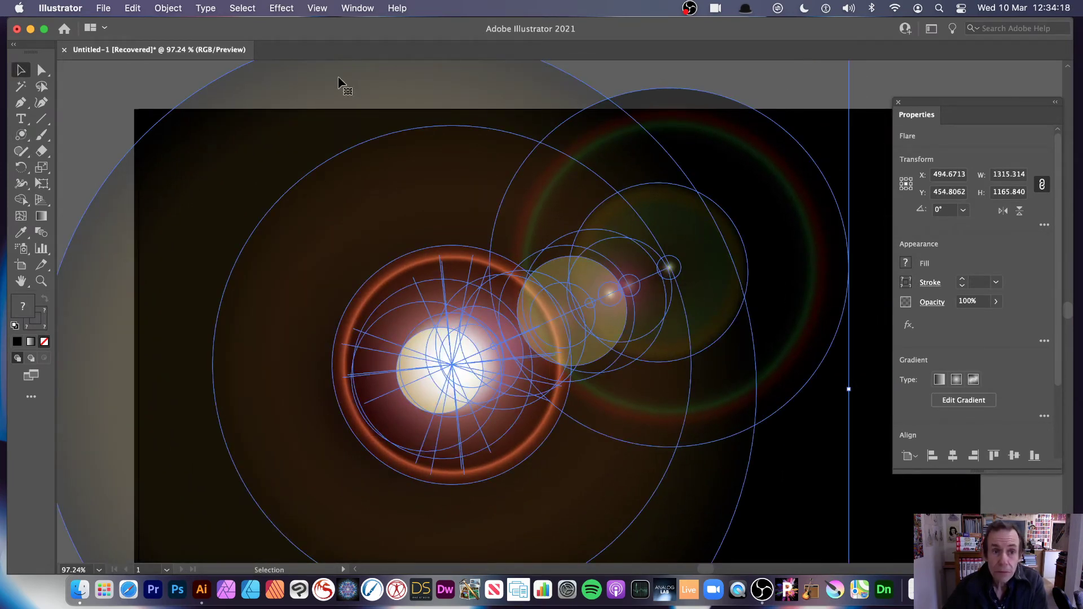
Try a Free Distort effect on the flare, pulling its upper-left corner in toward the center, and undo it.
click(282, 8)
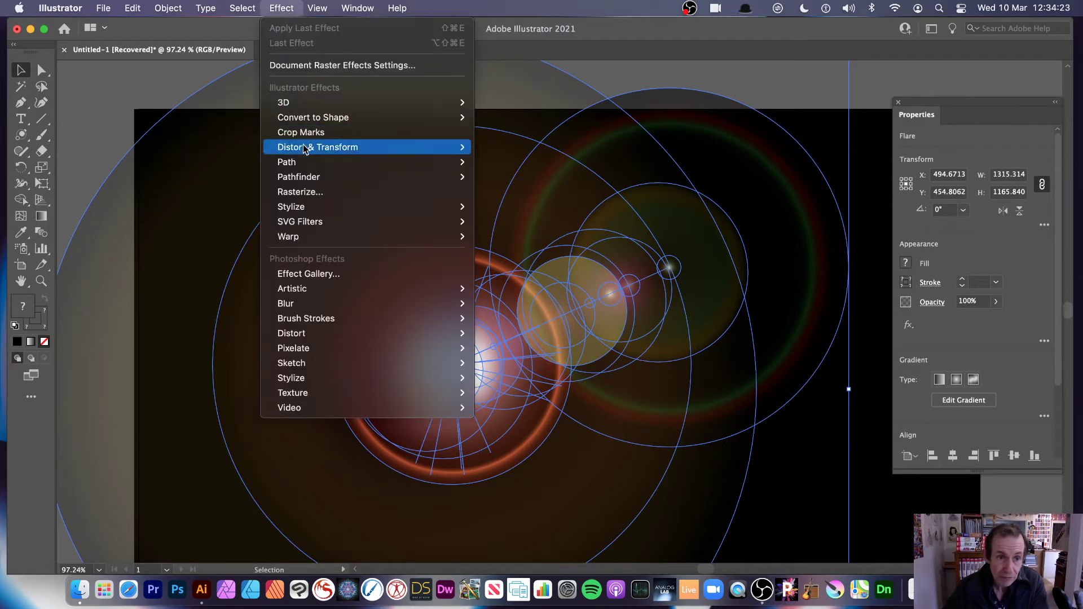
mouse_move(314, 167)
mouse_move(339, 148)
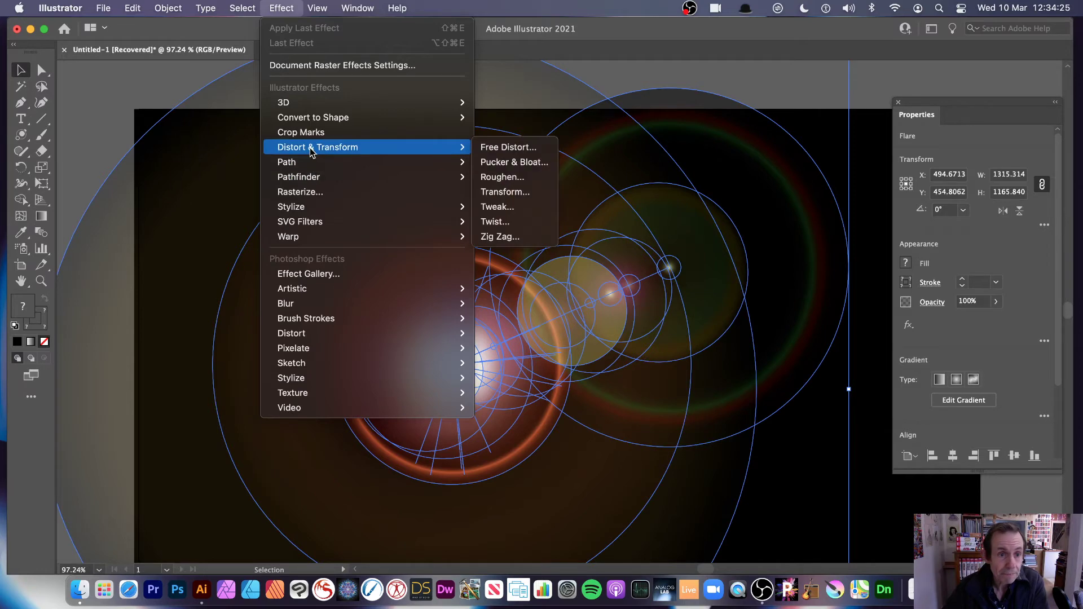
click(523, 149)
drag(508, 192, 663, 184)
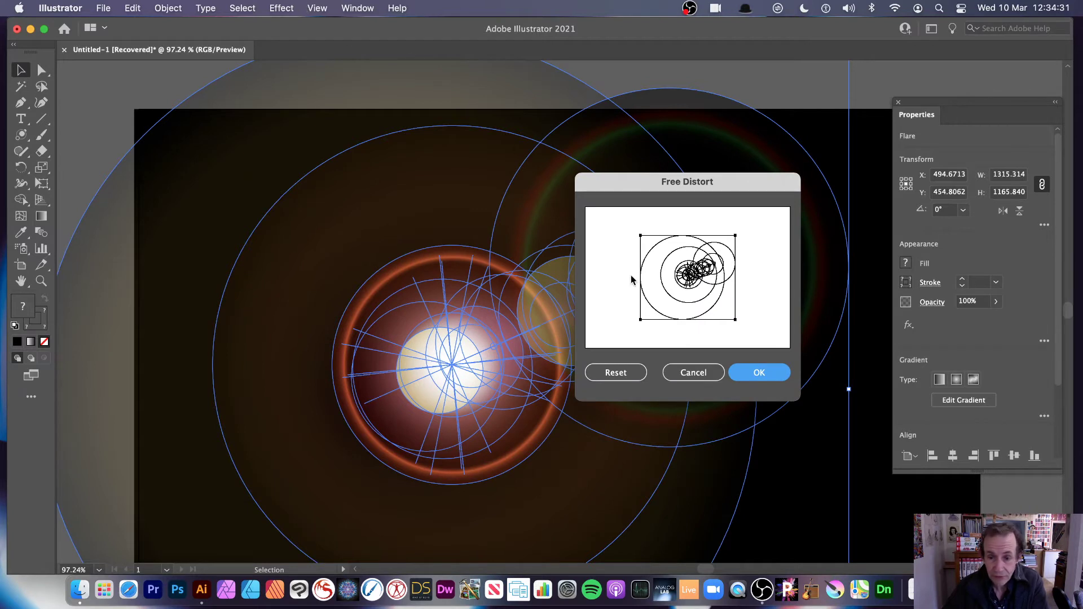
drag(641, 236, 677, 275)
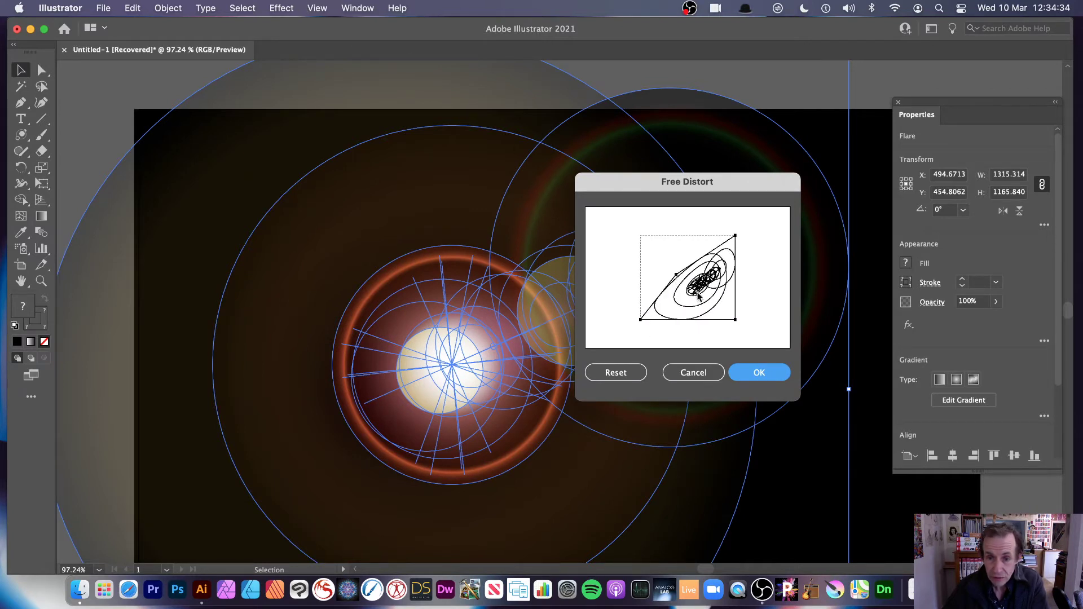
click(759, 374)
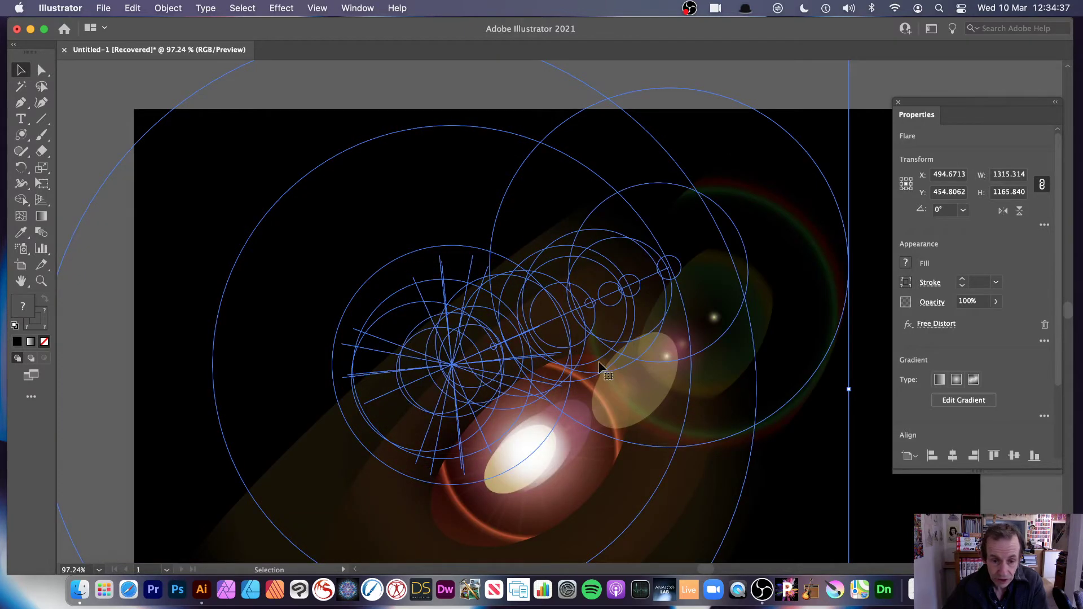
key(super+z)
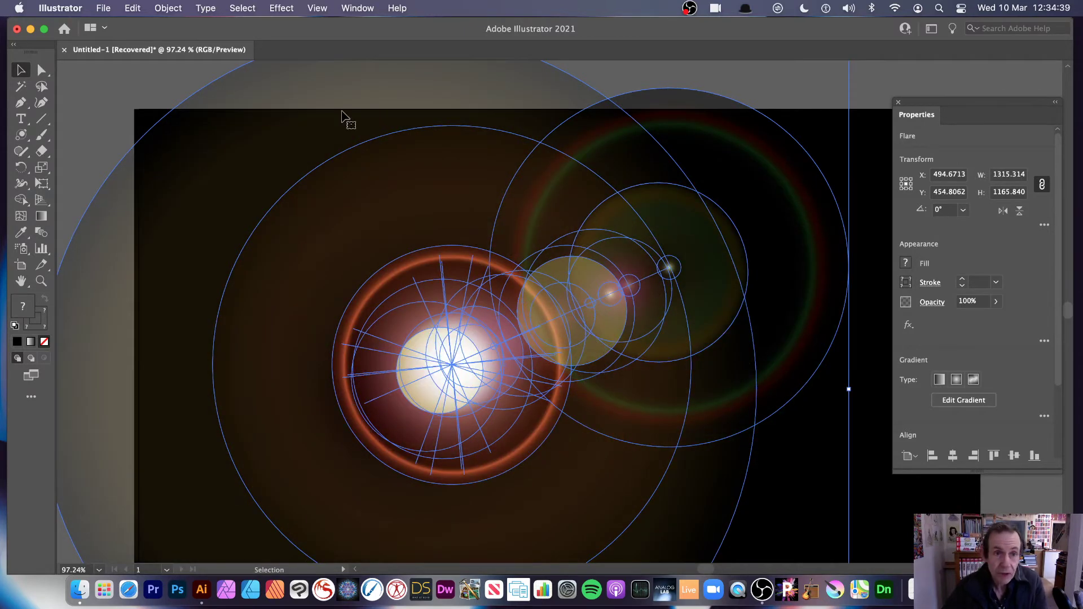
Apply a Roughen effect to the flare with relative size 38%, detail 10 per inch and corner points.
click(292, 8)
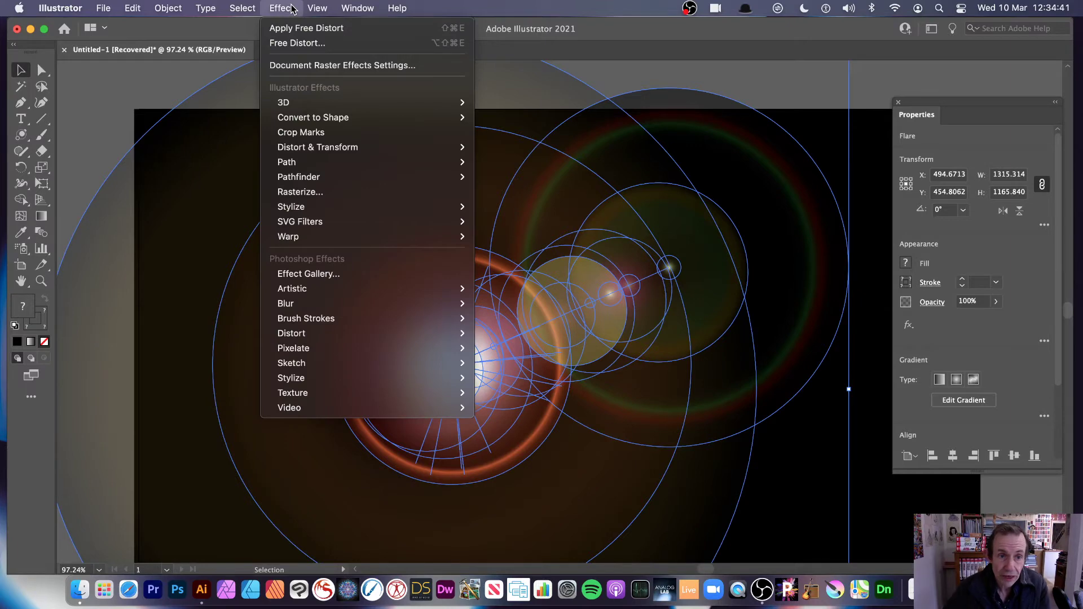
mouse_move(308, 148)
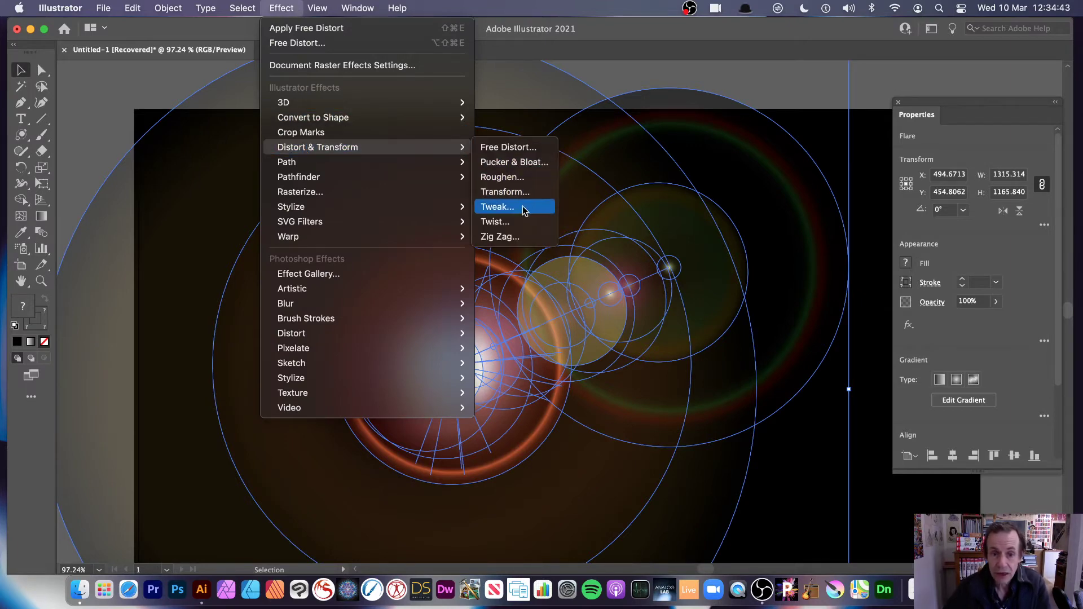
click(528, 177)
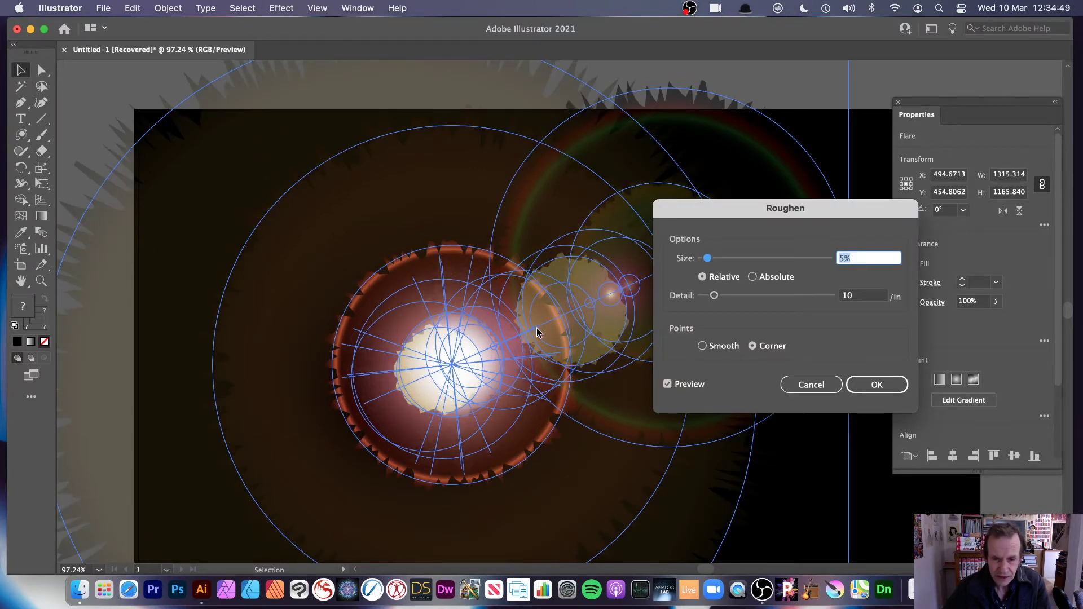
key(Tab)
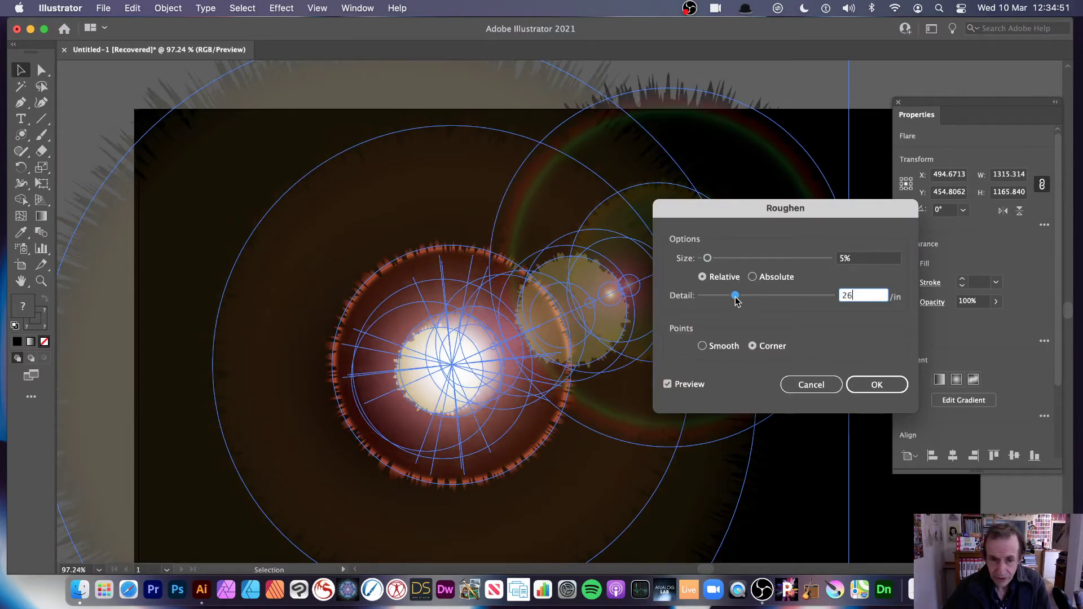
drag(731, 258, 758, 262)
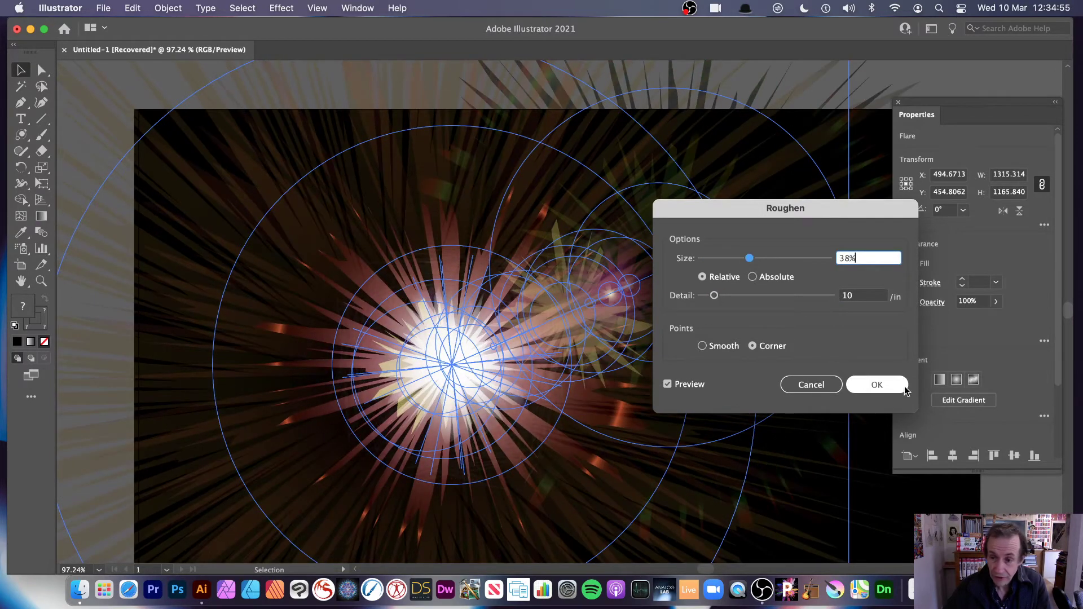
click(884, 388)
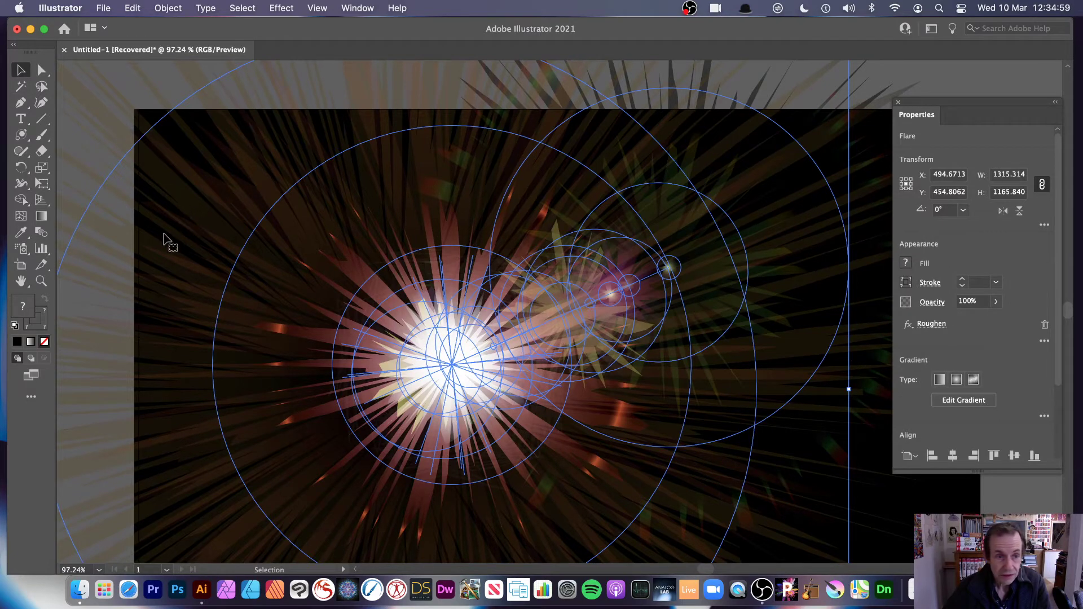
Move the roughened flare to the artboard's upper left and place copies at the upper right and lower center.
click(92, 145)
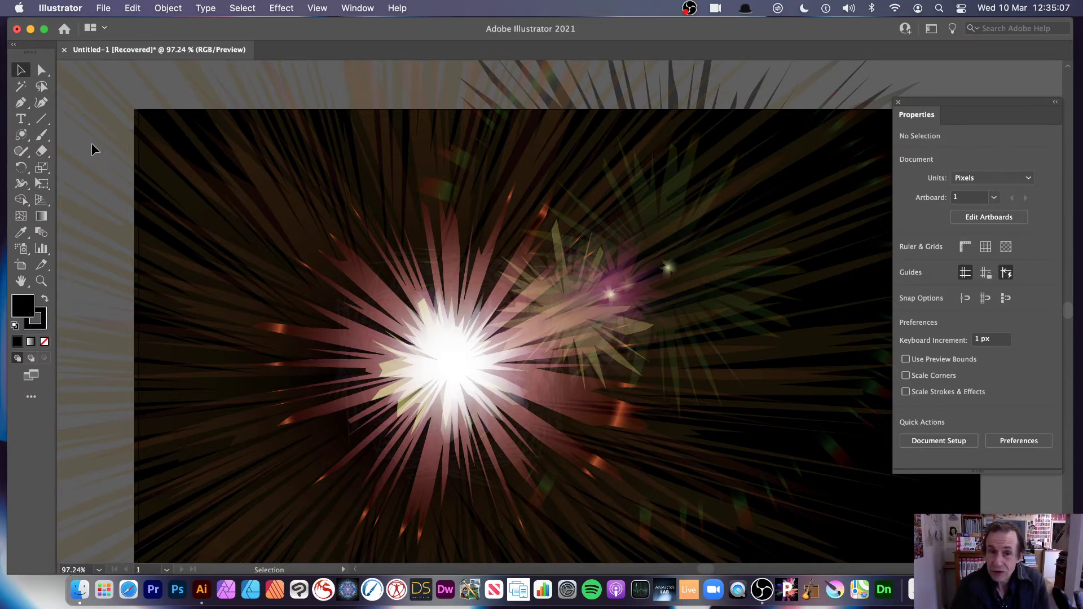
drag(428, 378, 304, 296)
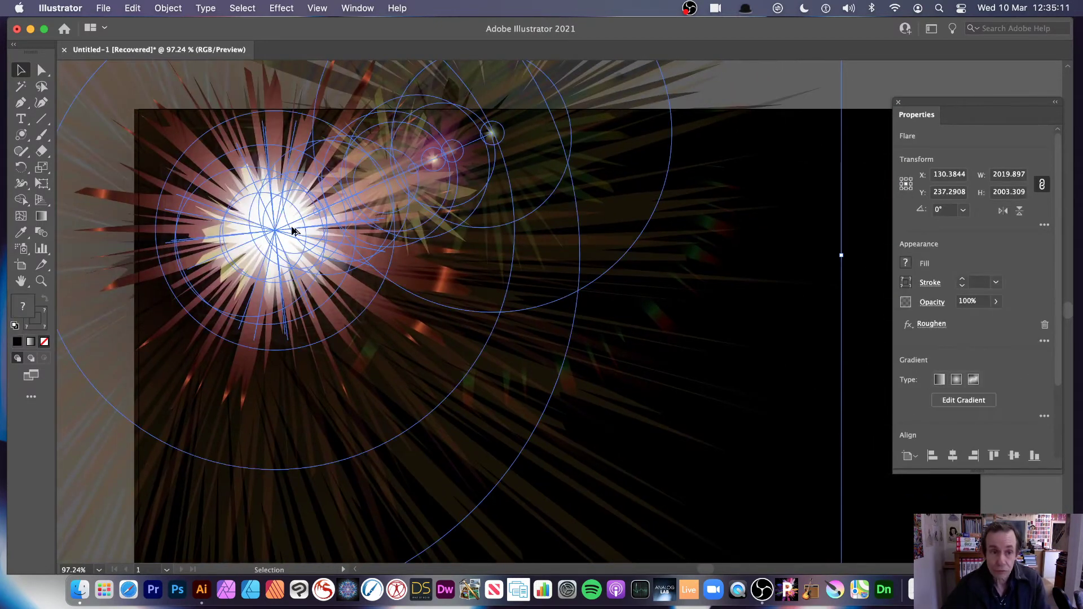
drag(293, 231, 431, 474)
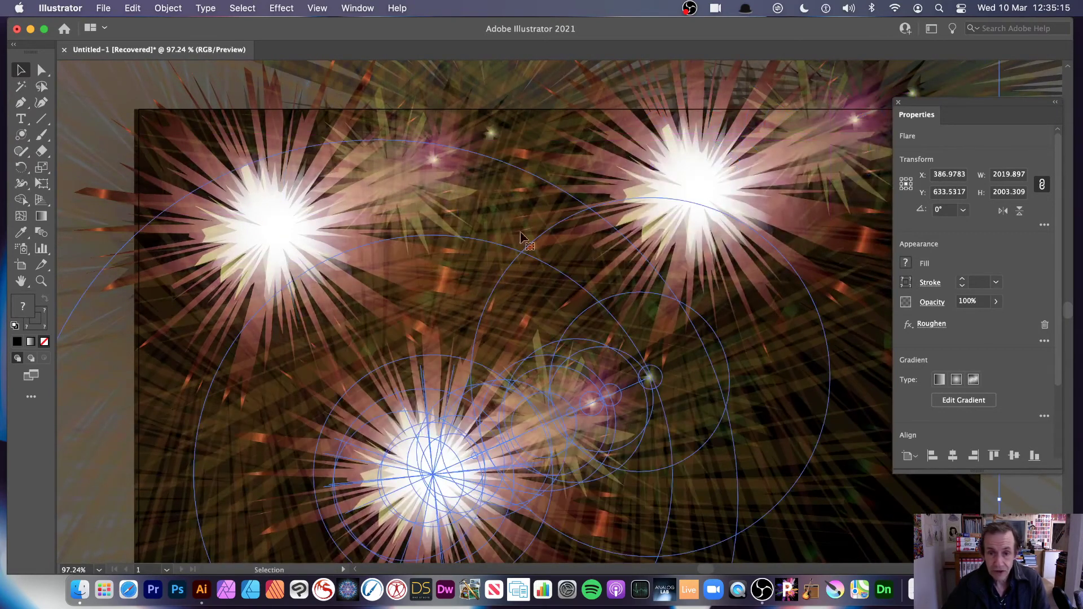
click(70, 140)
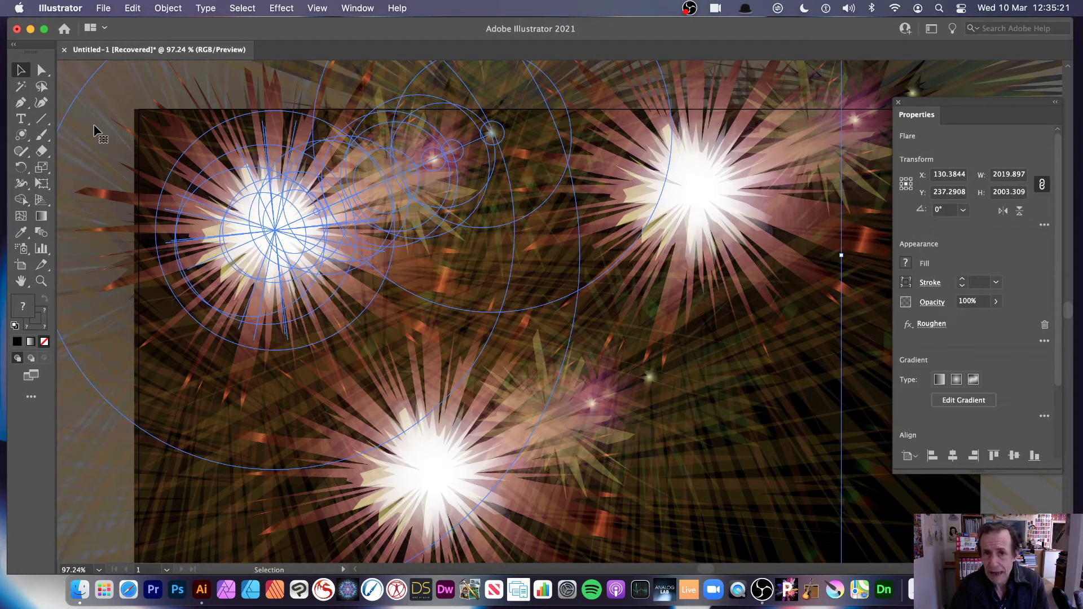
Undo the roughened copies, the Roughen effect and the last move of the original flare.
key(a)
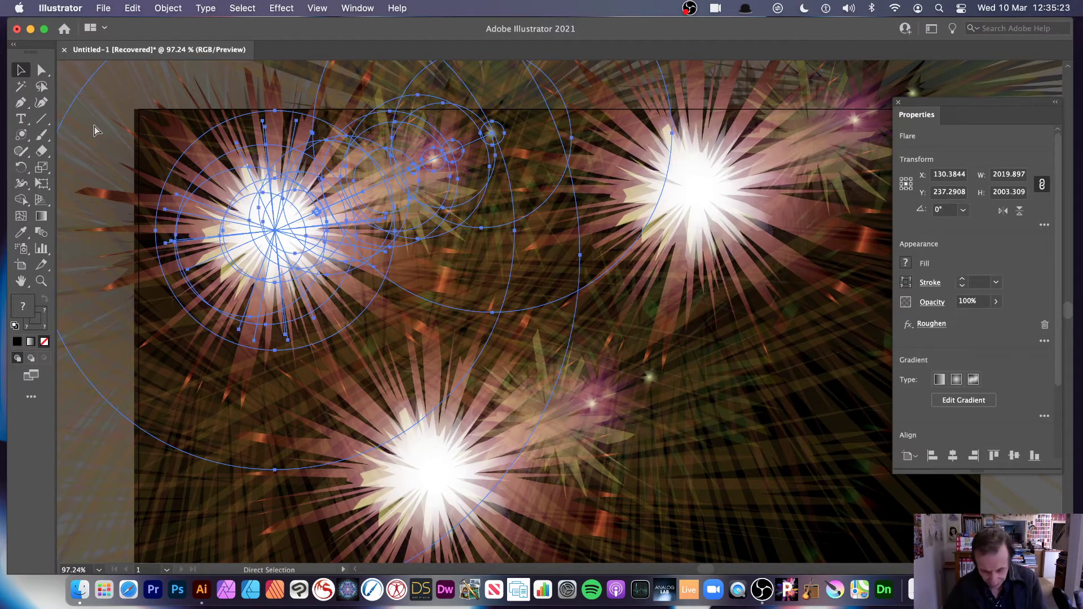
key(shift+Right)
key(shift+Down)
key(shift+Right)
key(shift+Down)
key(shift+Right)
key(shift+Down)
key(super+z)
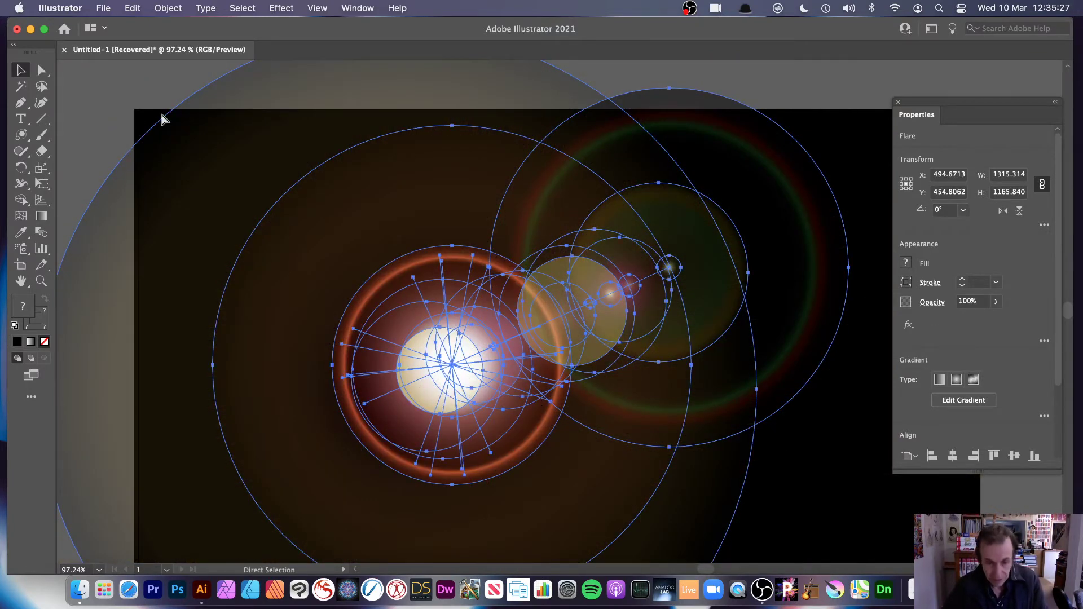
key(super+z)
key(v)
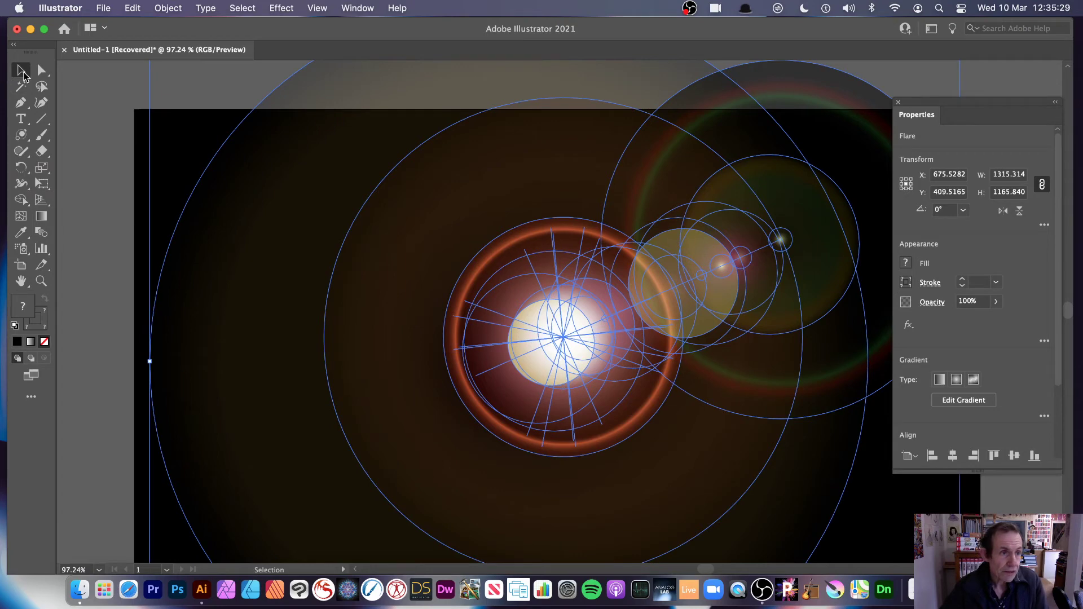
Scale the flare down to about 678 by 631 px and place it slightly left of the artboard's center.
drag(404, 261, 618, 365)
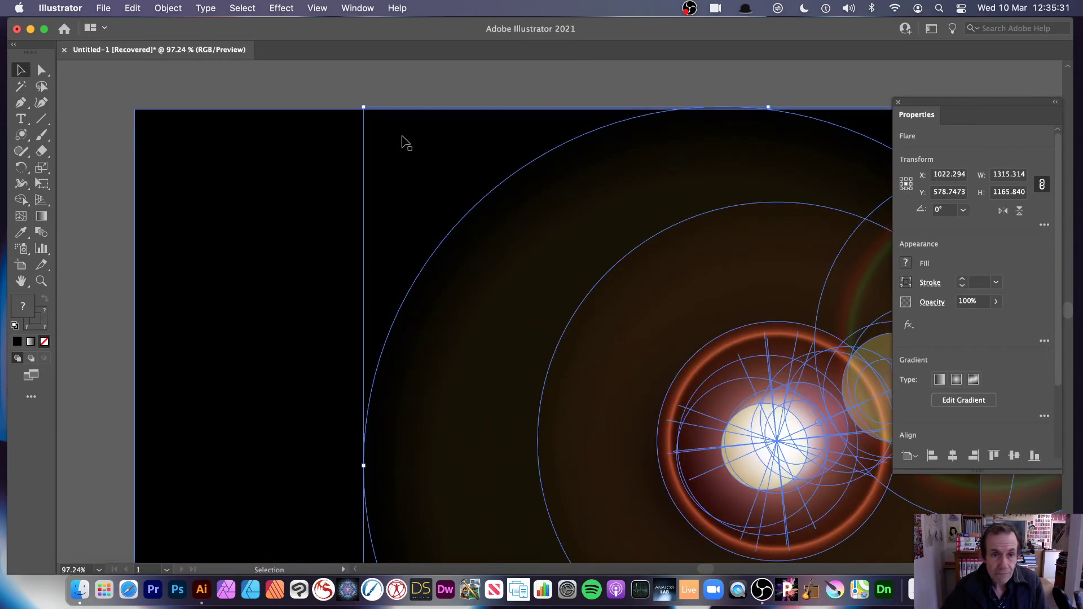
drag(362, 106, 675, 356)
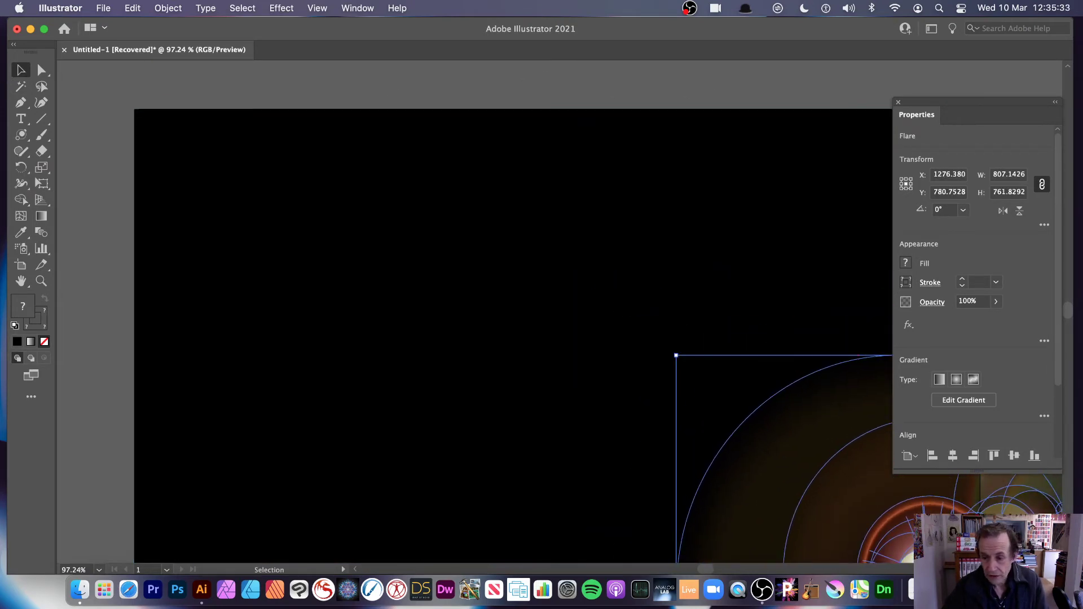
drag(910, 530, 563, 299)
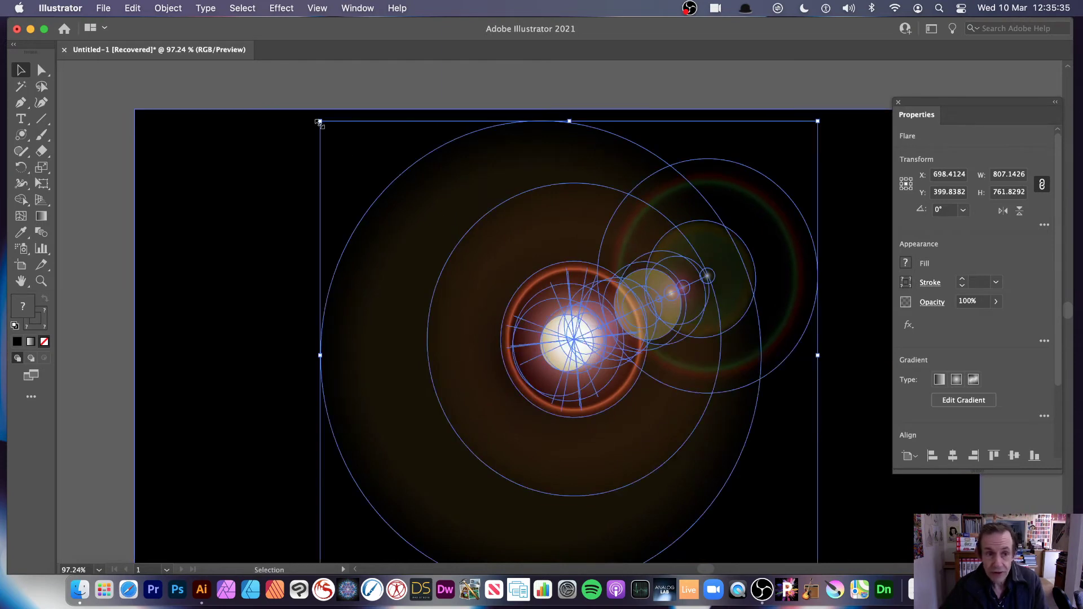
drag(319, 122, 496, 293)
drag(641, 411, 469, 328)
drag(624, 494, 715, 526)
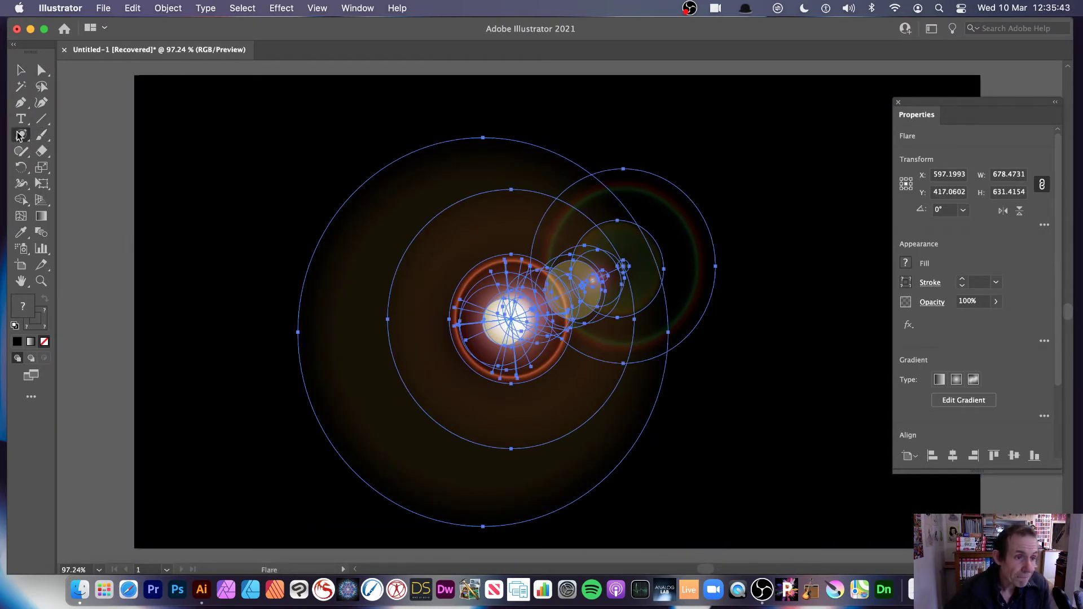
Draw a black rectangle about 458 by 330 px and move it over the flare's bright center.
drag(17, 135, 88, 135)
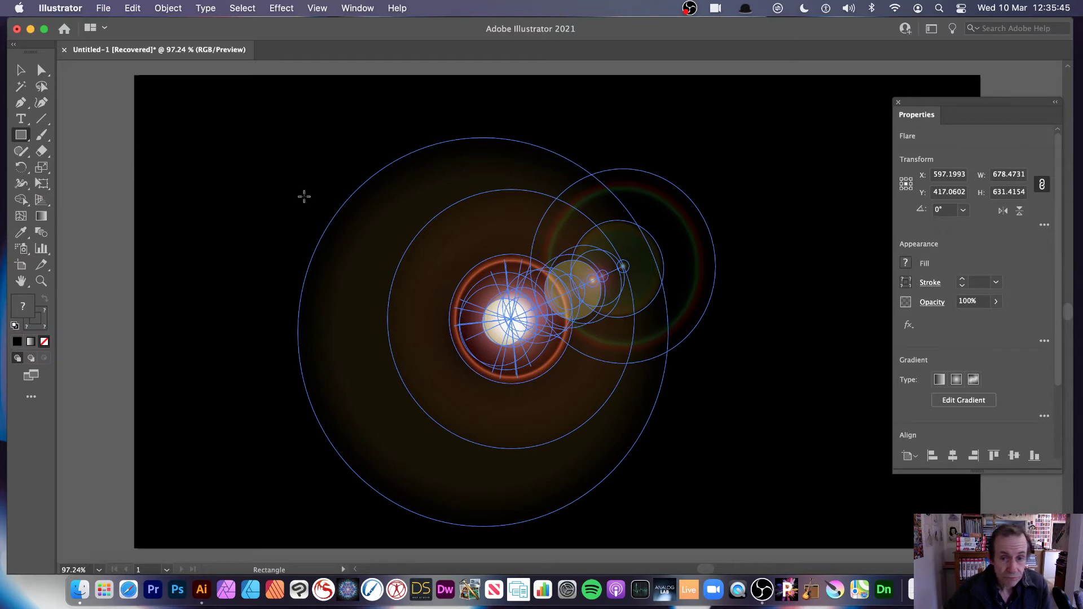
drag(291, 215, 574, 417)
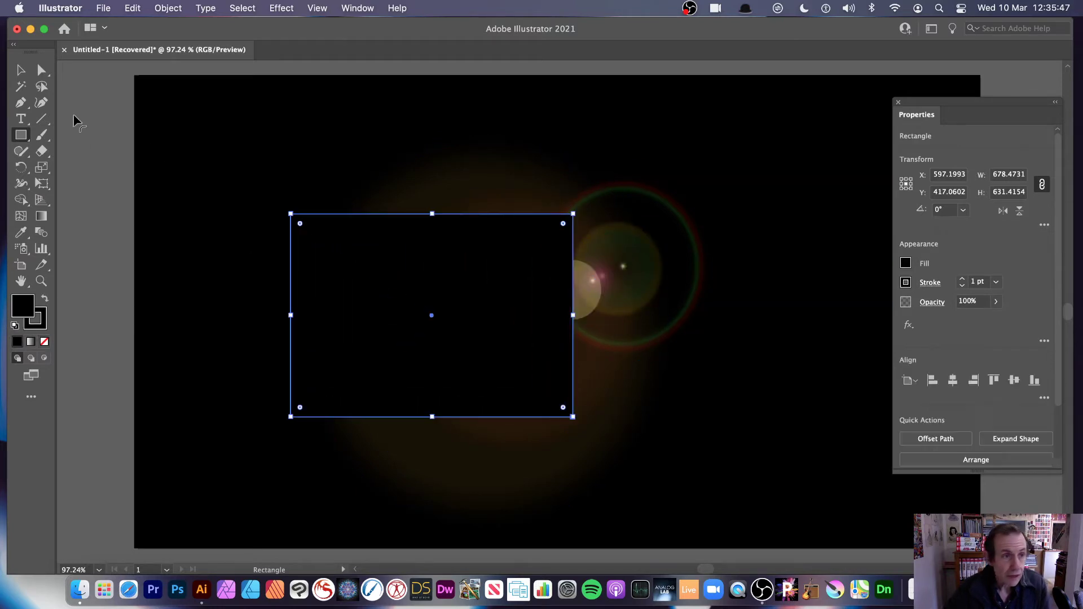
click(22, 69)
drag(379, 283, 471, 280)
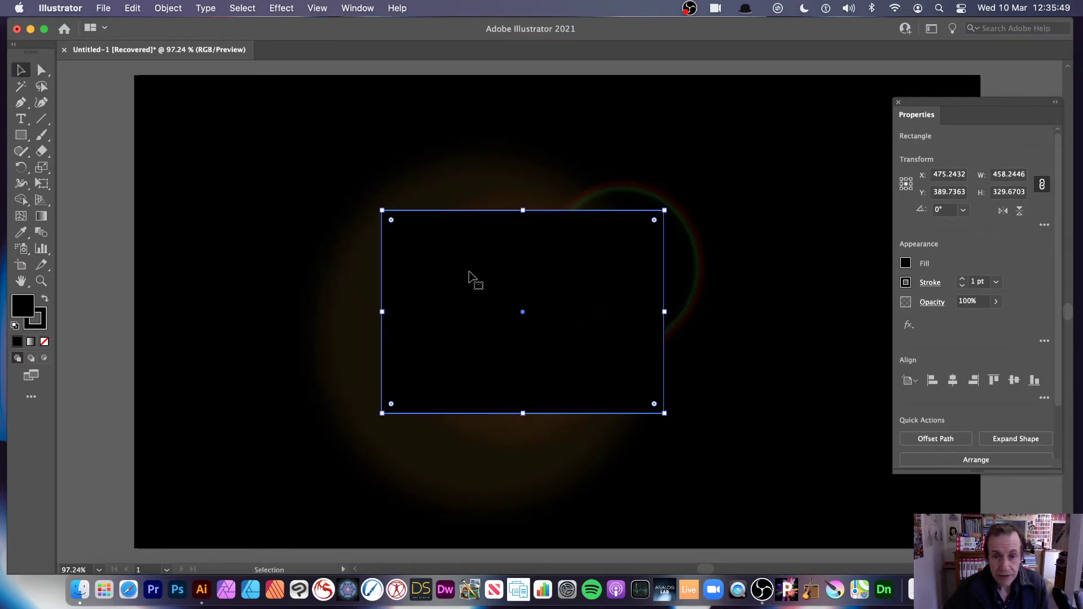
mouse_move(173, 117)
mouse_down()
mouse_move(418, 255)
mouse_move(166, 109)
mouse_move(169, 123)
mouse_up()
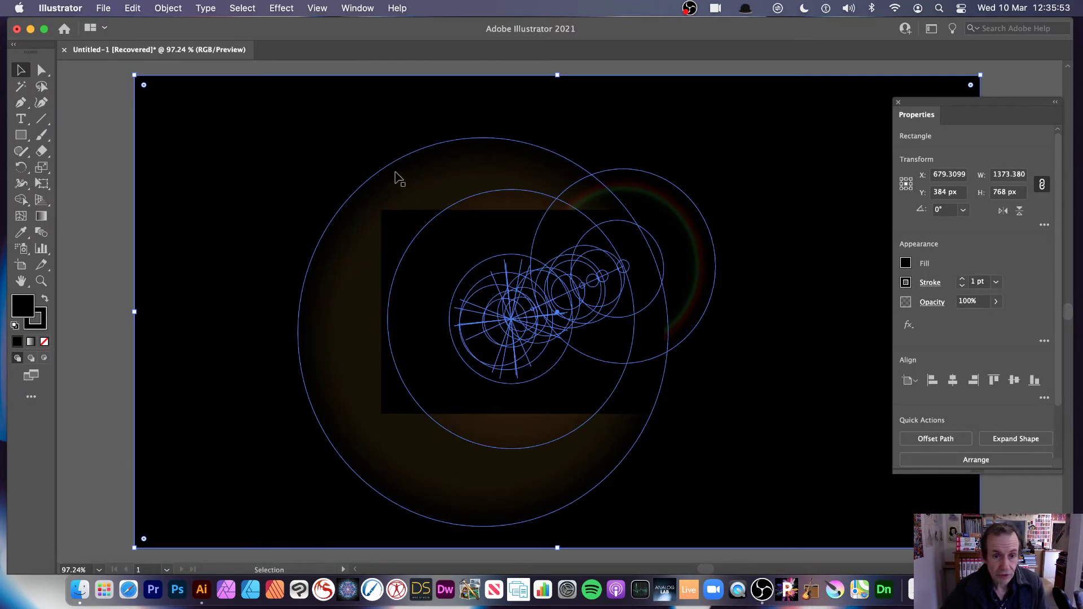
Make a clipping mask from the rectangle and the flare.
click(414, 211)
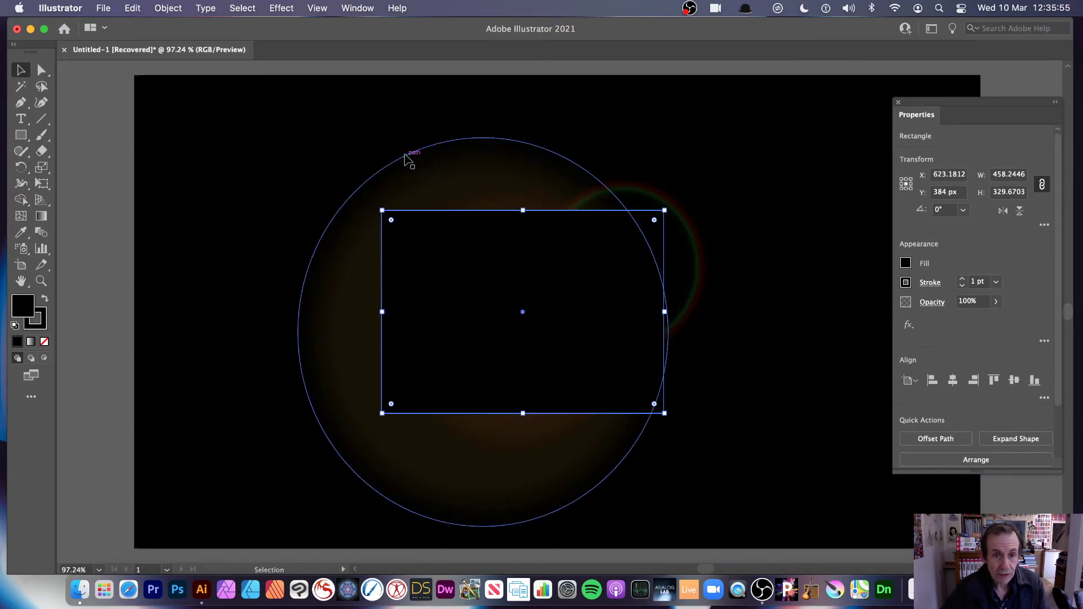
shift+click(405, 155)
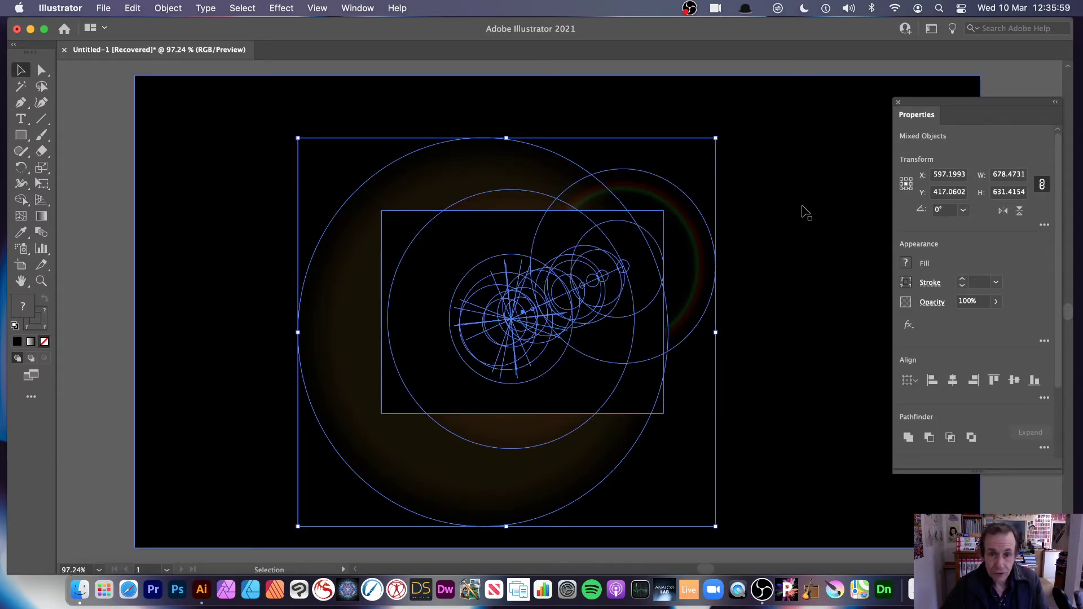
click(156, 9)
mouse_move(269, 506)
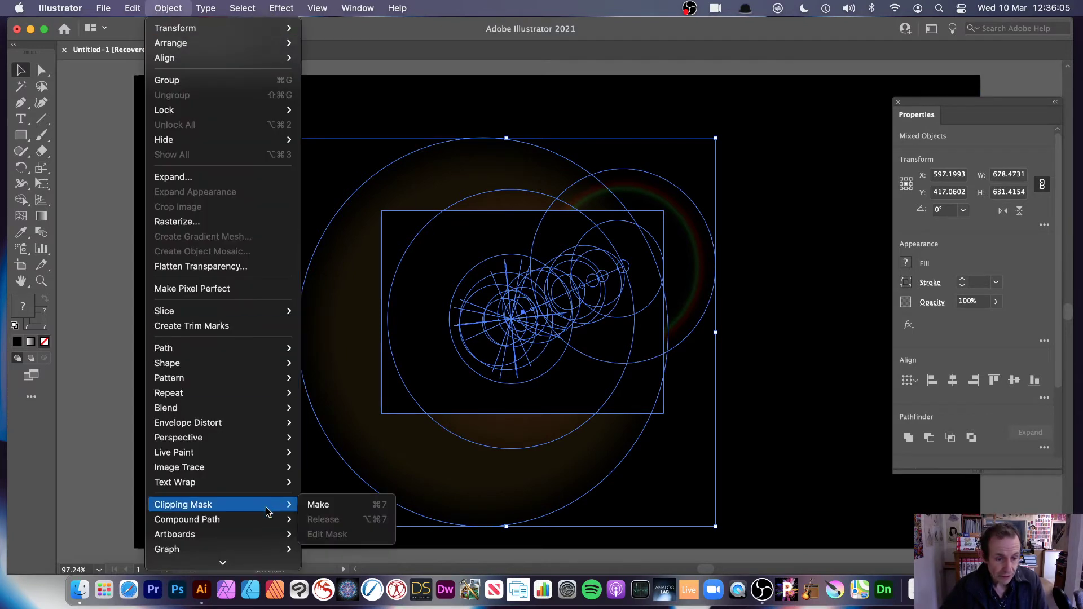
click(341, 505)
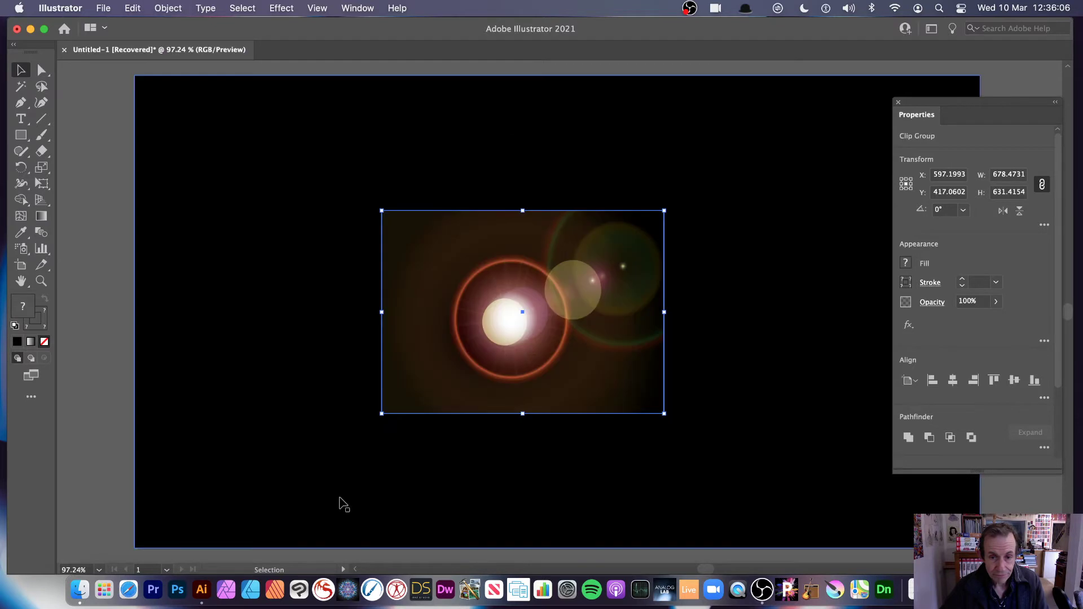
Try spreading overlapping copies of the clipped flare over the artboard's left and middle areas, rotating two of them.
click(111, 287)
drag(513, 292, 505, 179)
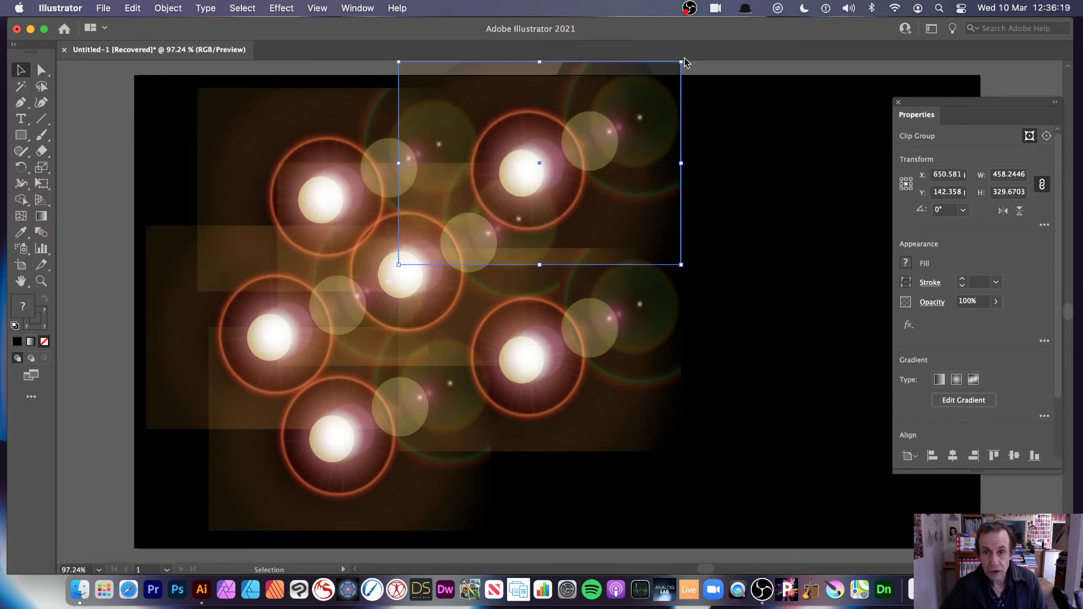
drag(689, 261, 468, 342)
drag(551, 162, 586, 245)
click(780, 266)
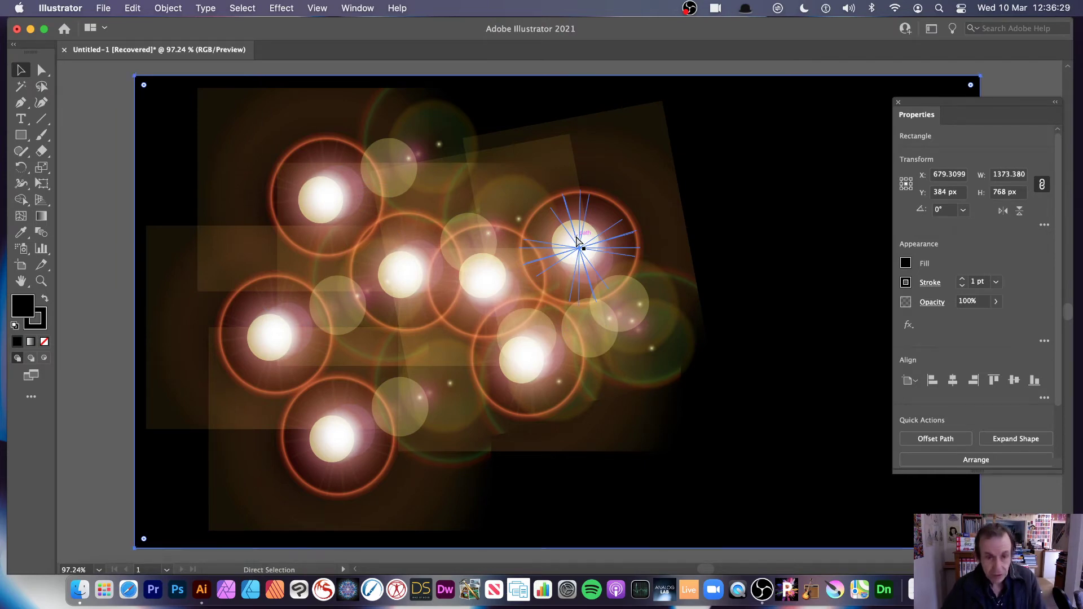
Undo the clipped flare copies, the clipping mask, the rectangle and the flare's last move.
key(super+z)
key(super+z)
key(super+z)
key(super+z)
key(super+z)
key(super+z)
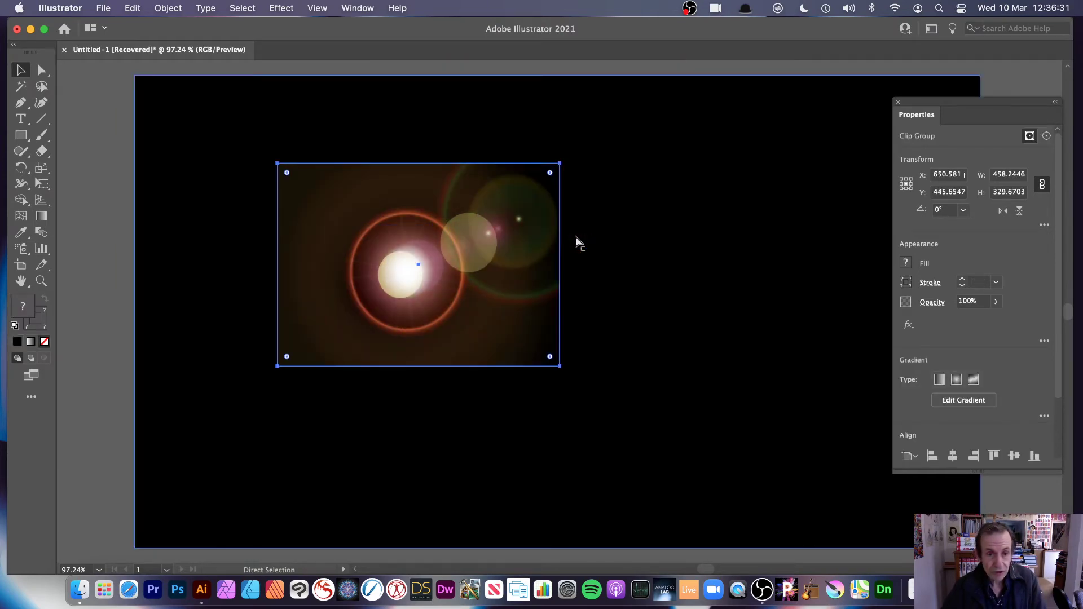
key(super+z)
key(super+z)
key(super+z)
key(super+z)
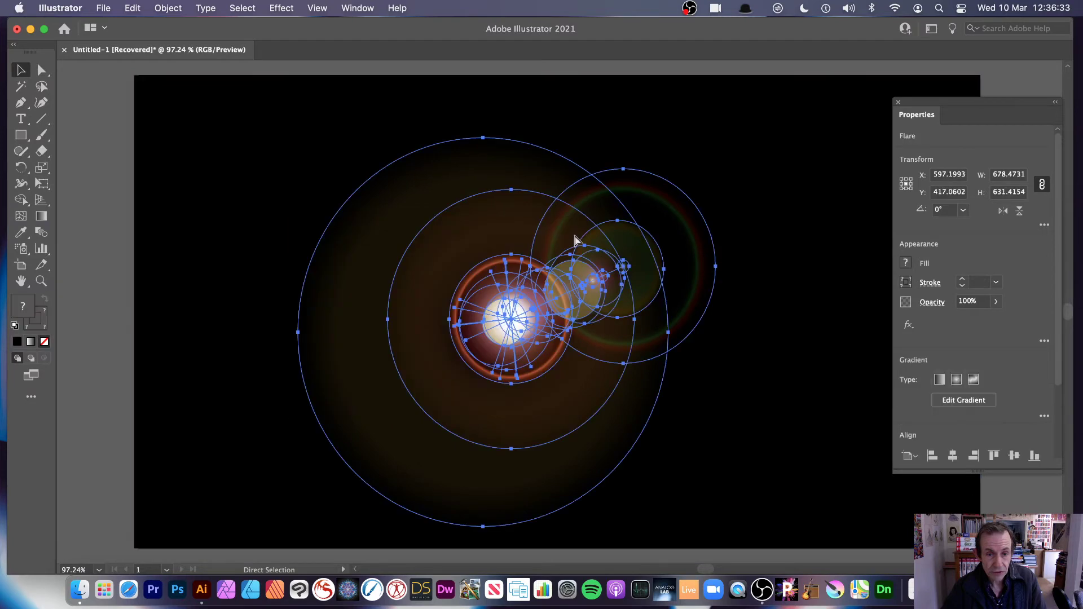
key(super+z)
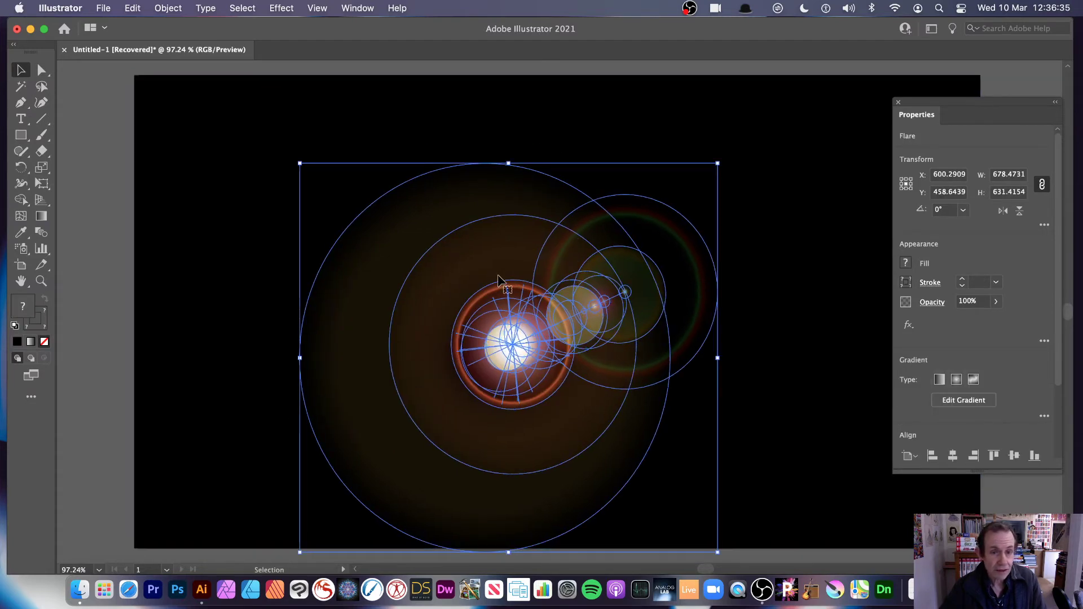
Scale the flare down to about 495 by 442 px and center it vertically, left of the artboard's middle.
drag(499, 278, 457, 245)
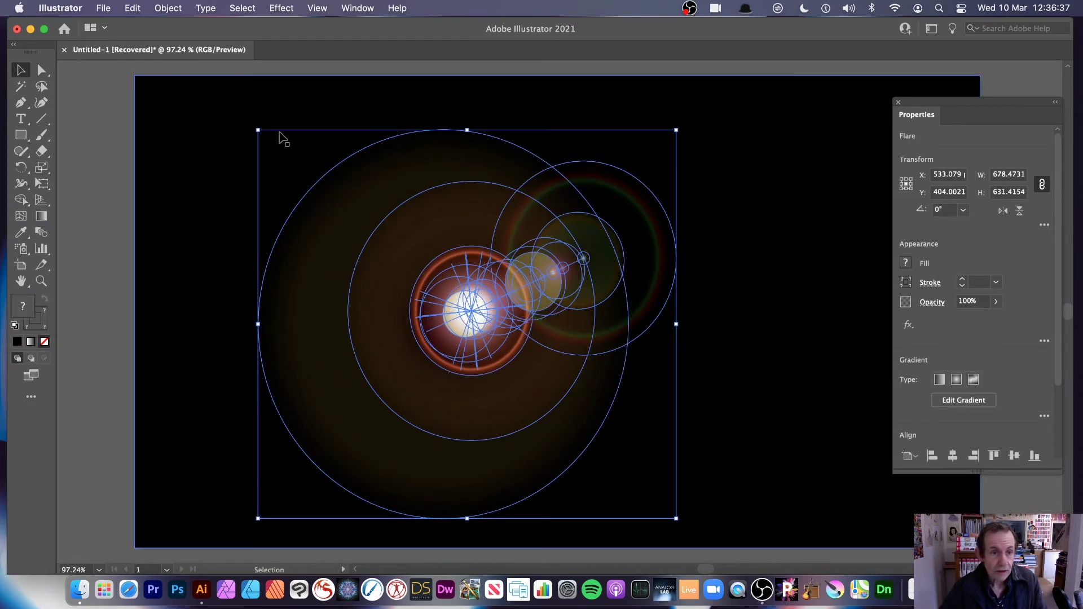
drag(259, 130, 371, 246)
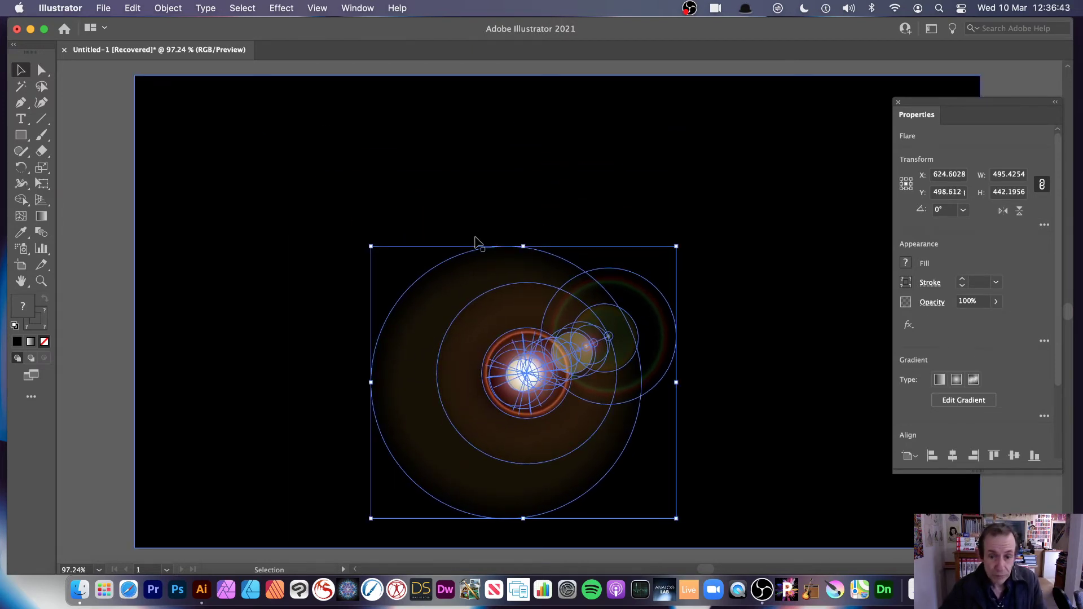
drag(528, 373, 498, 307)
Isolate the flare and move it slightly right and down by its bright center.
double_click(496, 307)
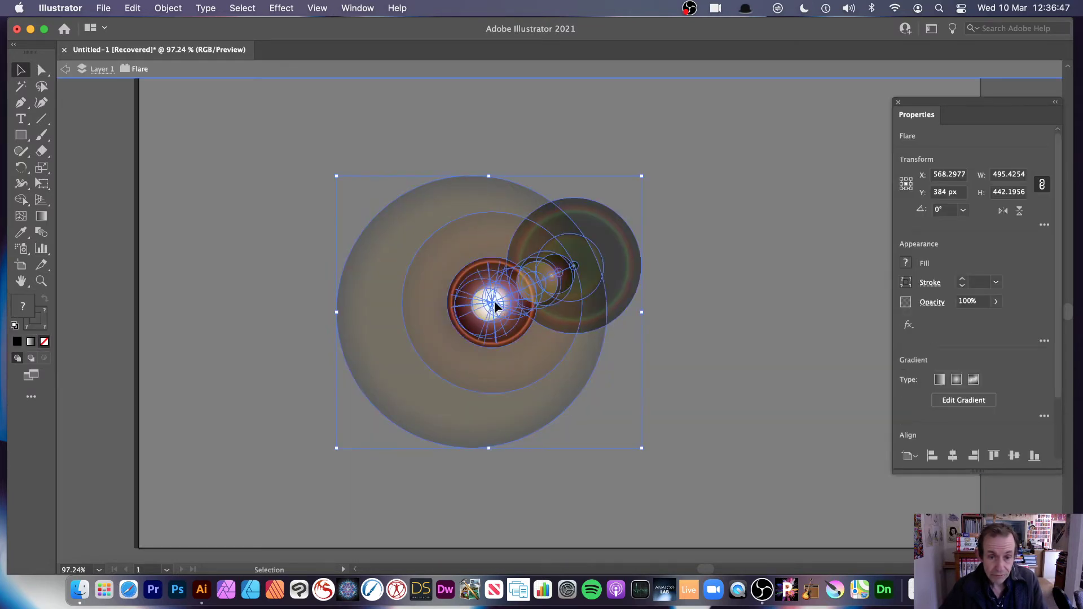
click(495, 306)
click(495, 305)
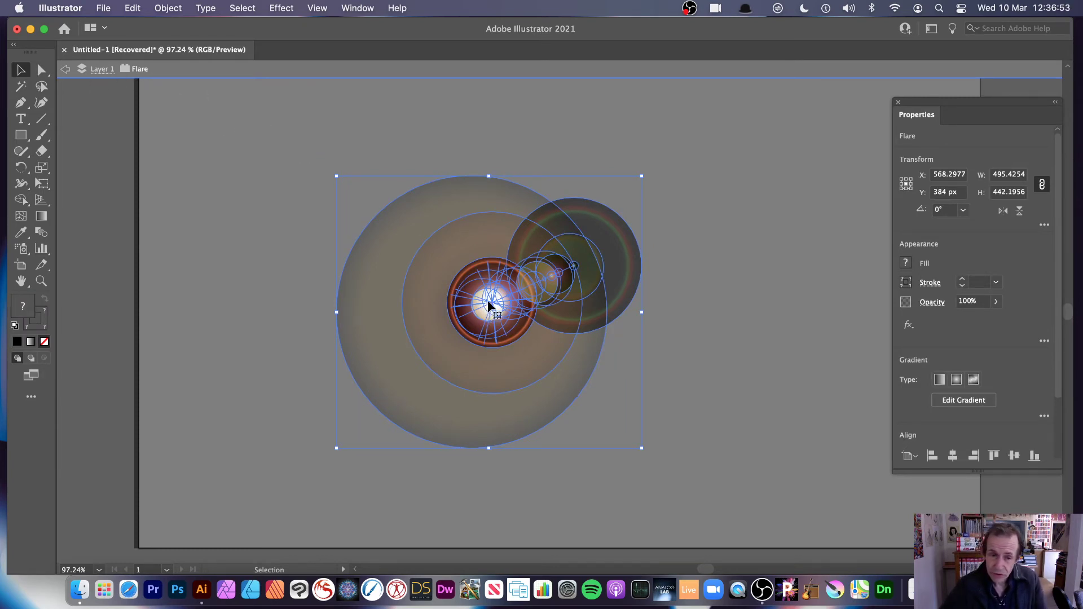
drag(487, 304, 514, 308)
click(714, 386)
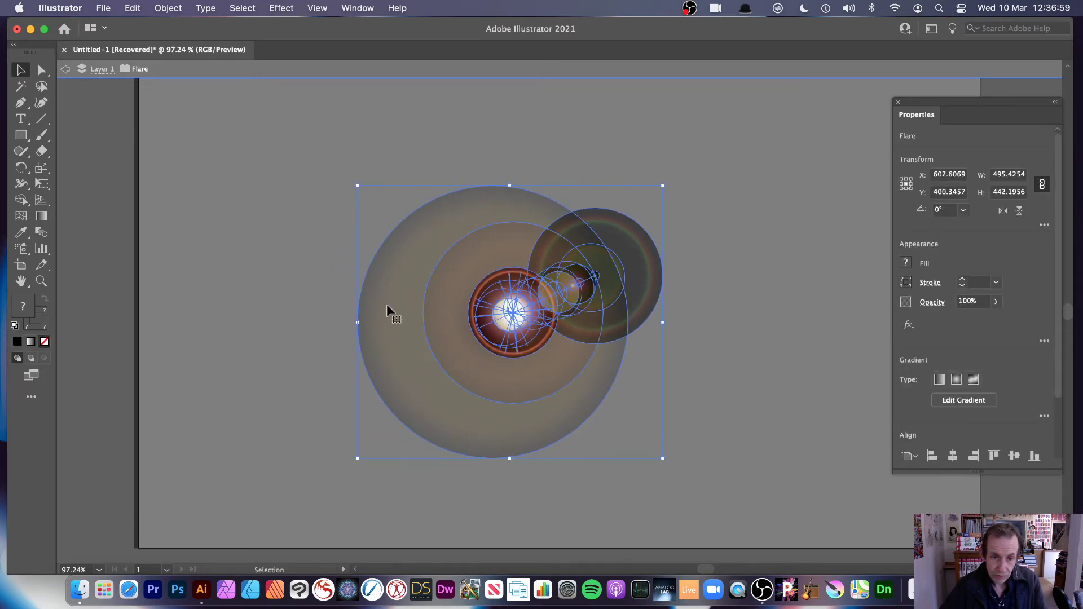
click(393, 304)
click(421, 312)
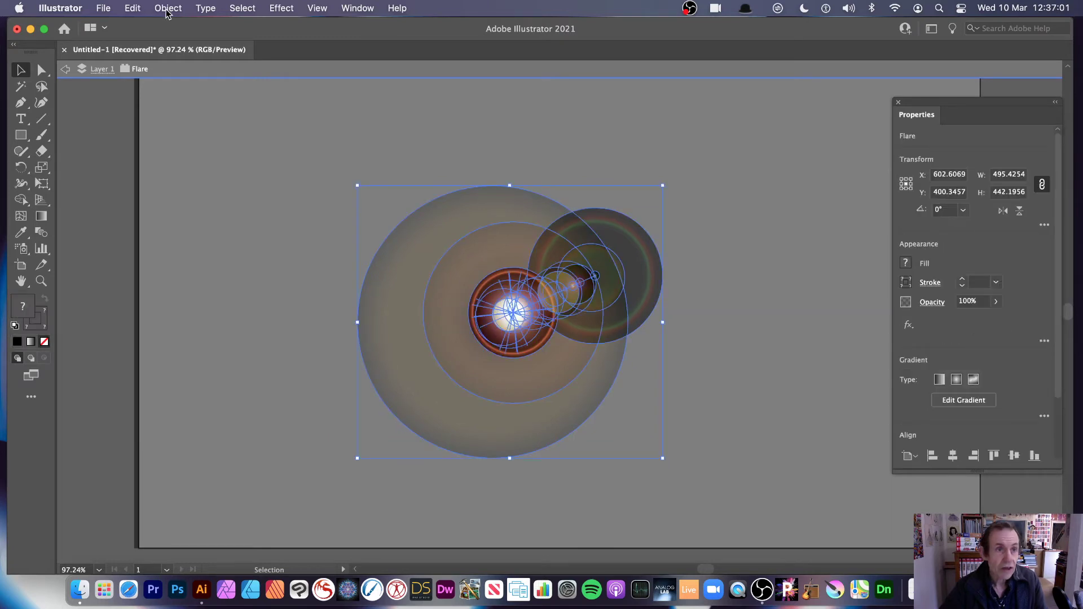
click(168, 8)
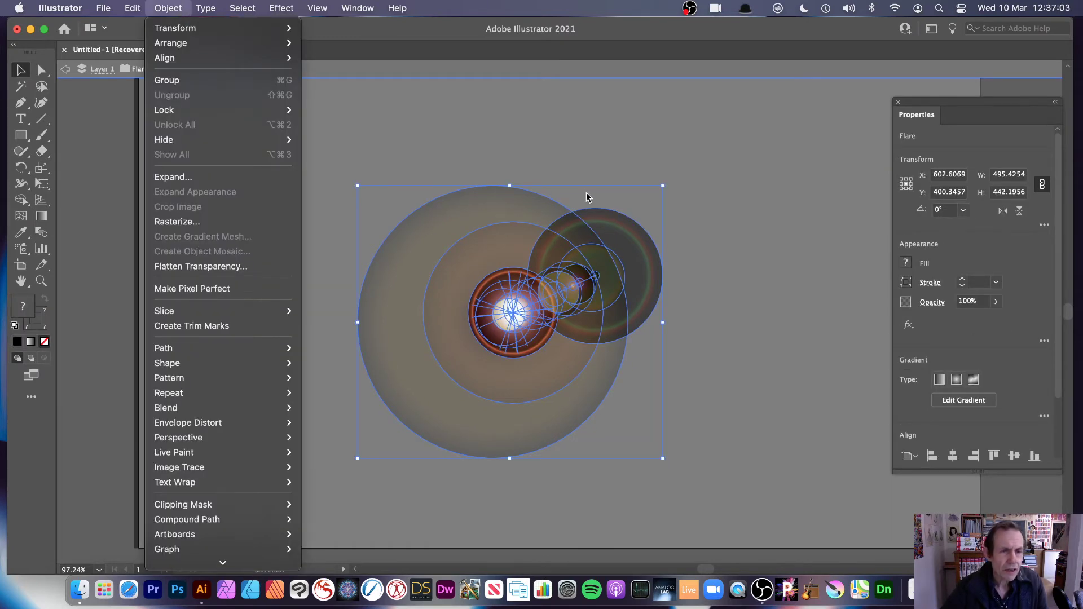
click(569, 152)
click(567, 149)
double_click(633, 246)
click(633, 246)
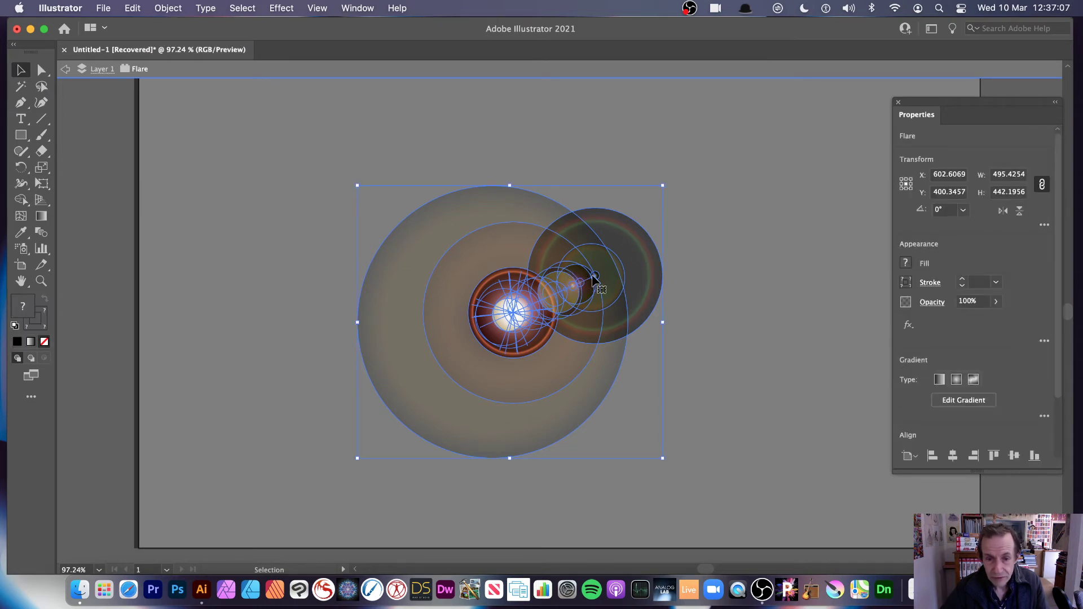
Move the isolated flare left and scale it down to about 419 by 389 px.
drag(593, 276, 539, 279)
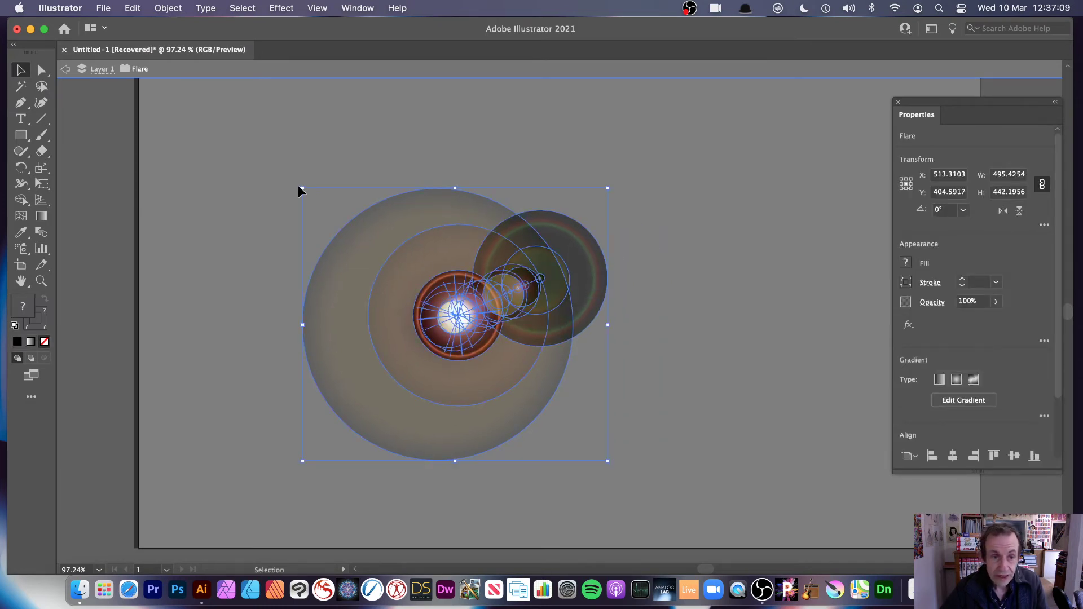
drag(300, 190, 349, 221)
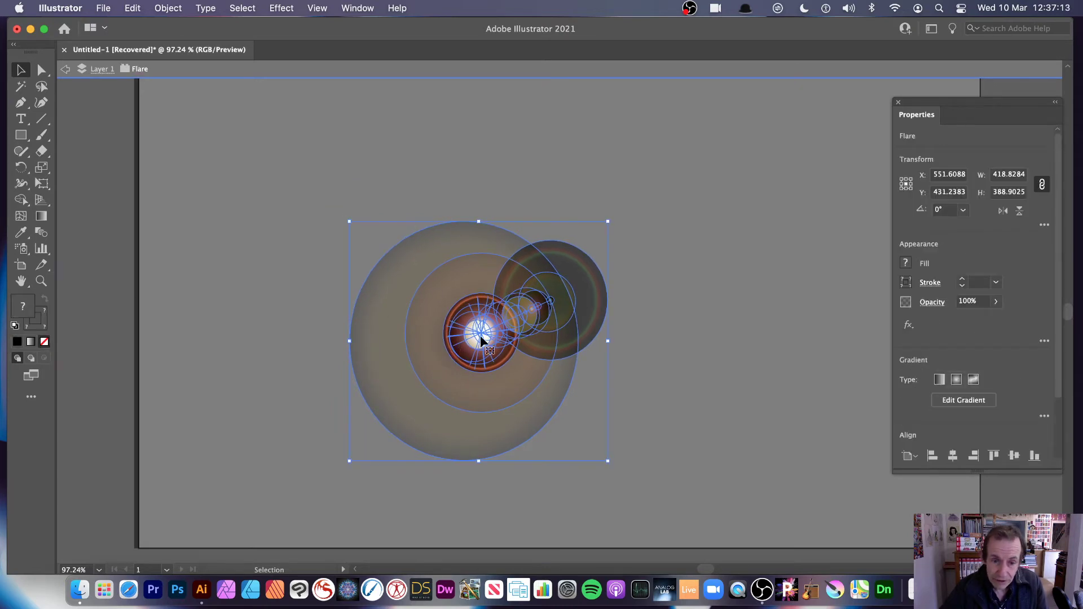
Deselect the isolated flare, exit isolation mode and select the flare on the artboard.
key(super+shift+a)
key(super+a)
key(super+shift+a)
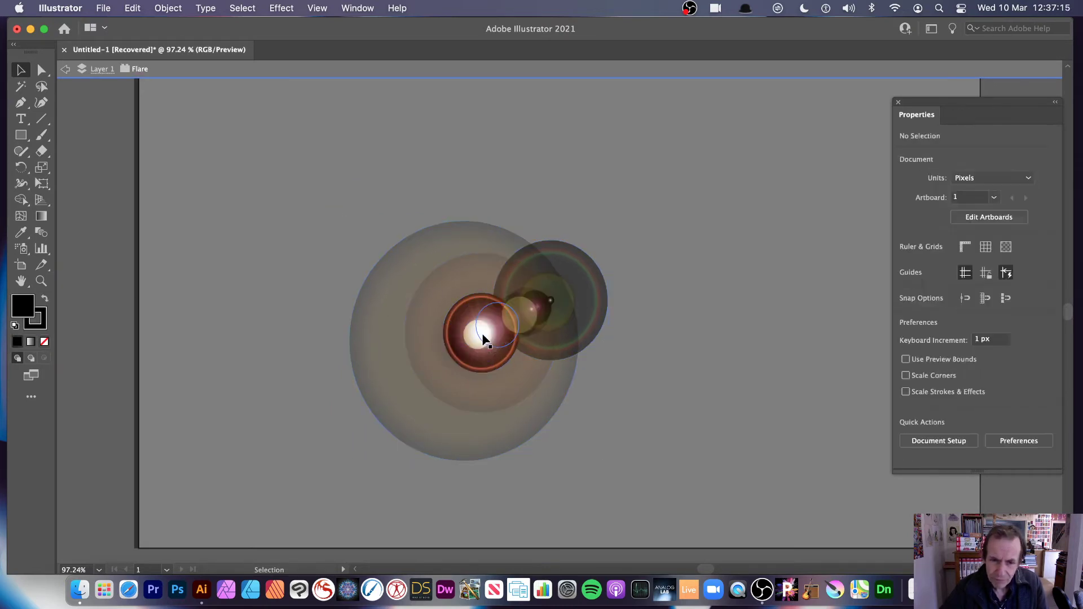
key(super+a)
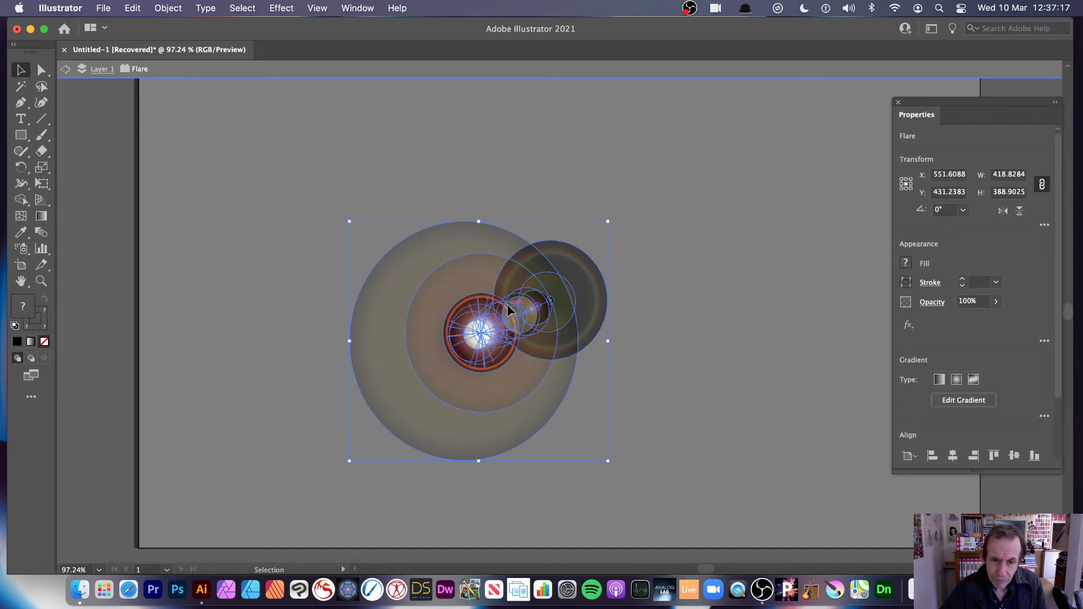
key(super+shift+a)
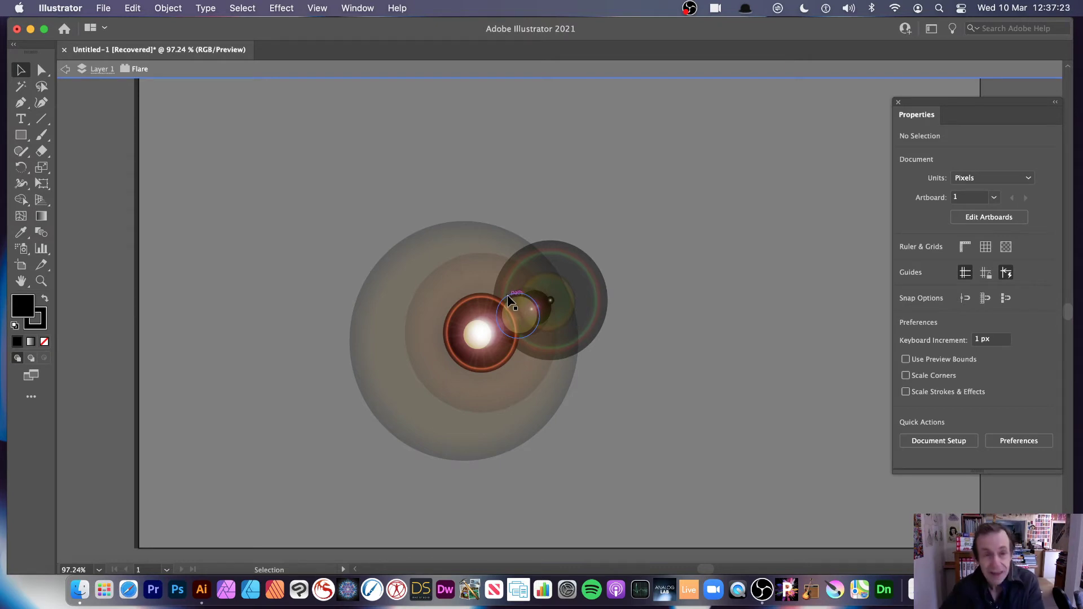
click(66, 70)
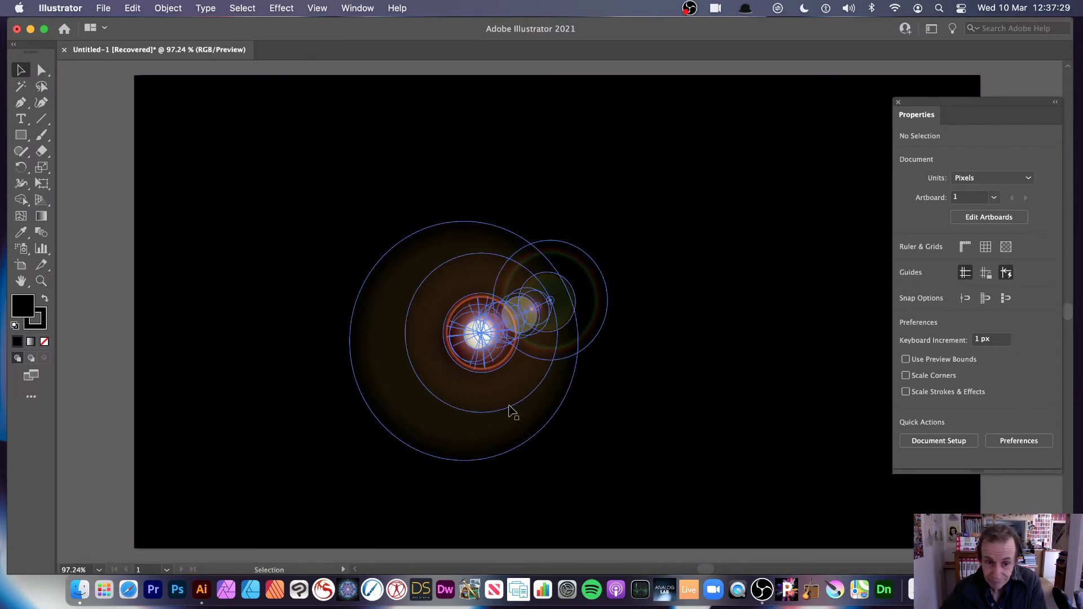
click(500, 336)
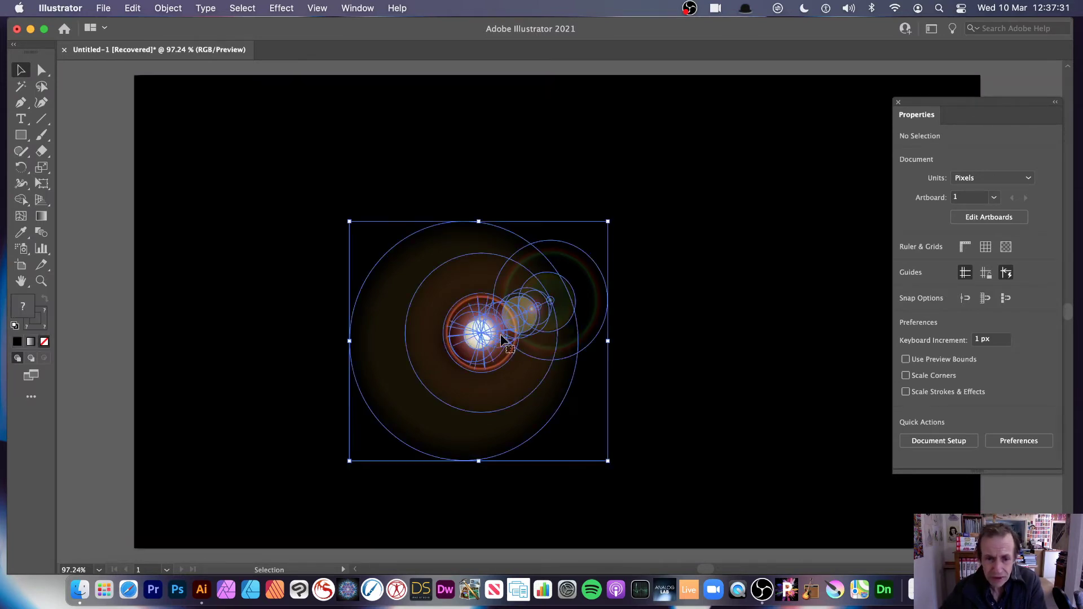
Expand the flare into a group of paths and move the group up and to the left.
click(170, 9)
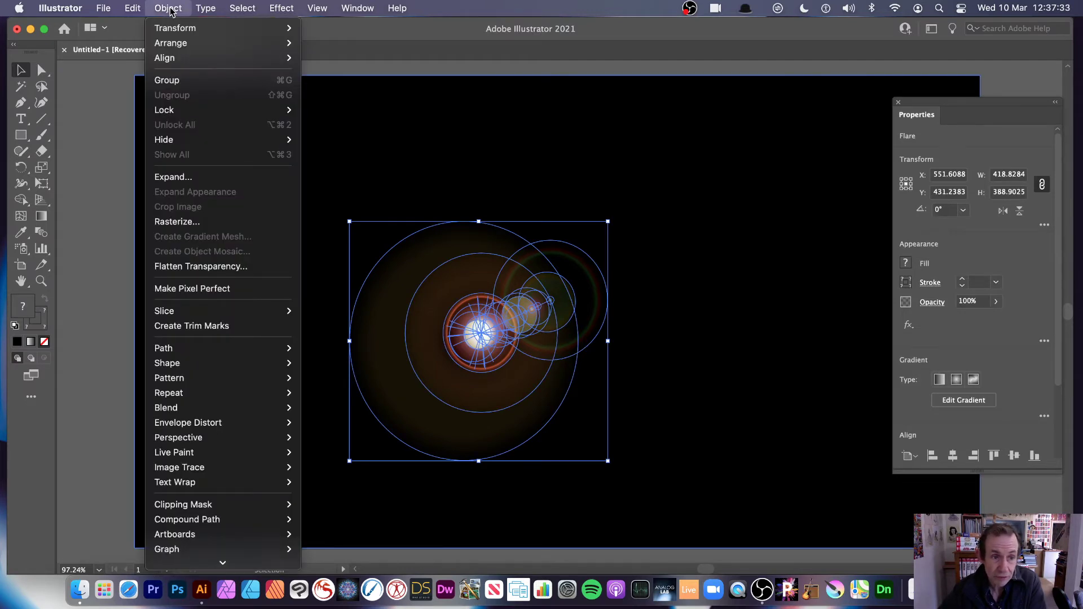
click(214, 178)
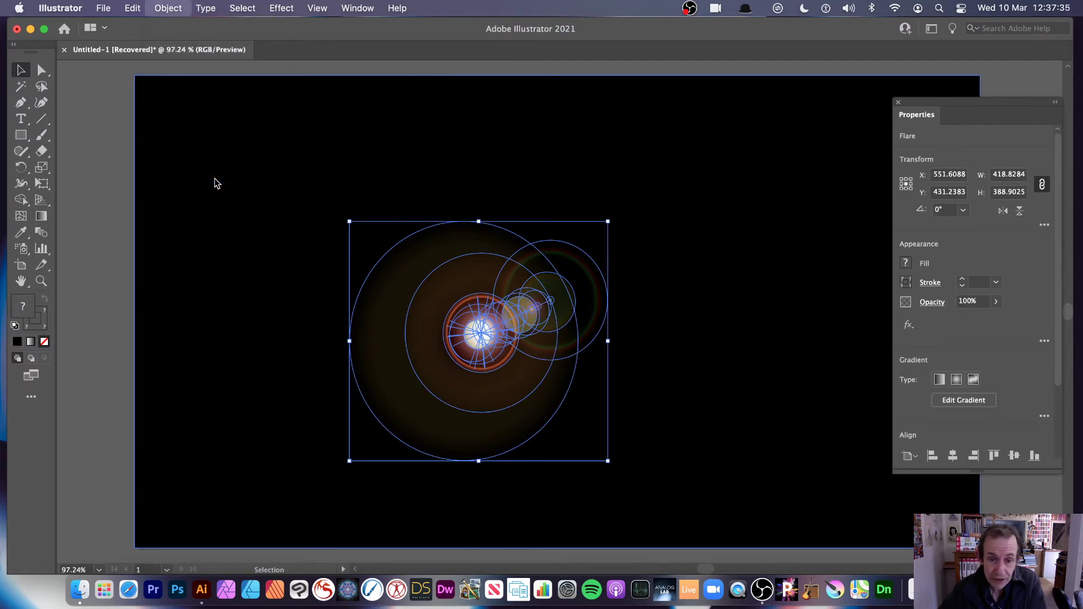
click(607, 397)
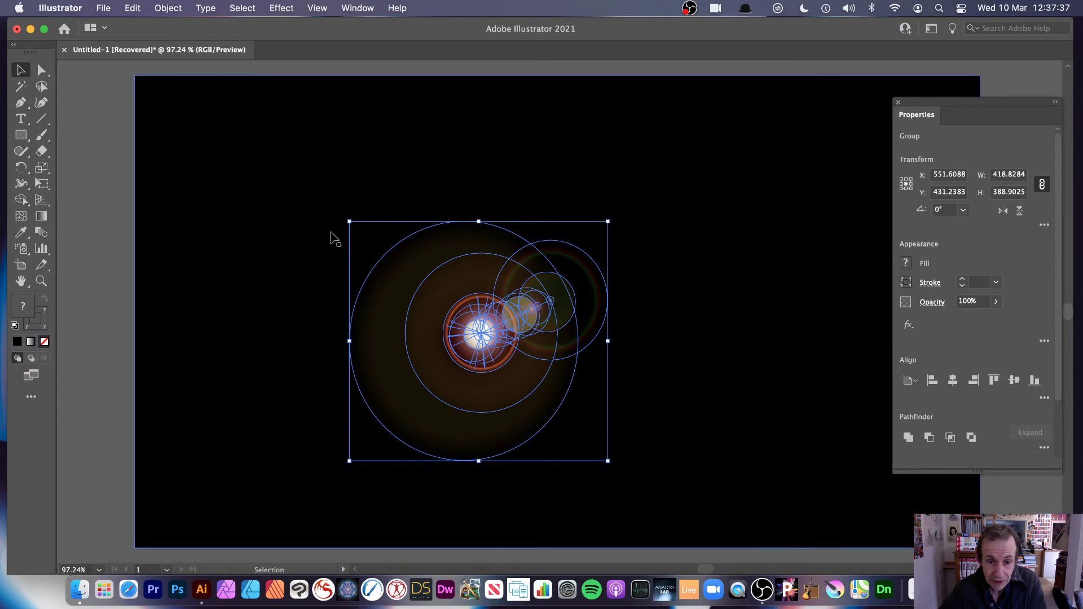
click(94, 181)
drag(466, 324, 413, 289)
Ungroup the expanded flare and clear its selection.
click(185, 8)
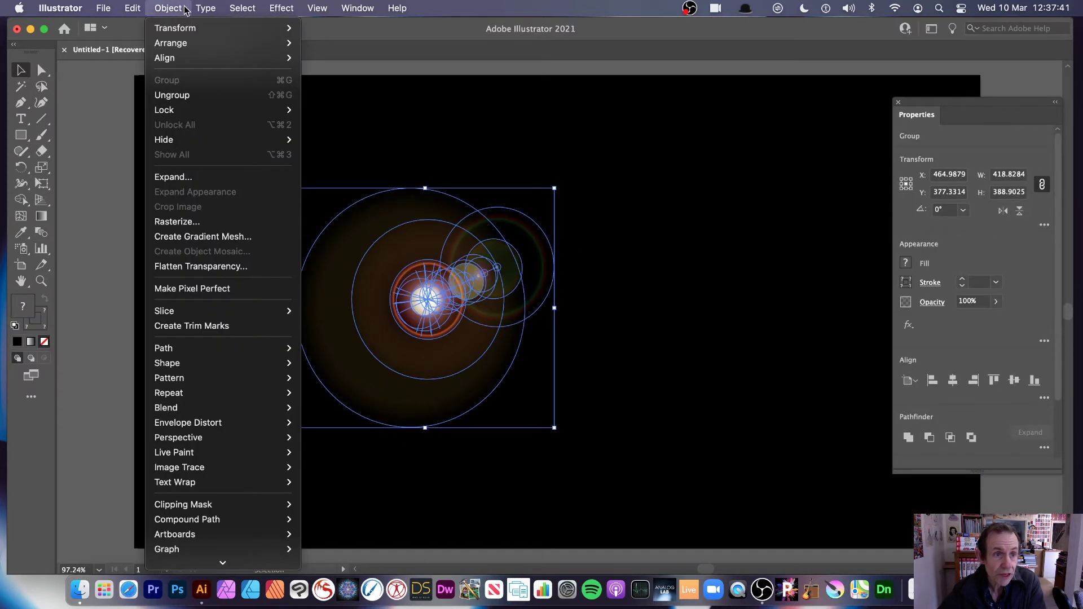
click(198, 94)
click(658, 317)
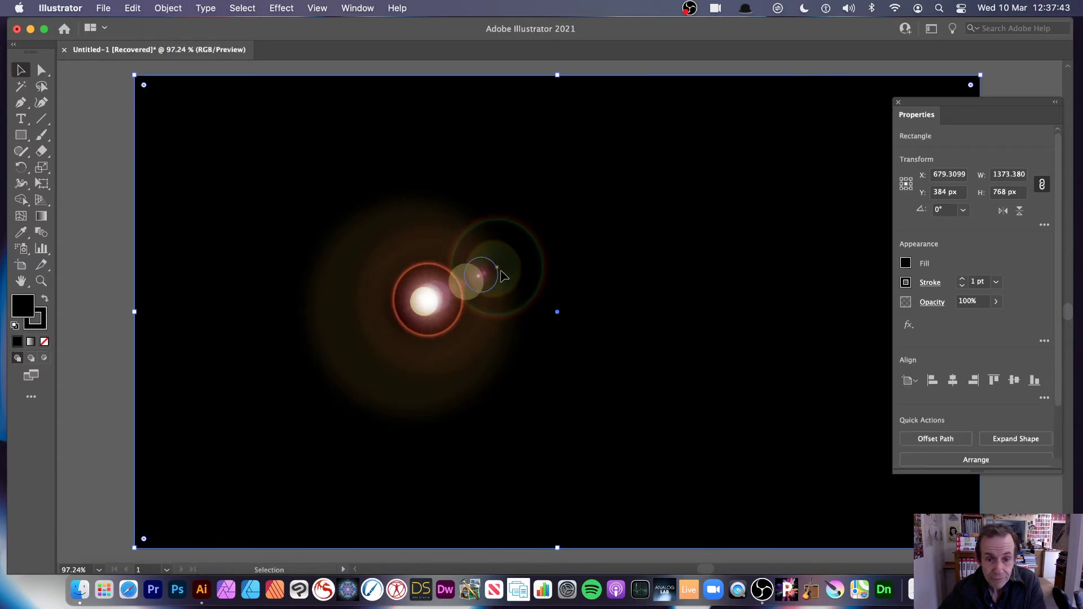
Pull the flare's large outer ring, green circle, ray burst and smaller glow circles apart across the artboard.
click(504, 276)
click(522, 240)
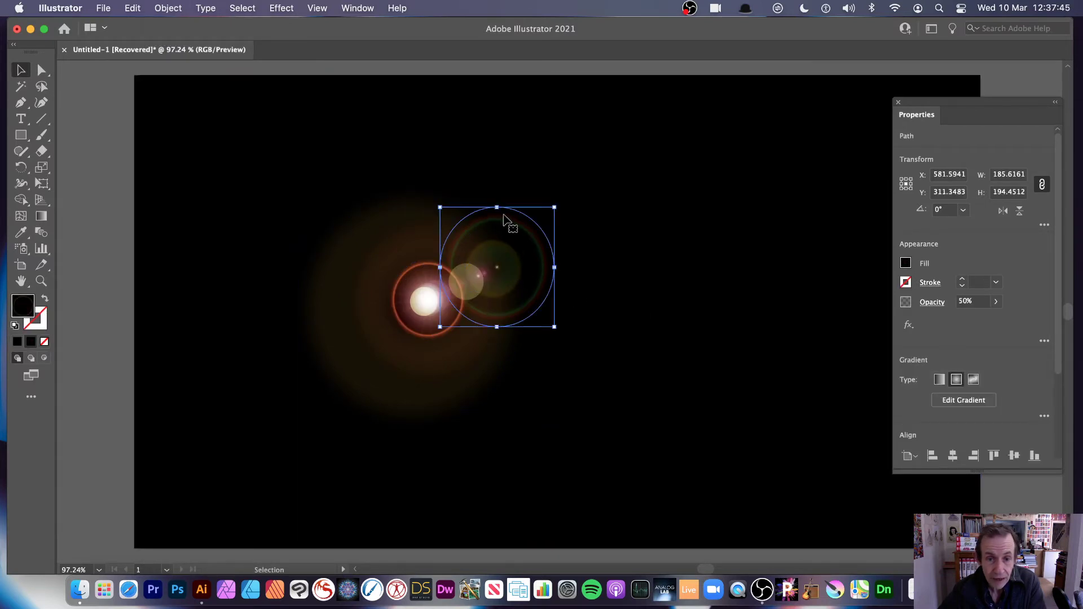
drag(504, 220, 610, 233)
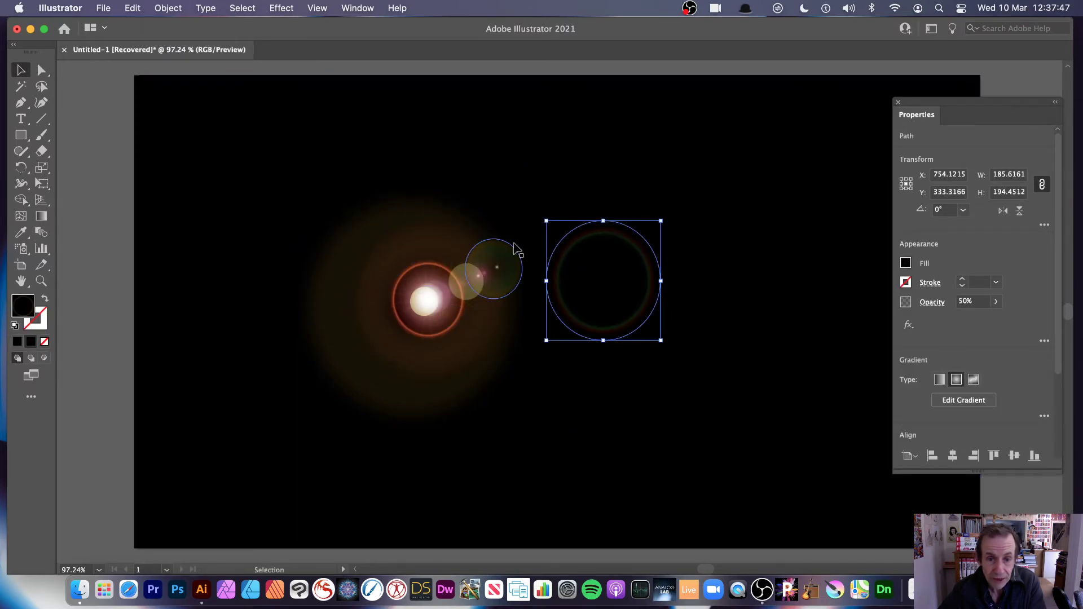
drag(516, 249, 532, 168)
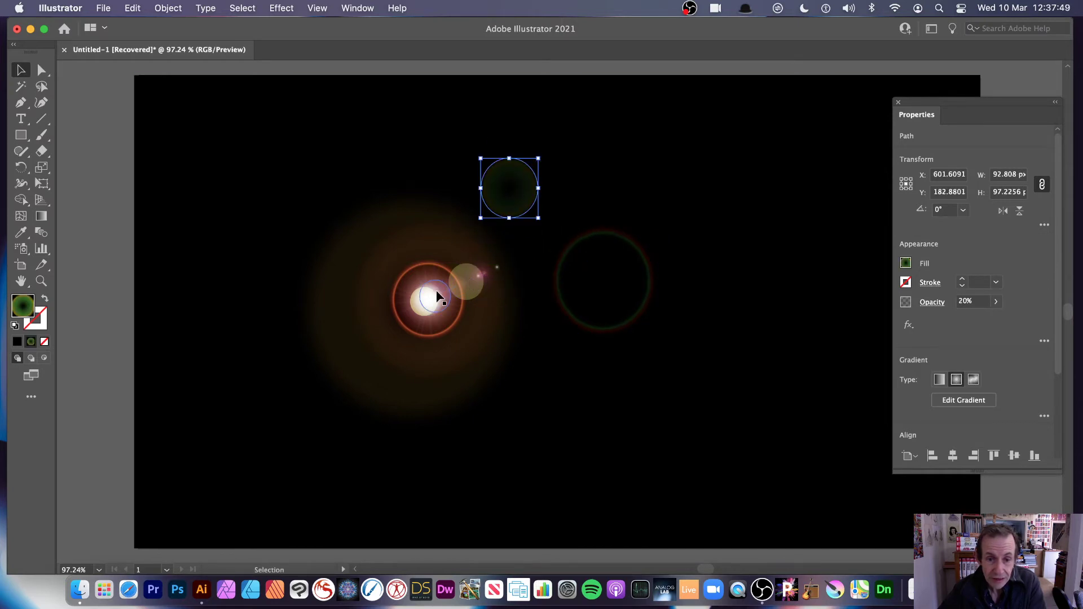
drag(437, 296, 354, 310)
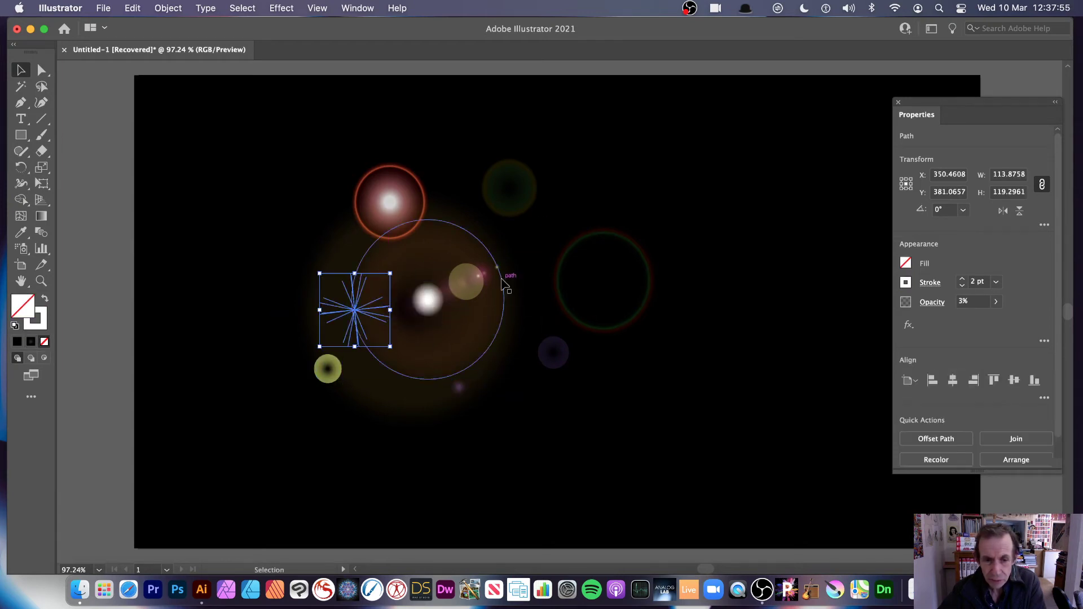
Enlarge the yellow circle to about 165 by 163 px and place it just right of the white glow.
click(466, 282)
drag(469, 279, 608, 213)
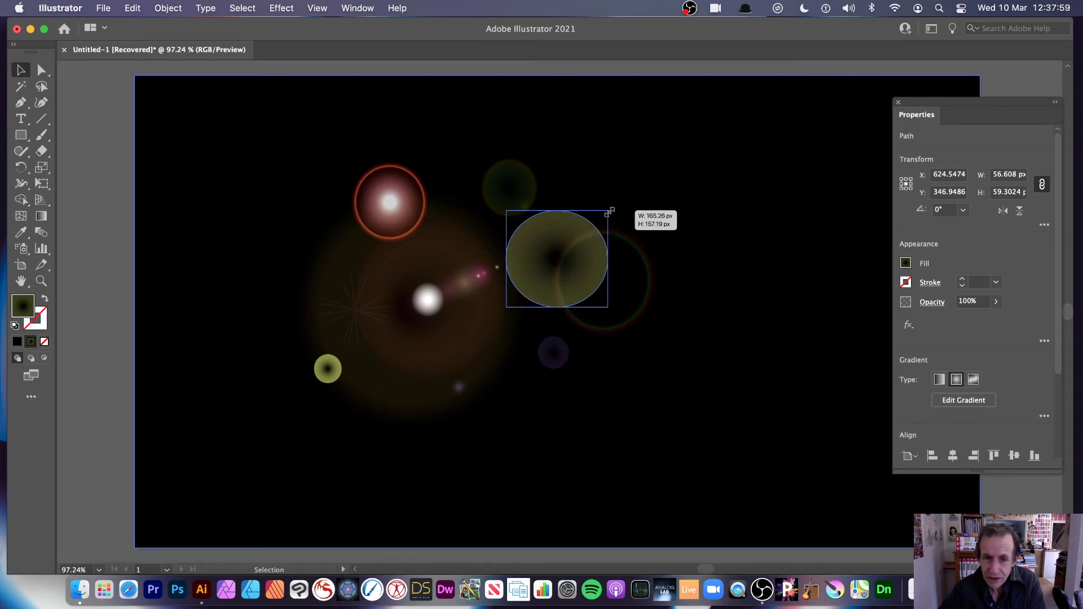
drag(585, 254, 542, 295)
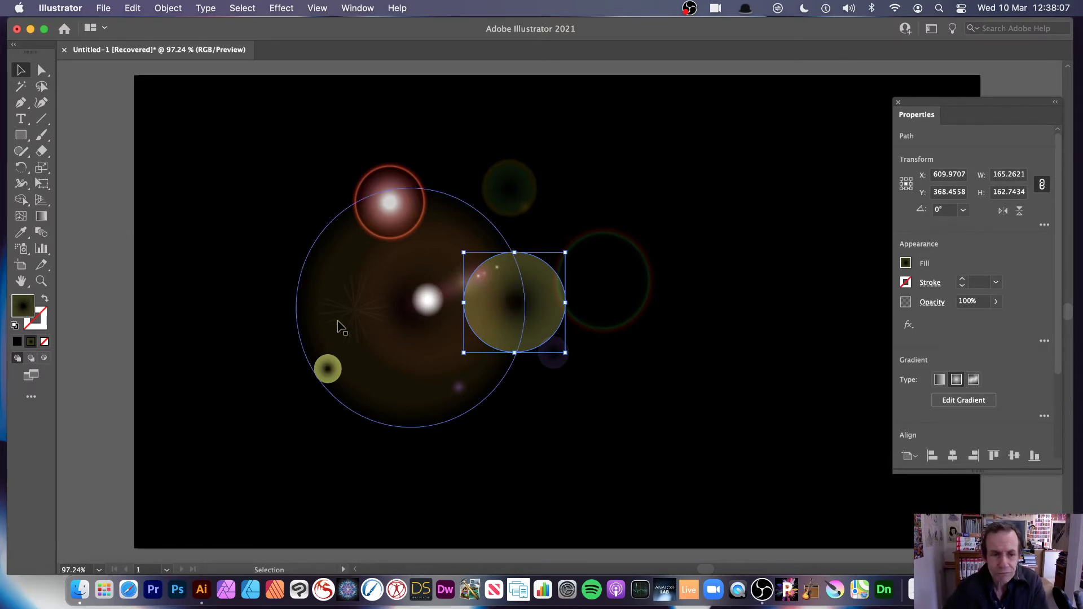
Move the ray burst up and left, enlarge it to about 449 by 410 px and reposition it over the big glow.
drag(353, 311, 295, 231)
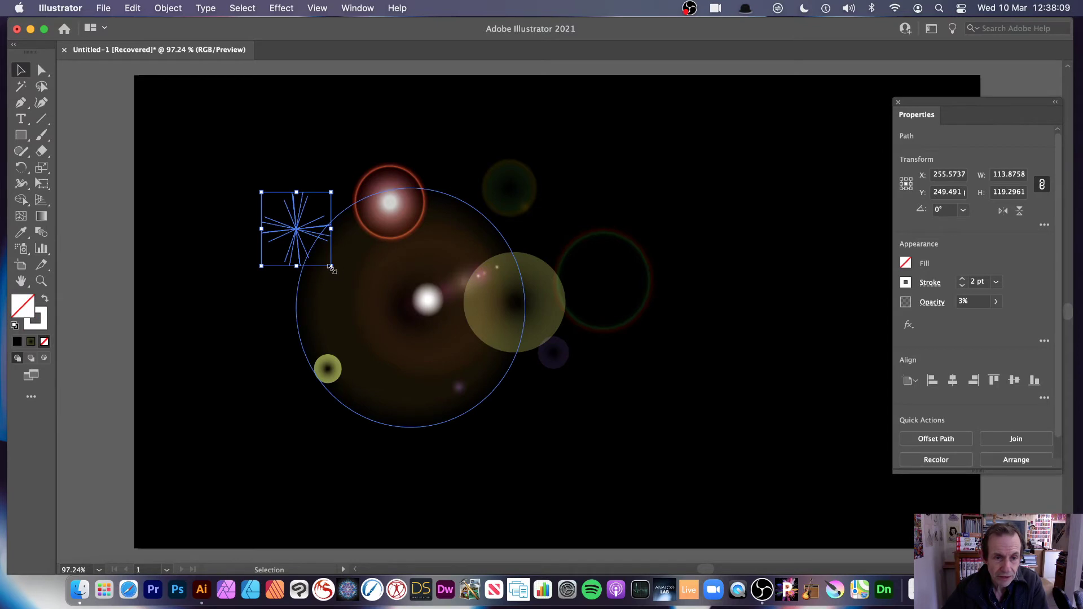
drag(332, 269, 536, 444)
drag(386, 315, 318, 285)
click(684, 192)
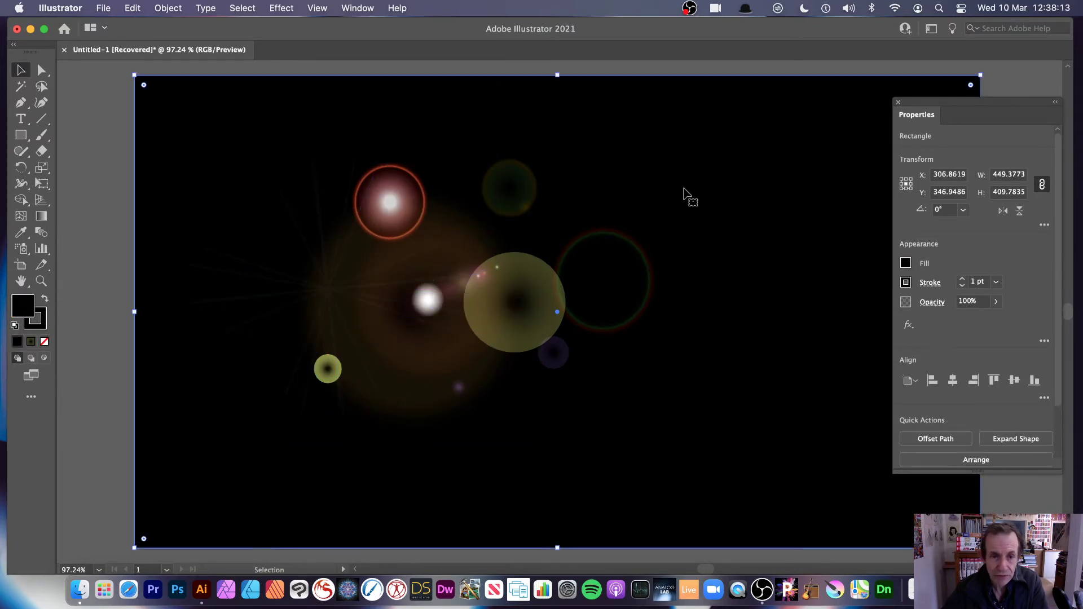
Undo the piece edits, the ungrouping, the expansion and the flare's earlier isolated scaling and moves.
super+click(532, 249)
super+click(532, 249)
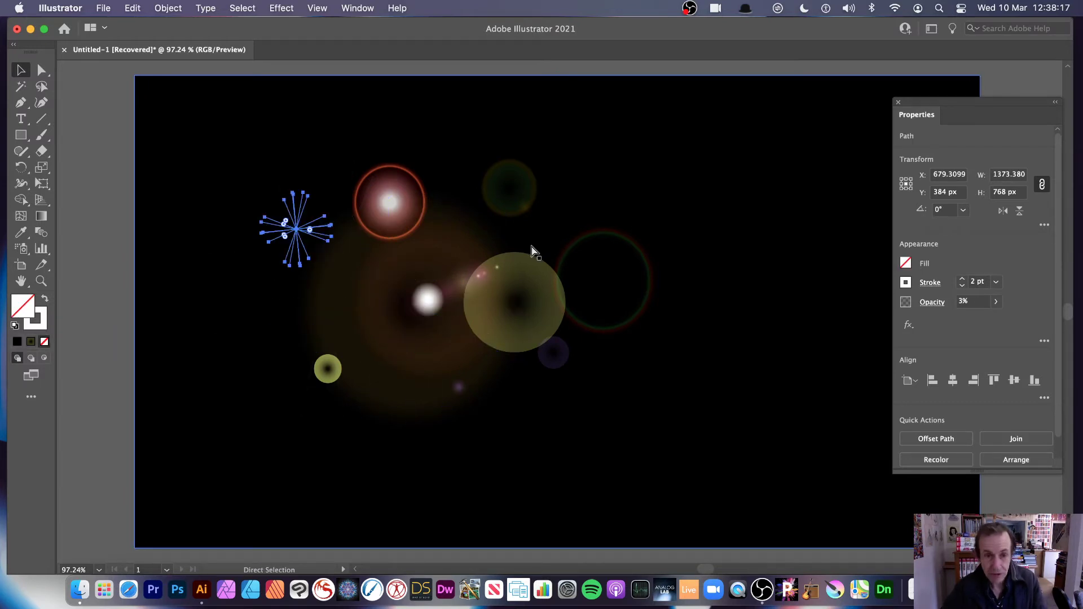
super+click(532, 248)
super+click(532, 249)
super+click(532, 248)
key(super+z)
key(super+z)
key(super+z)
key(super+z)
key(super+z)
key(super+z)
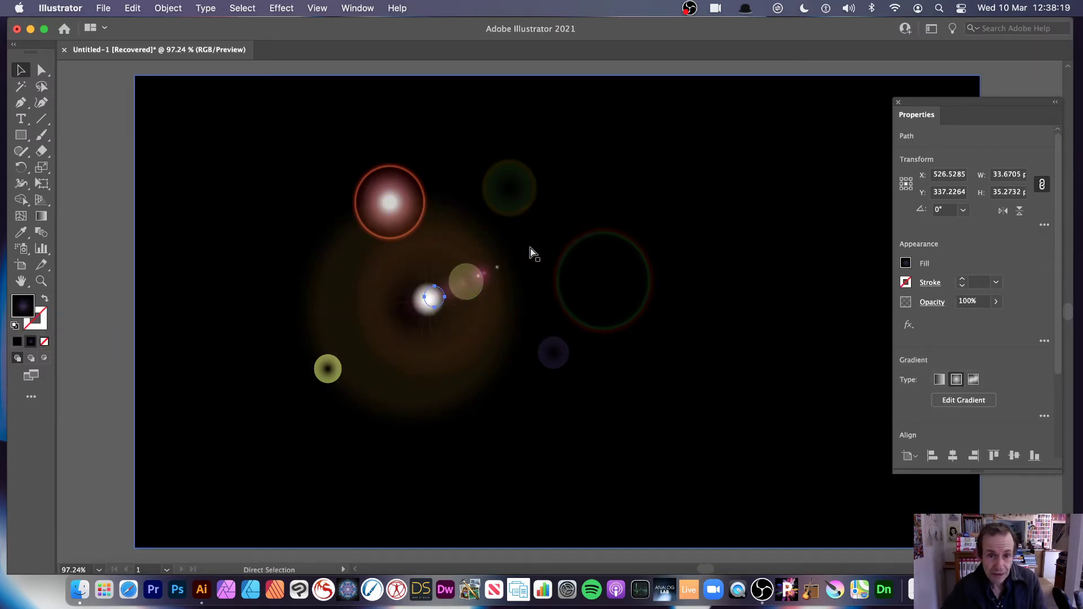
key(super+z)
key(super+z)
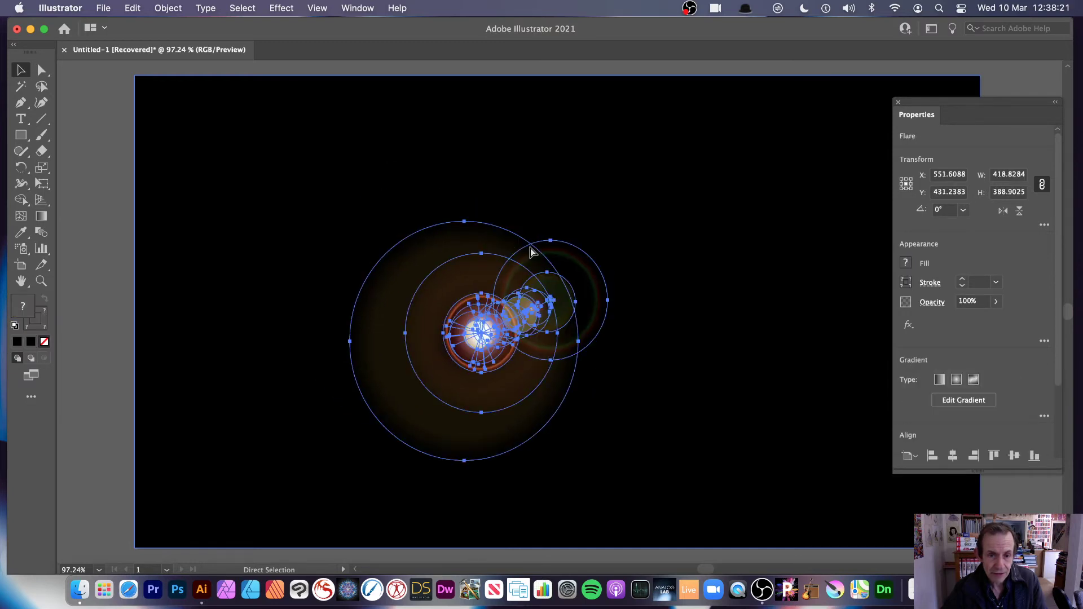
double_click(531, 249)
key(super+z)
key(super+z)
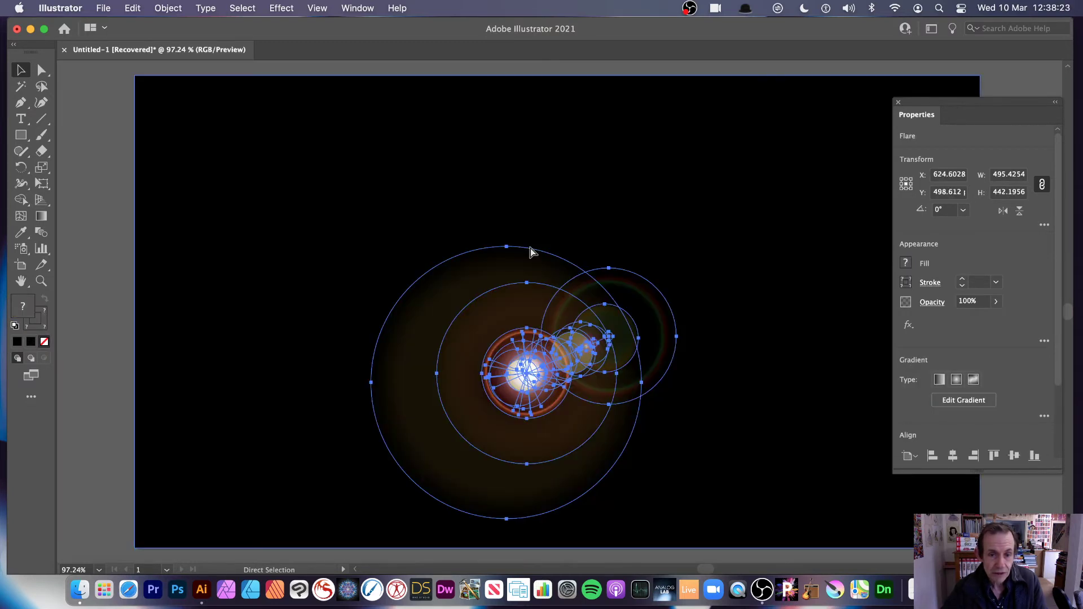
Move the flare up and left, and scale it down to about 366 by 315 px.
click(530, 251)
click(333, 181)
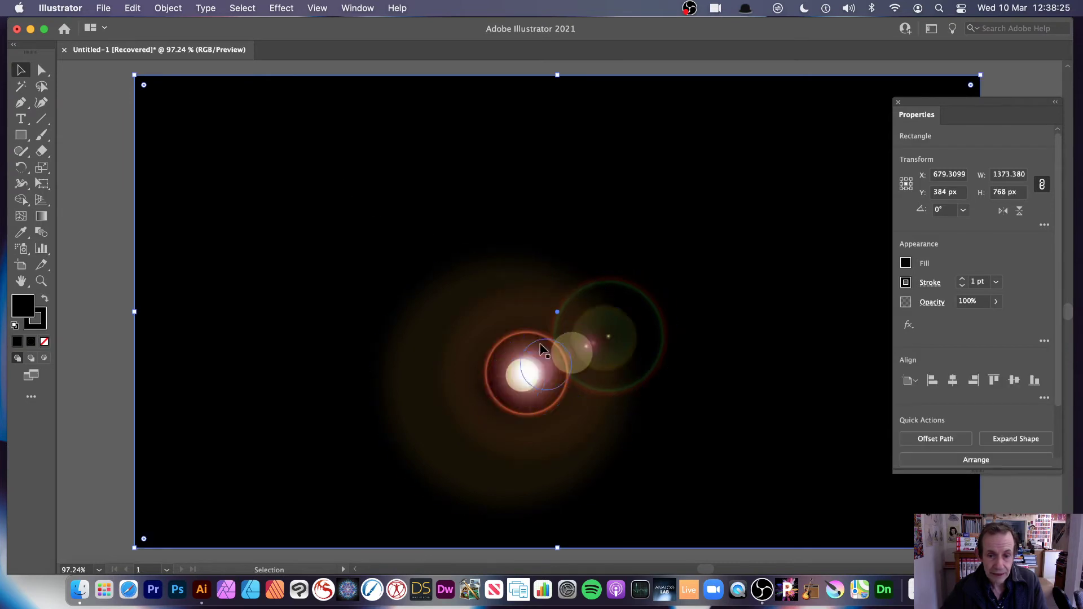
drag(526, 362, 484, 292)
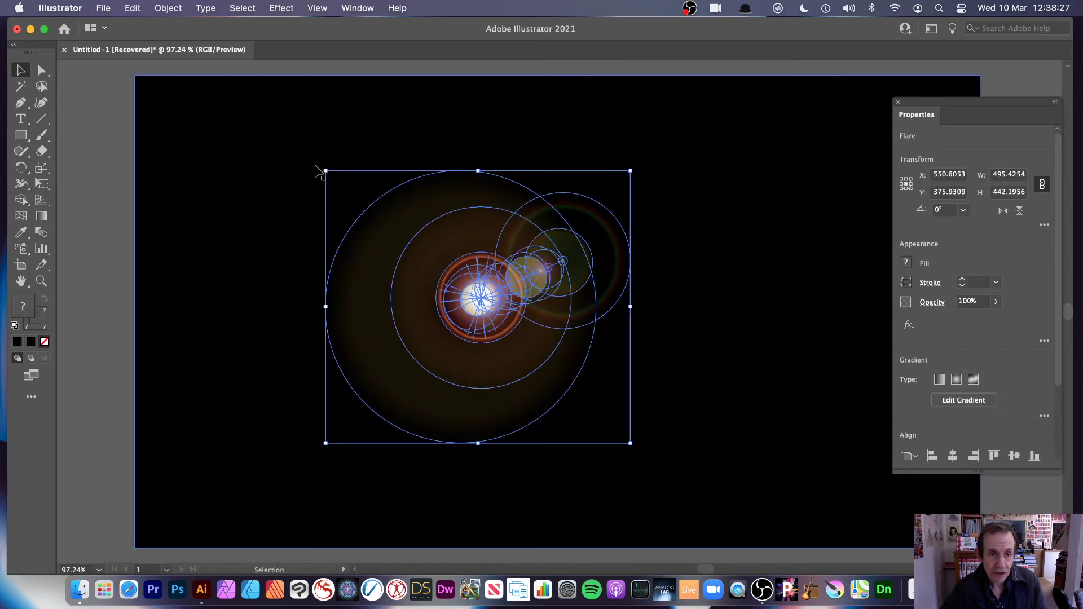
drag(324, 170, 404, 249)
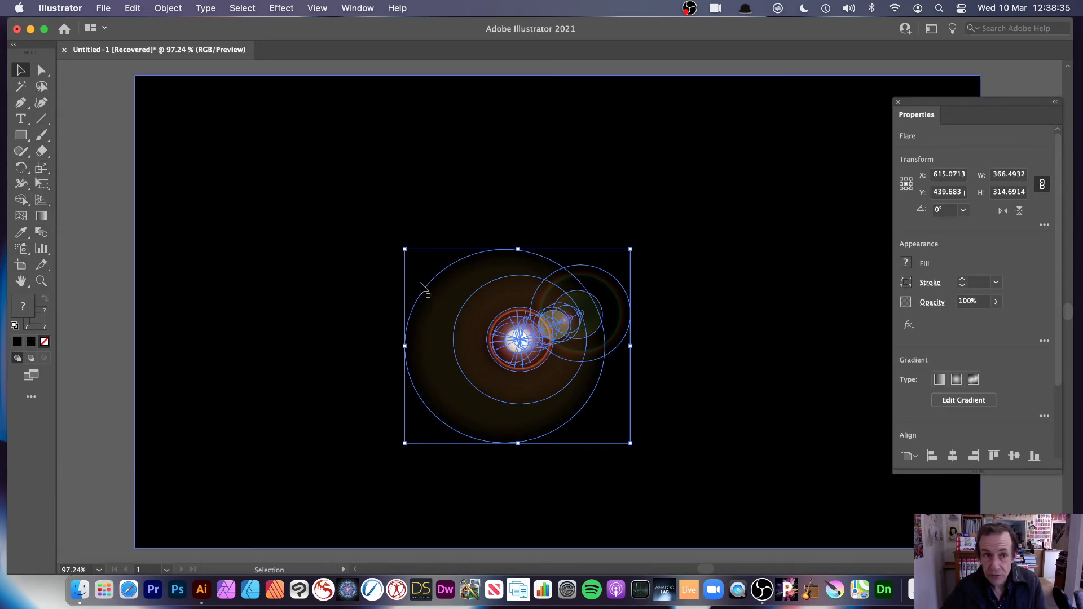
click(355, 7)
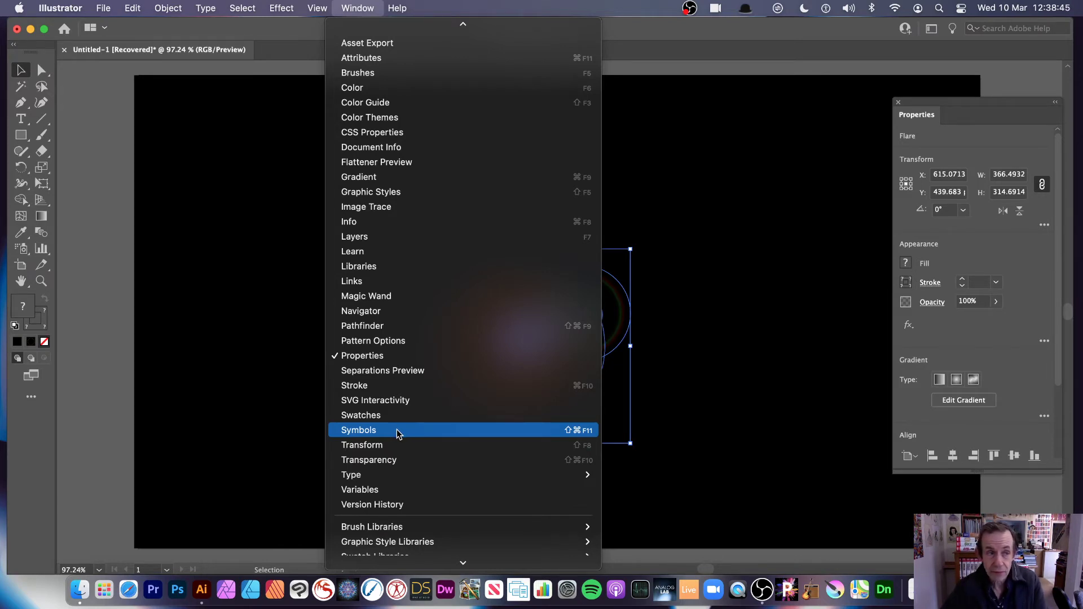
click(719, 365)
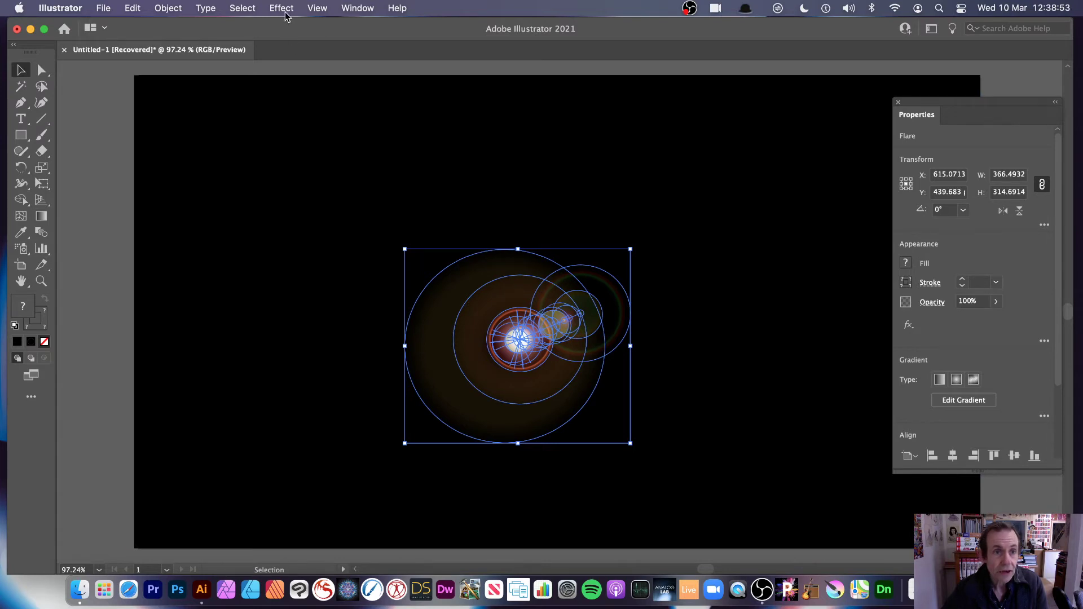
Make a pattern from the flare and enlarge the flare beyond its tile so it overlaps the neighbouring copies.
click(169, 8)
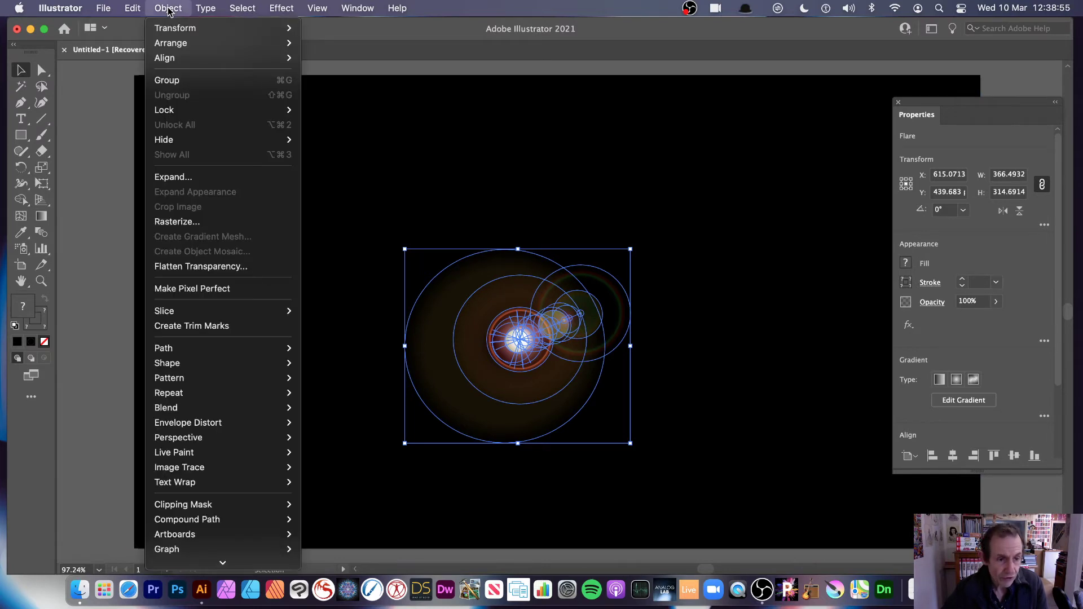
mouse_move(170, 378)
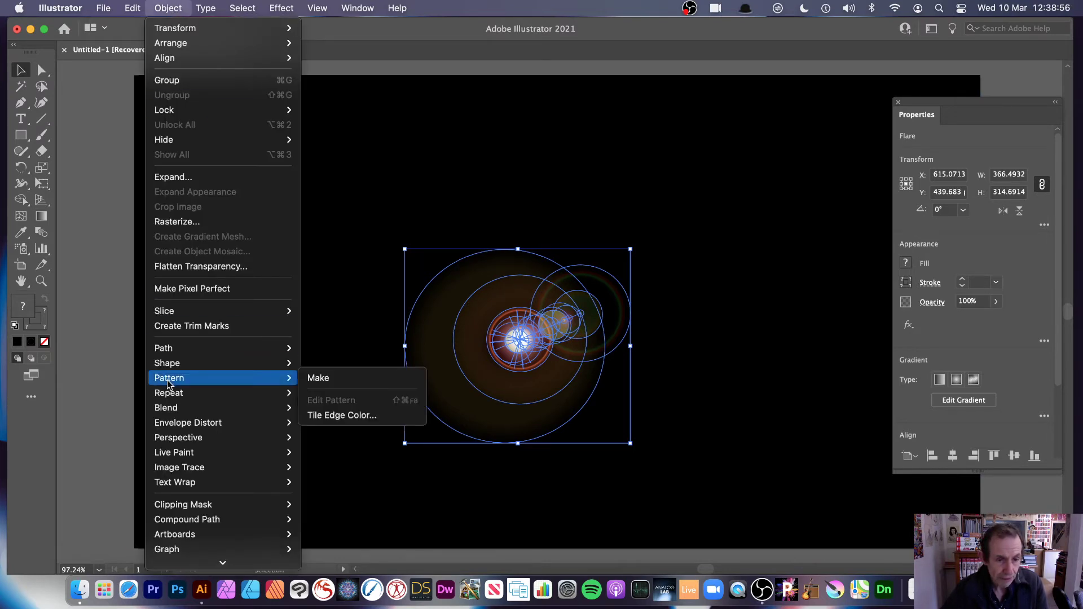
click(345, 378)
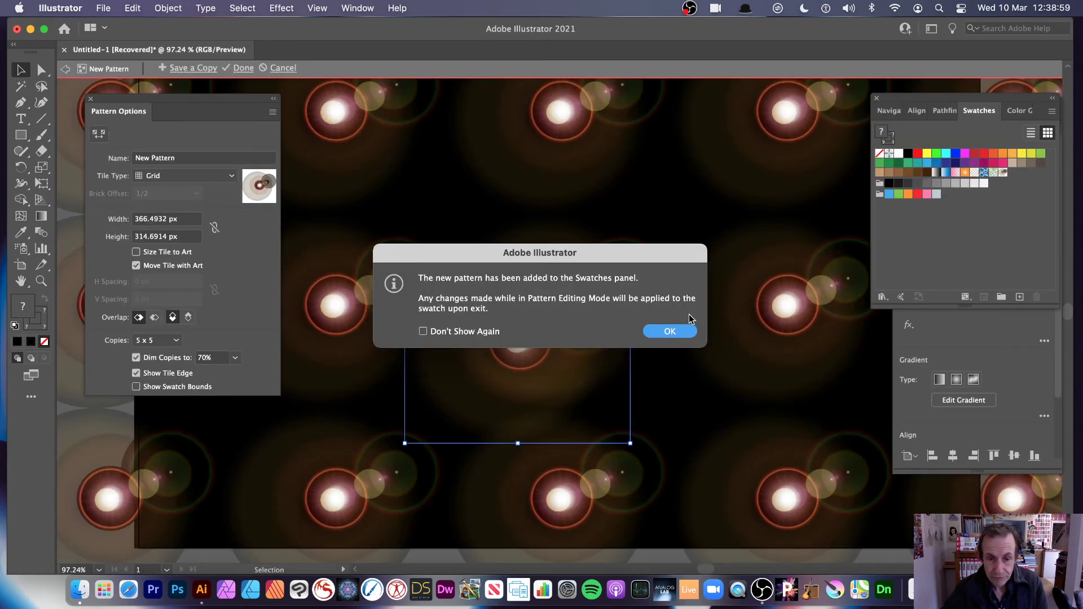
click(669, 331)
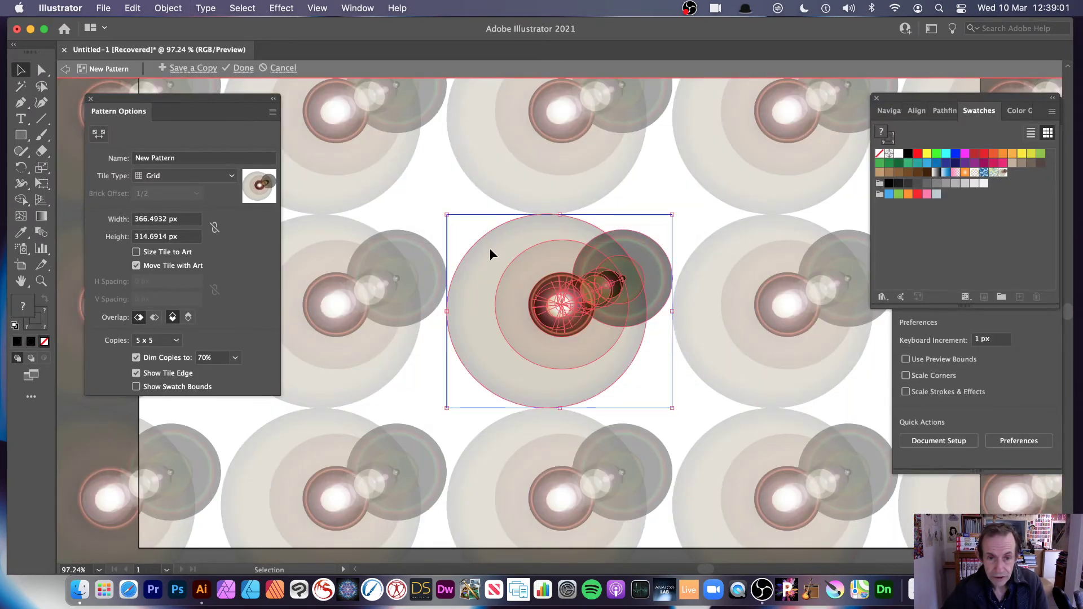
drag(447, 215, 340, 115)
drag(674, 409, 652, 386)
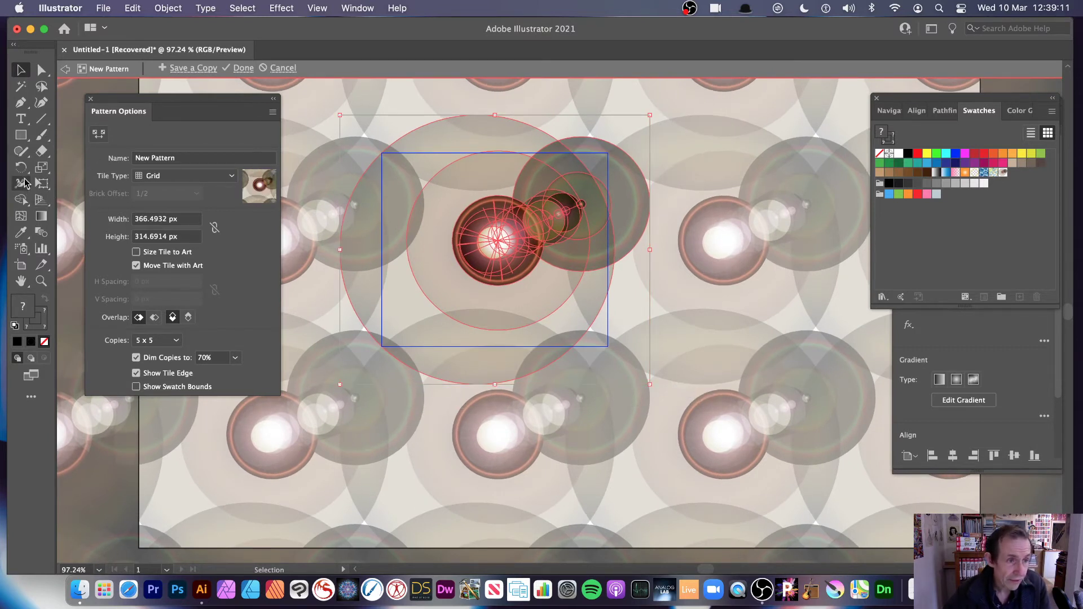
Try drawing a second, larger flare over the pattern tile with the Flare tool.
drag(22, 135, 76, 213)
drag(567, 311, 463, 273)
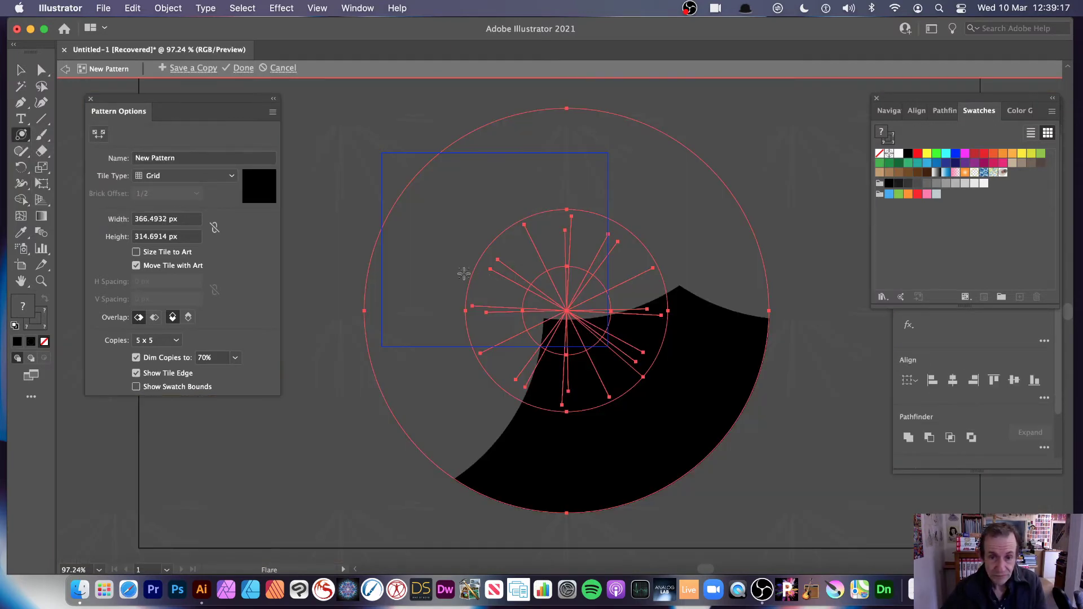
click(431, 260)
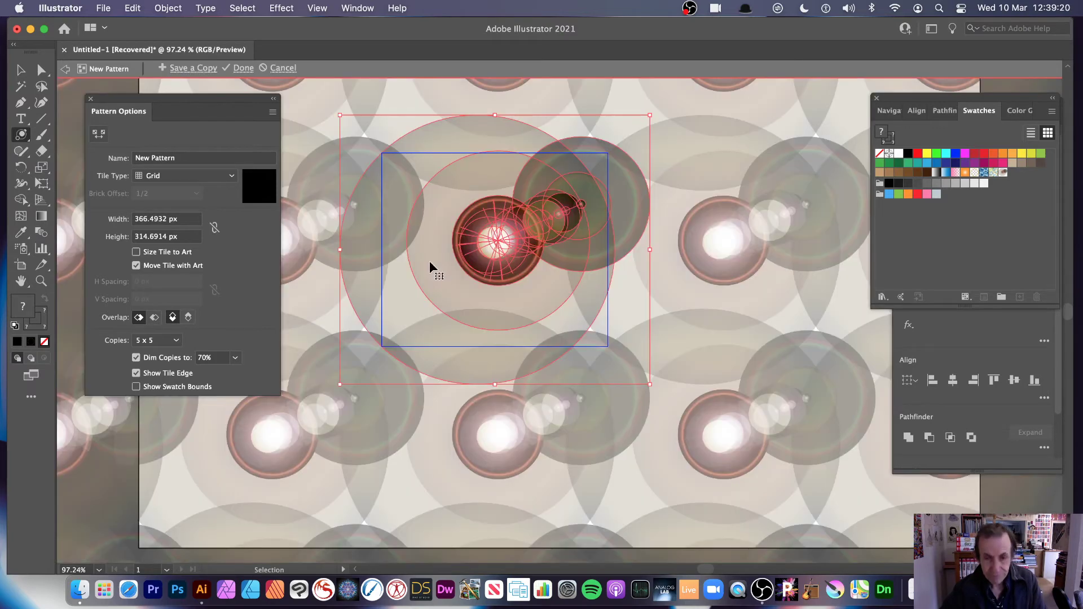
Shift the pattern's flare slightly left and down, save a copy of the pattern, and cancel pattern editing.
click(21, 70)
drag(471, 215, 454, 224)
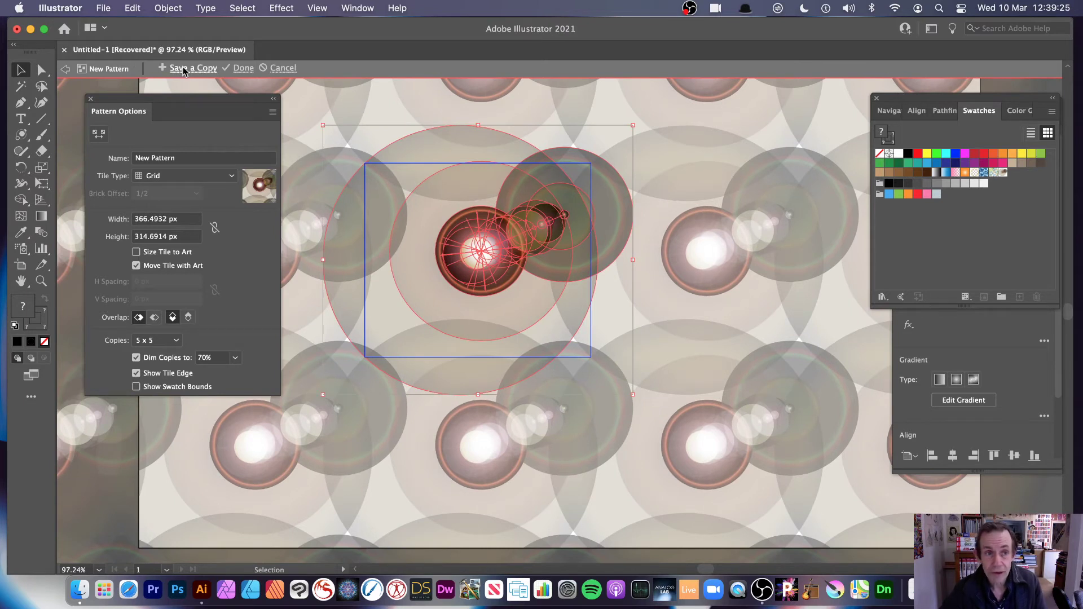
click(183, 71)
click(614, 330)
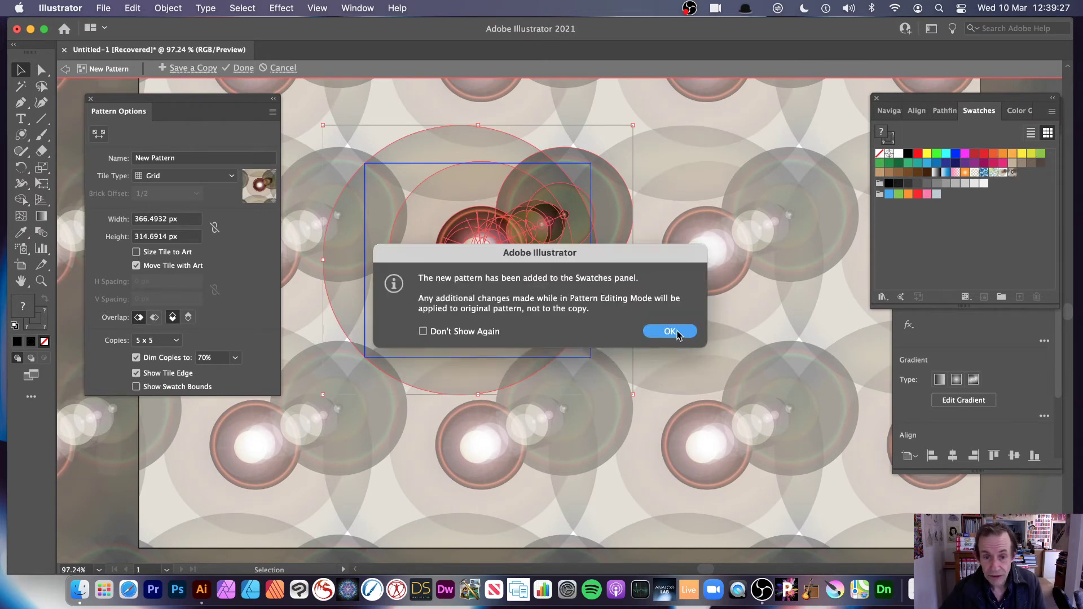
click(670, 331)
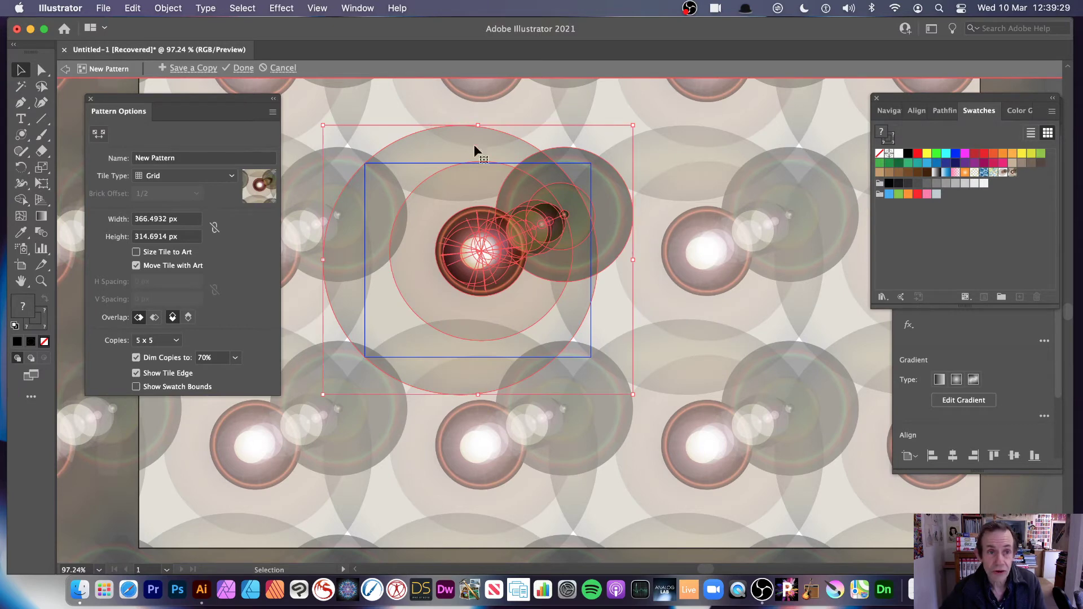
click(283, 68)
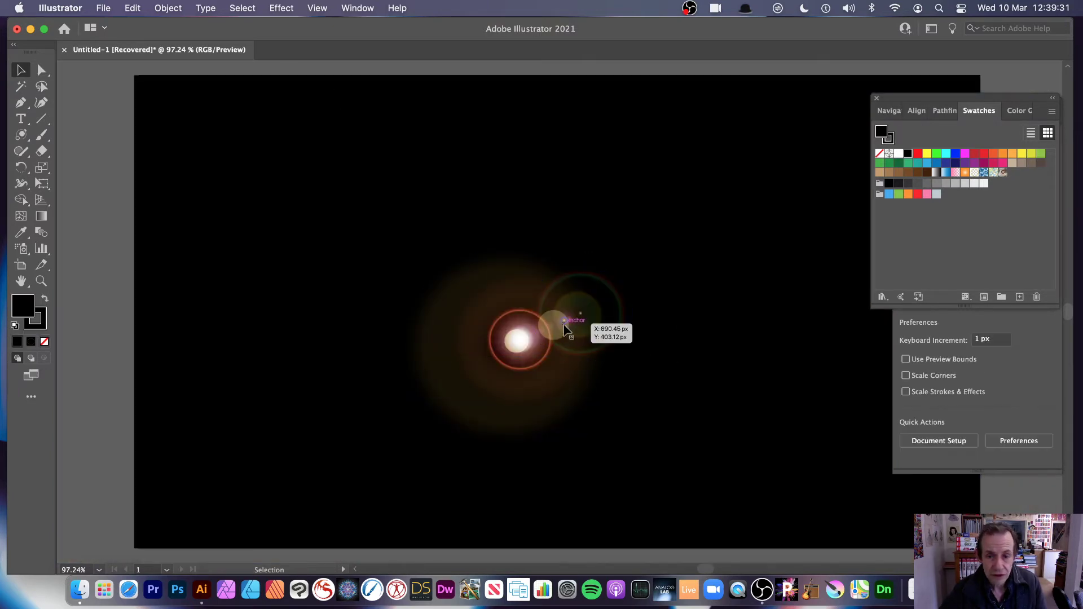
Move the flare slightly up and left and expand its object, fill and stroke, with gradients specified as 255 objects.
drag(526, 310, 502, 294)
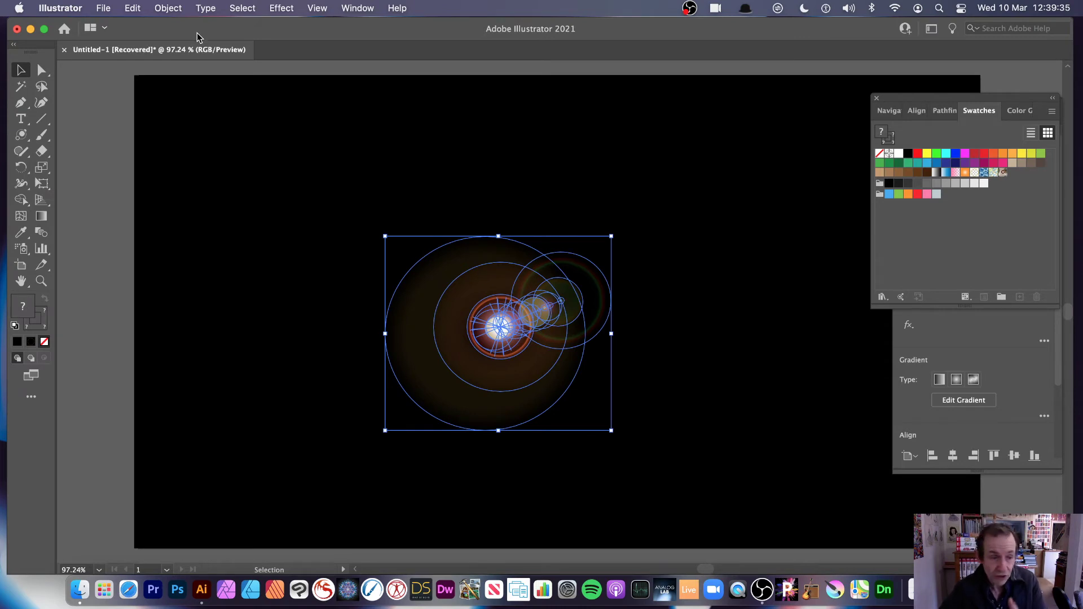
click(167, 9)
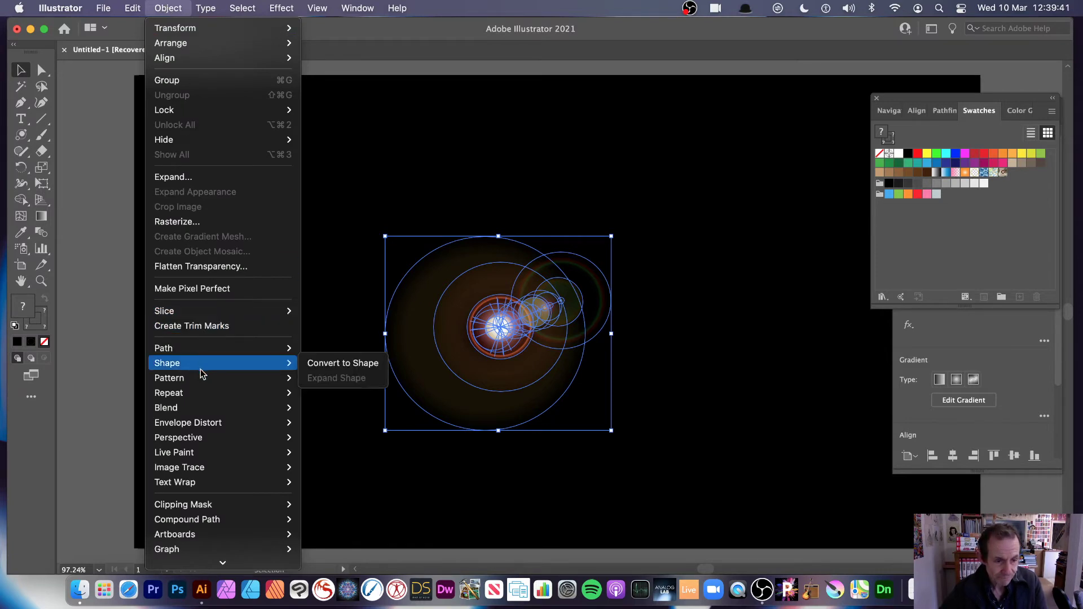
mouse_move(201, 382)
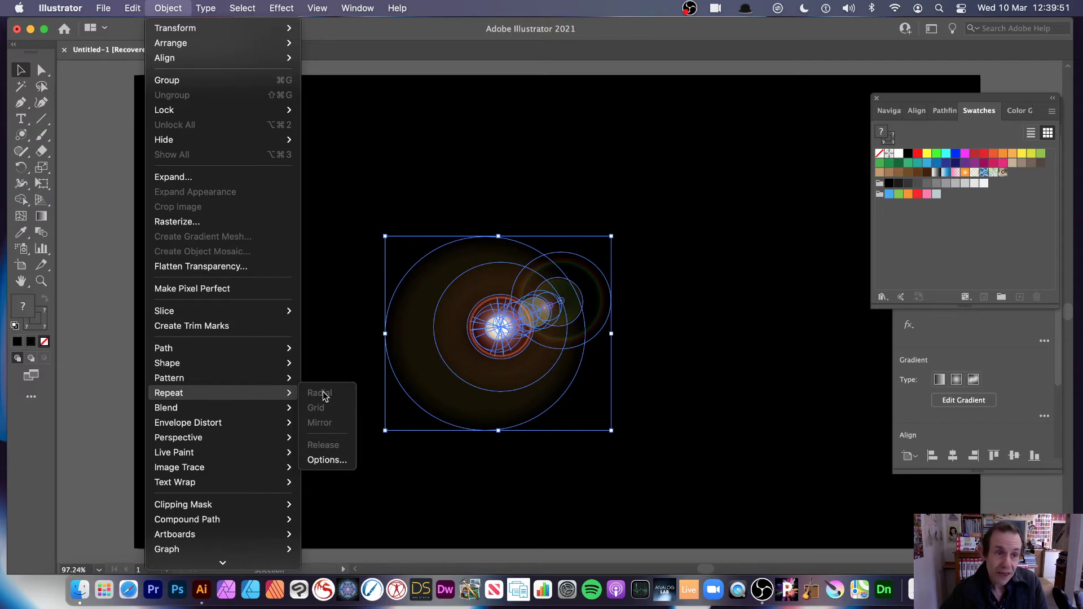
click(175, 177)
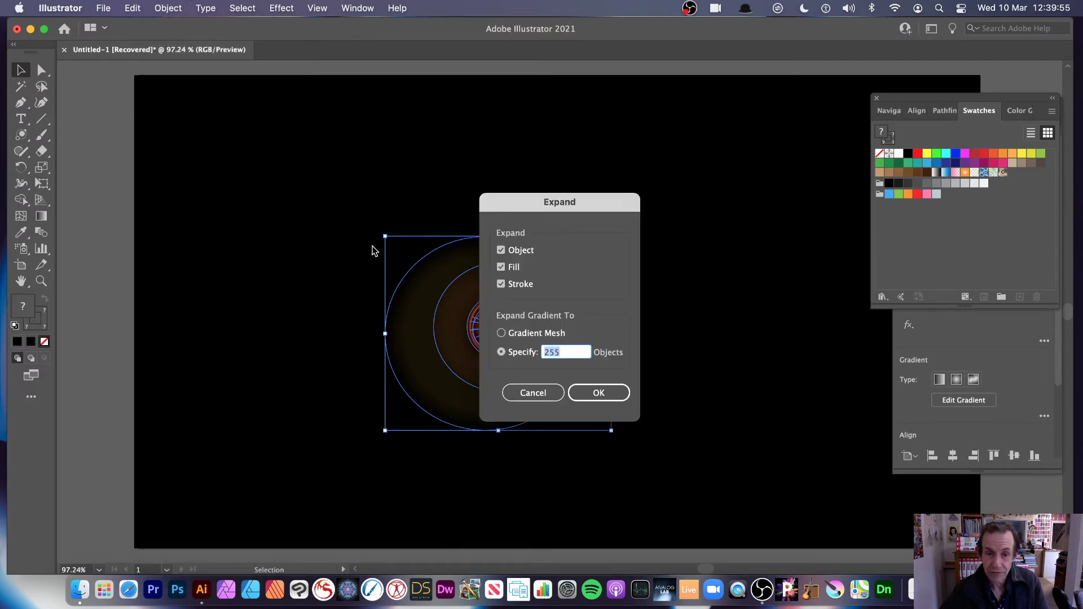
click(599, 393)
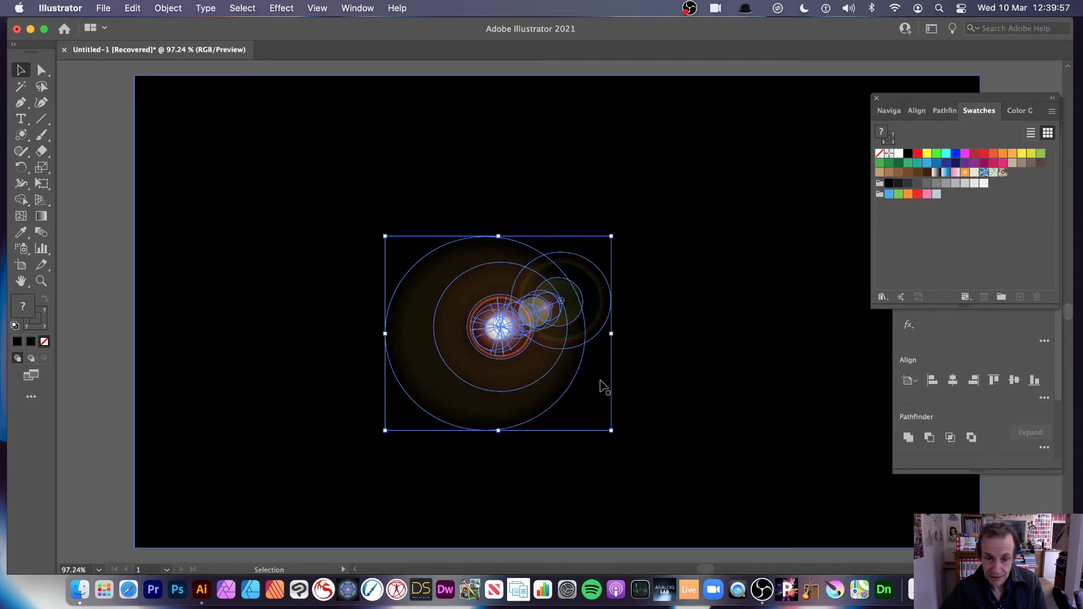
Rotate the expanded flare until its trail of small rings points straight up, and move it into the artboard's upper middle.
click(368, 203)
mouse_move(495, 304)
mouse_down()
mouse_move(564, 316)
mouse_move(511, 313)
mouse_move(474, 290)
mouse_move(483, 298)
mouse_up()
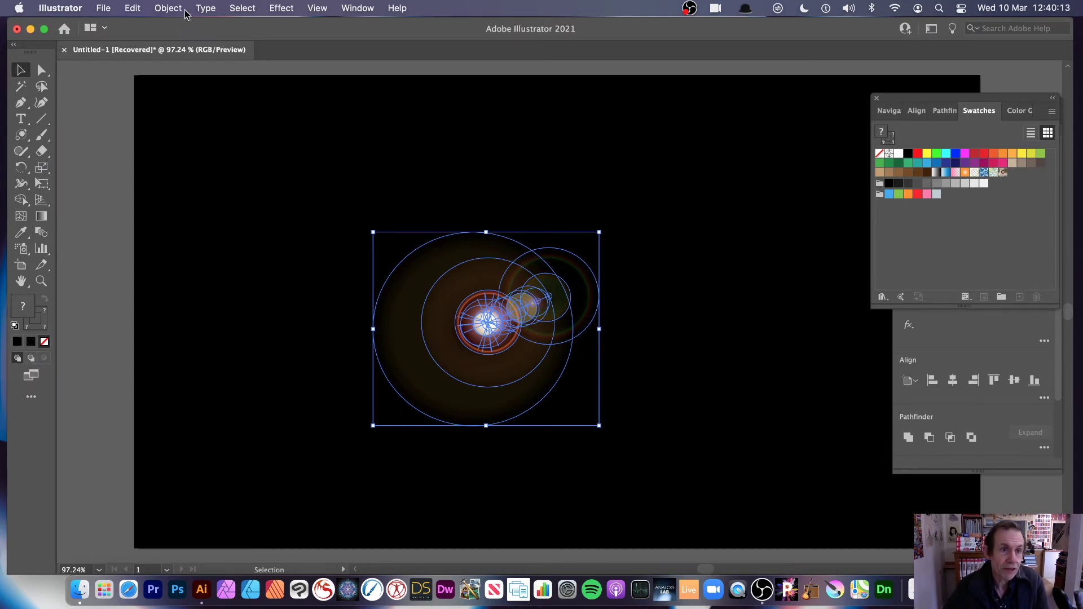
click(168, 8)
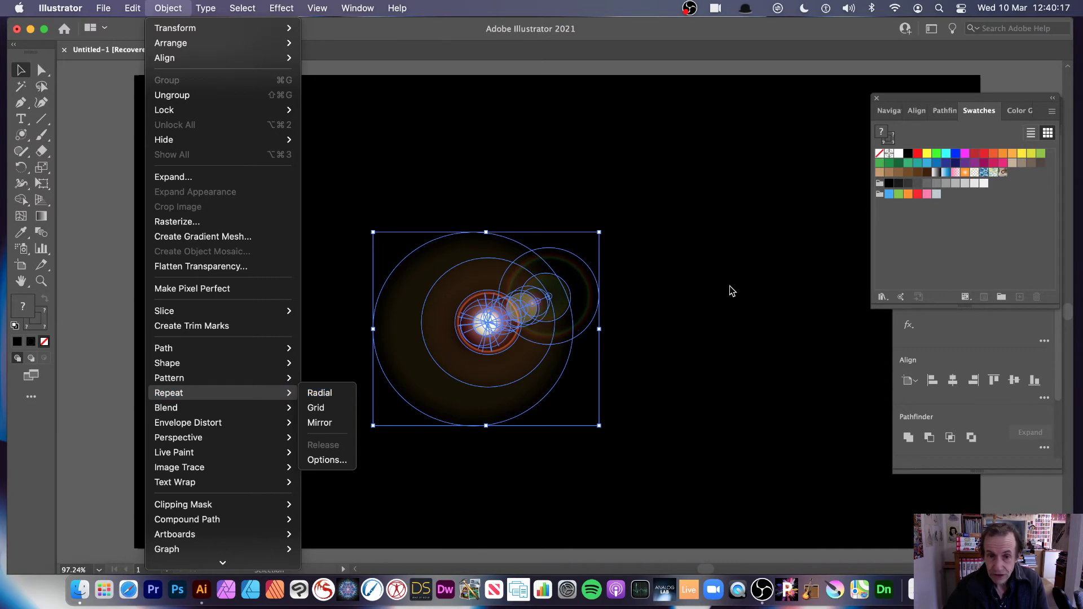
click(596, 228)
drag(603, 226, 438, 179)
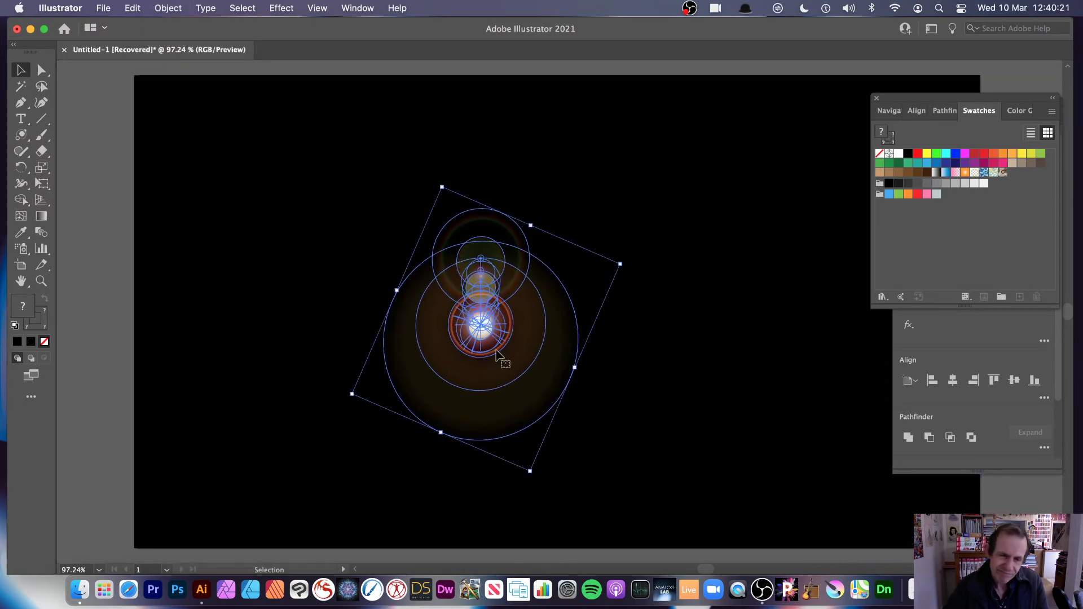
drag(483, 325, 489, 261)
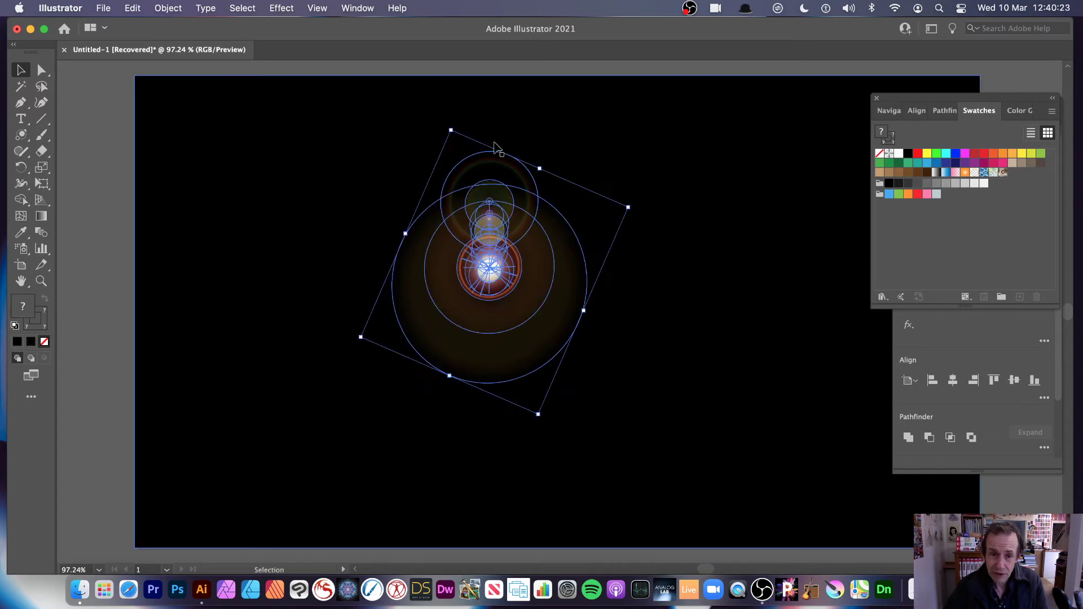
Apply a Radial repeat to the rotated flare and centre the resulting circle of flares on the artboard.
click(168, 9)
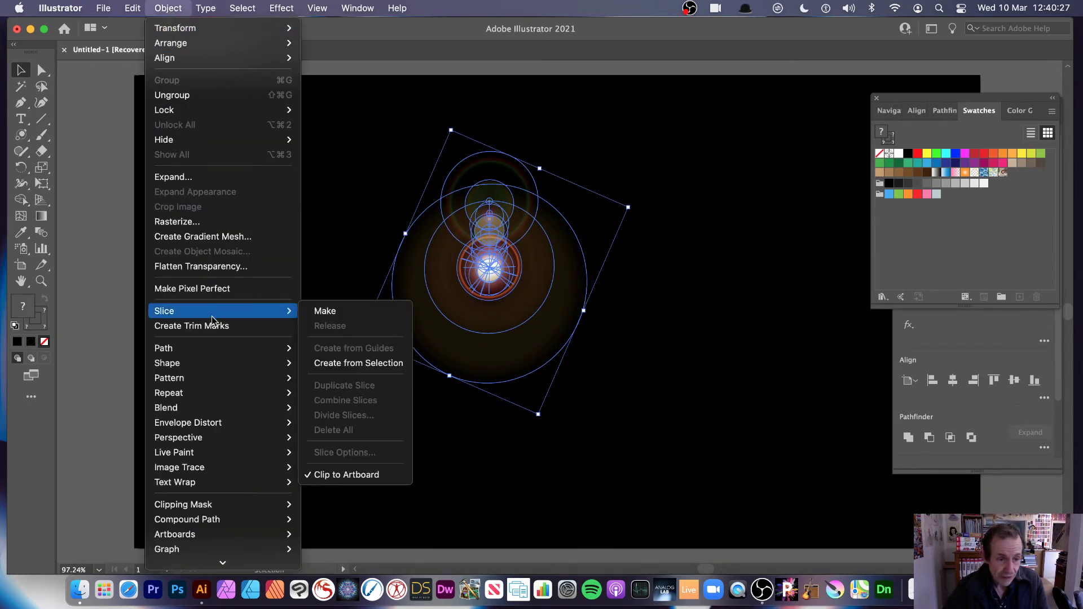
mouse_move(203, 397)
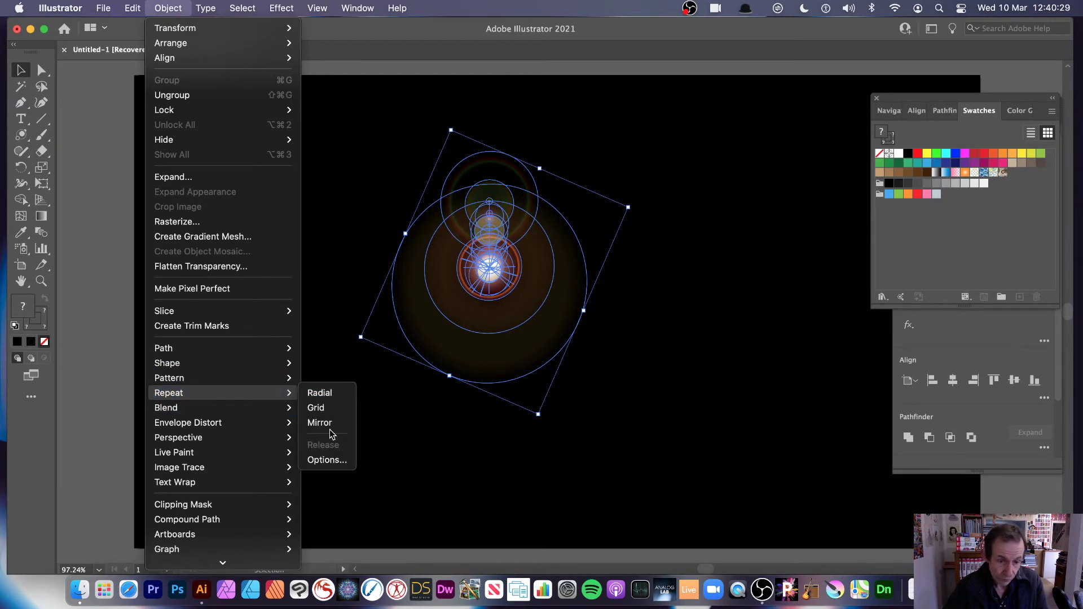
click(319, 393)
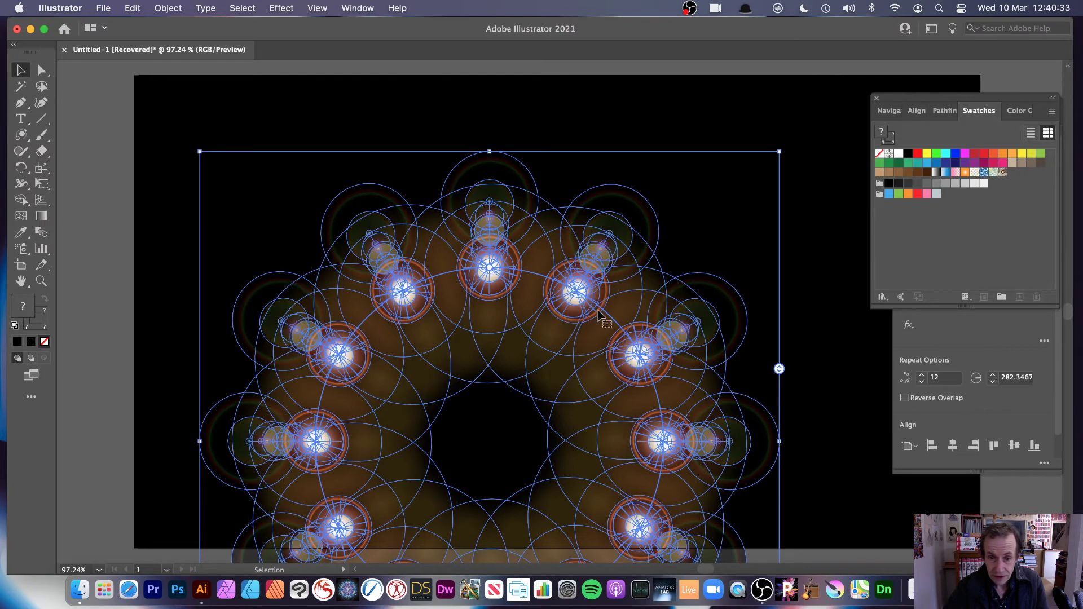
drag(564, 305, 610, 163)
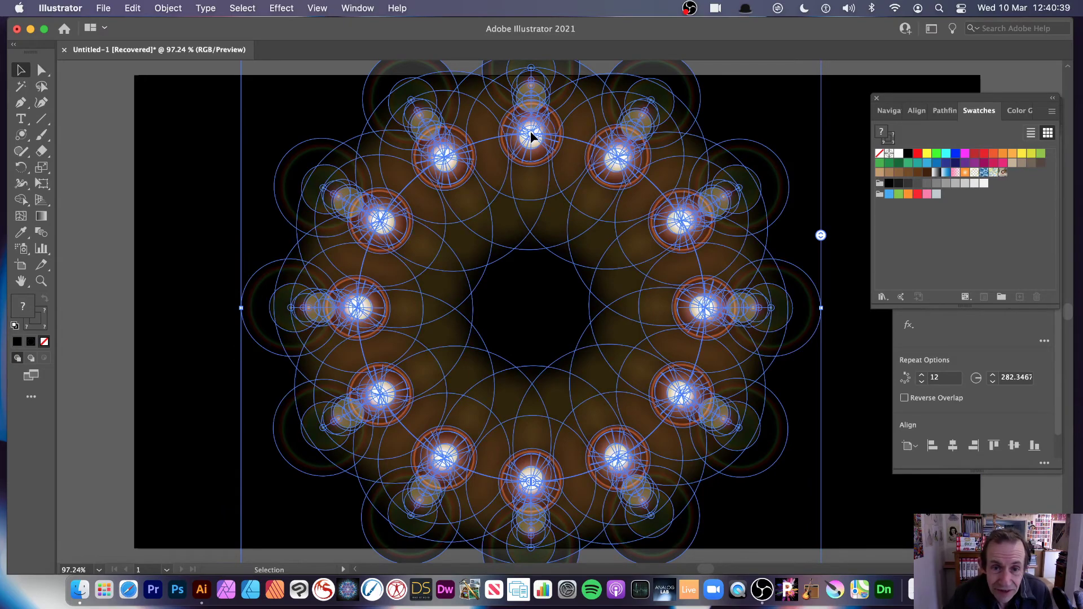
Reduce the radial repeat's radius to about 127.6 px and its instances to 5, and shift it up and left.
drag(531, 135, 248, 239)
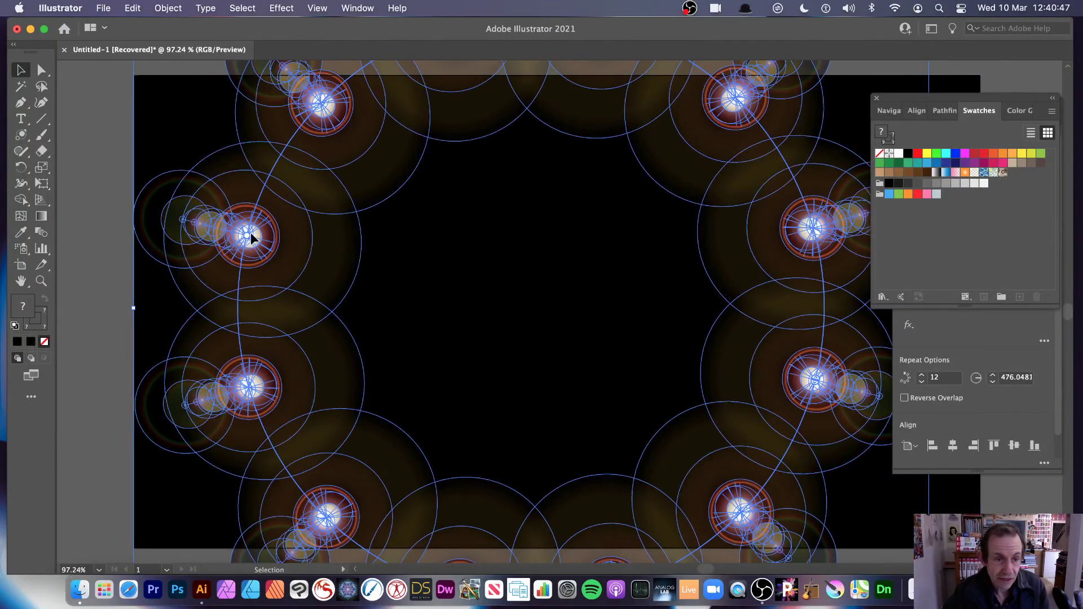
drag(248, 233, 452, 312)
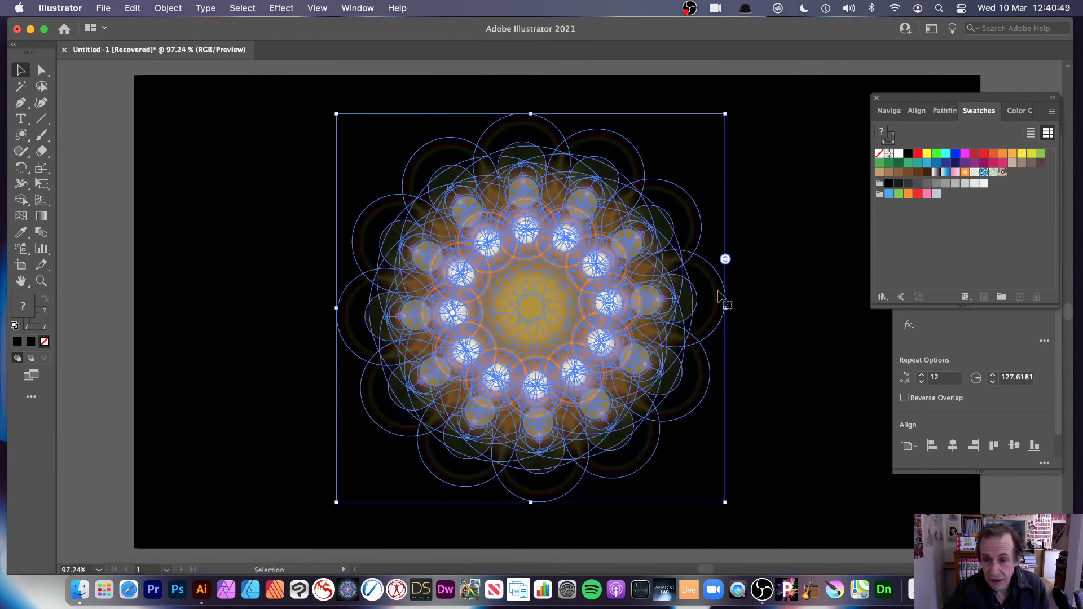
drag(725, 259, 747, 319)
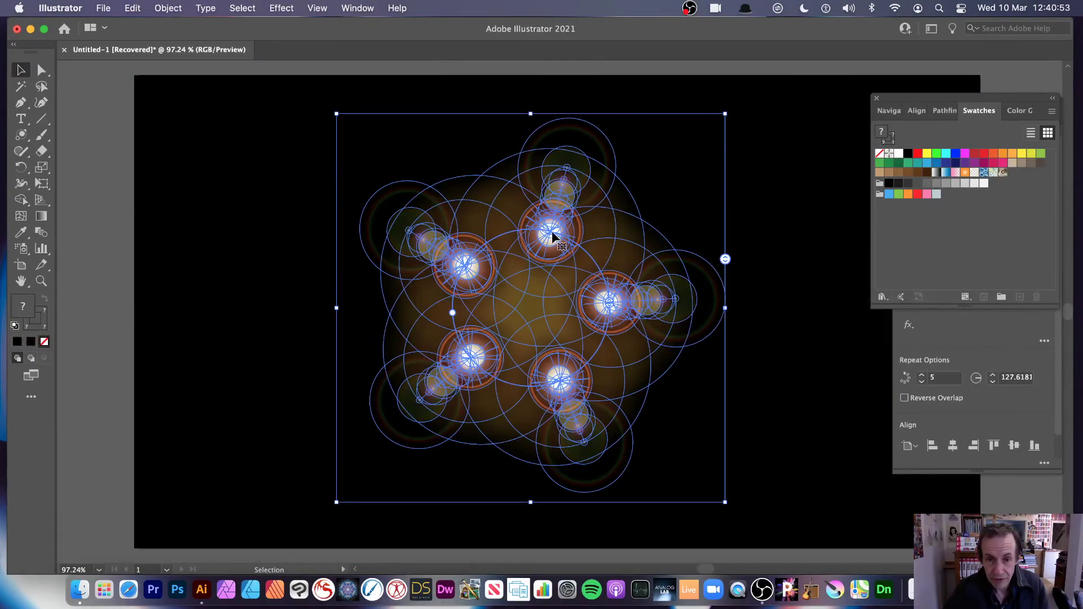
drag(547, 231, 493, 207)
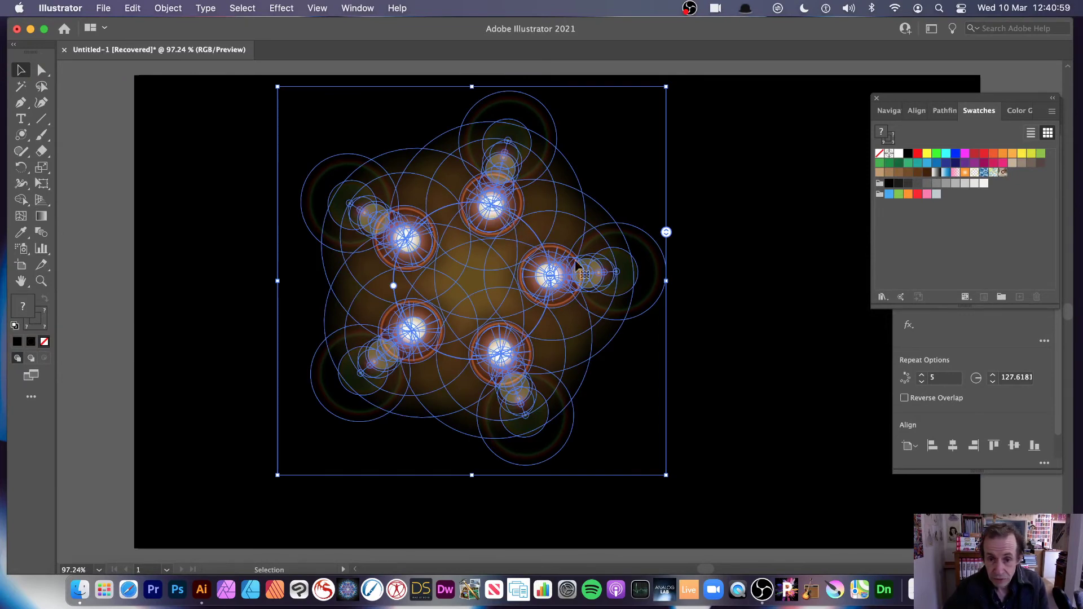
Isolate the flare group inside the radial repeat and move its large outer ring up and to the right.
double_click(567, 276)
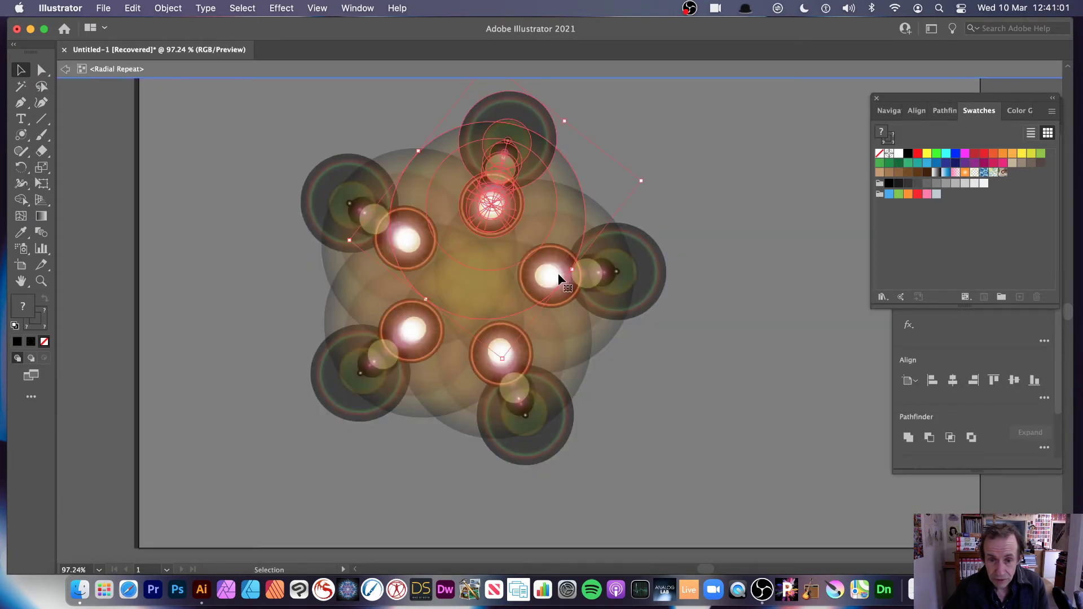
double_click(558, 276)
click(511, 168)
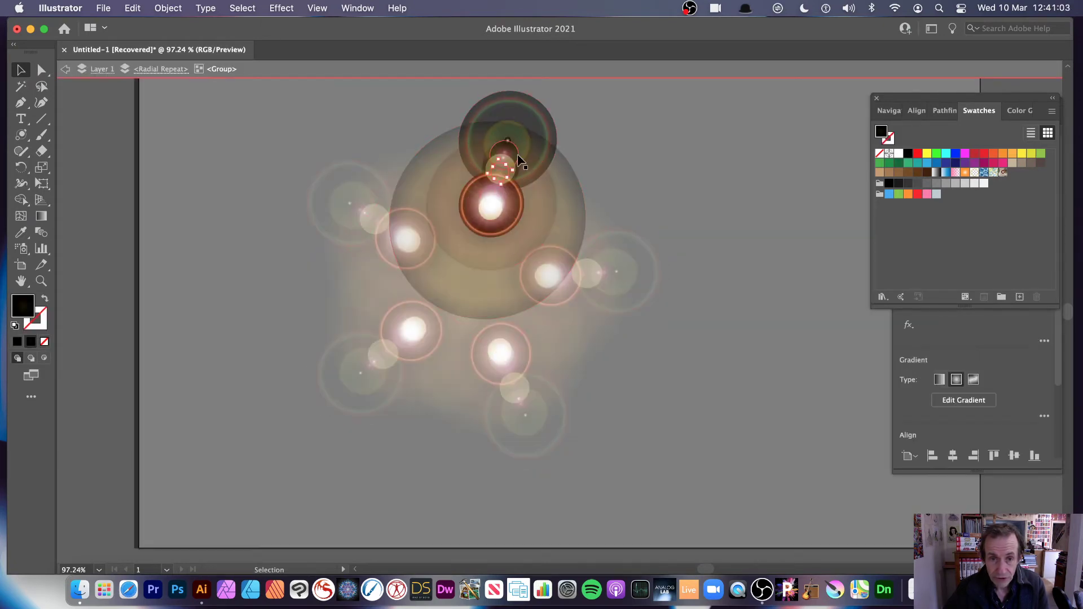
click(548, 135)
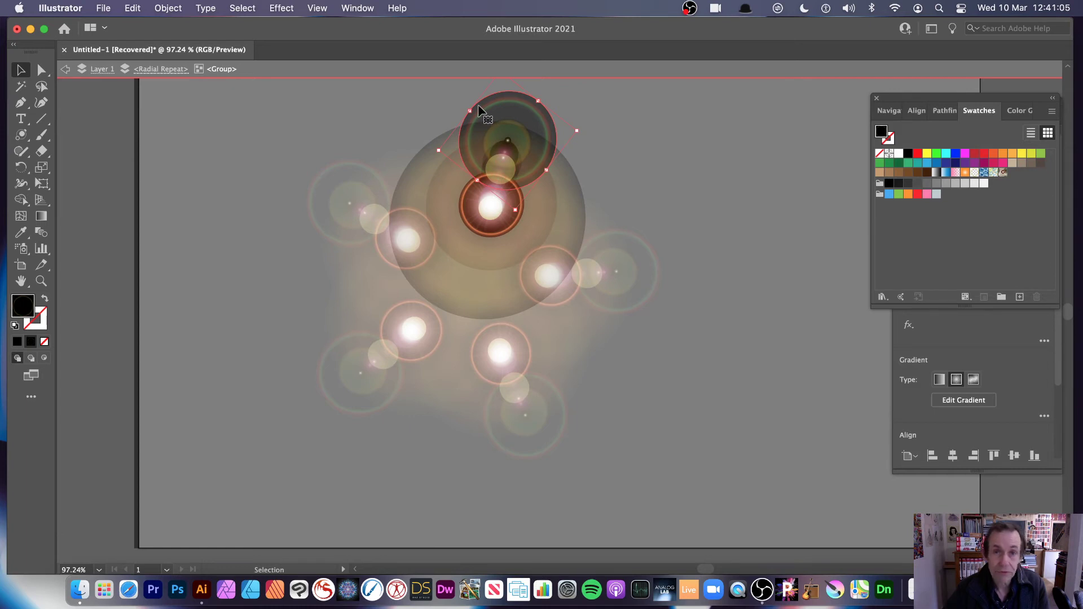
drag(517, 124, 559, 113)
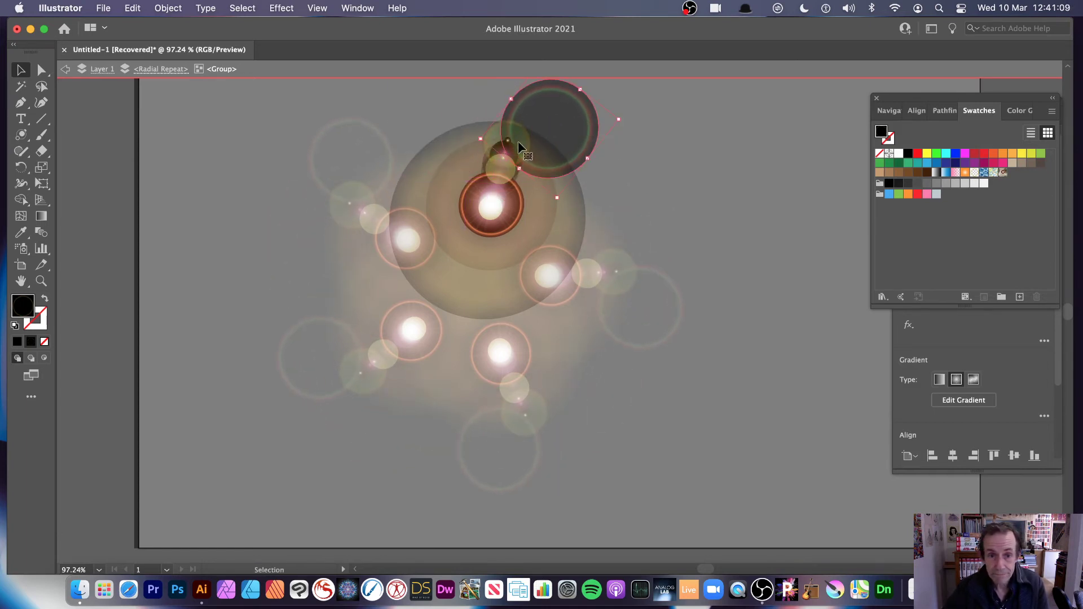
Scatter the isolated flare's small circles, rays and red glowing ring to new positions around its centre.
drag(501, 169, 439, 142)
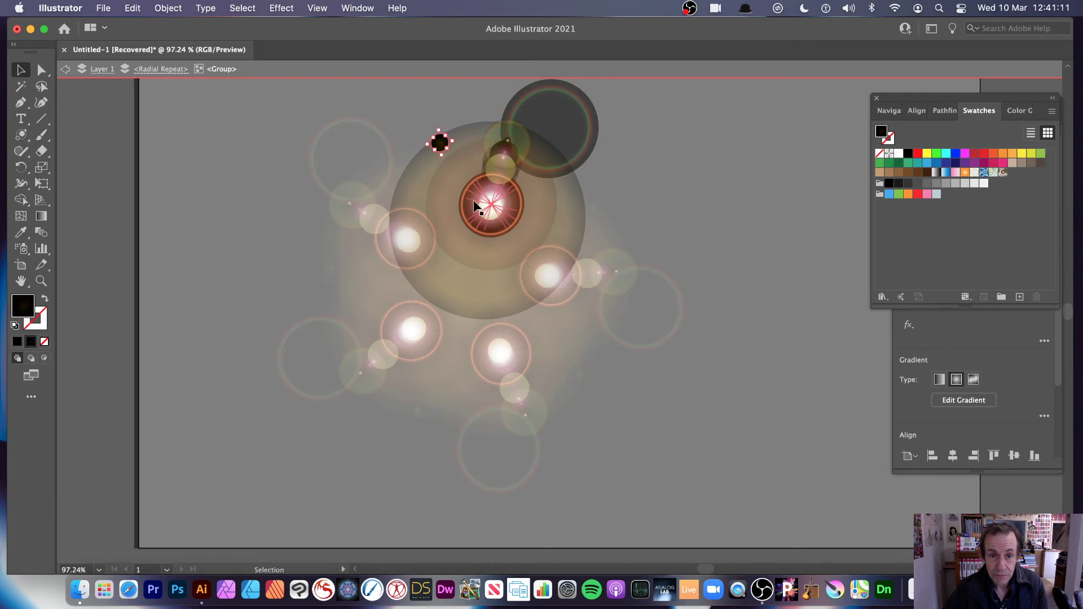
drag(474, 206, 439, 180)
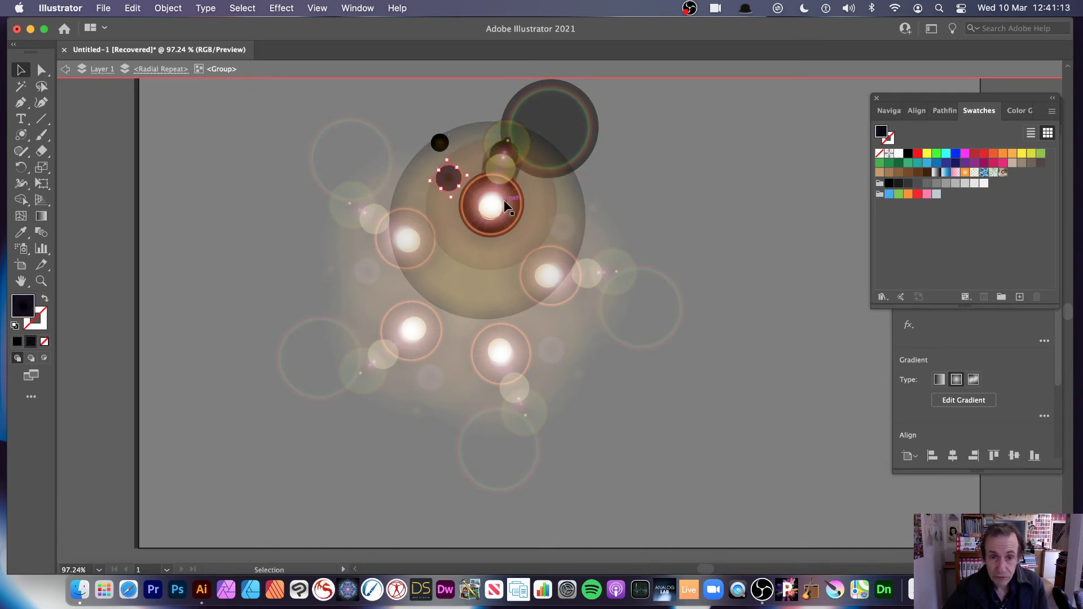
drag(491, 209, 490, 231)
drag(480, 182, 452, 213)
mouse_move(451, 172)
mouse_down()
mouse_move(515, 153)
mouse_move(451, 156)
mouse_up()
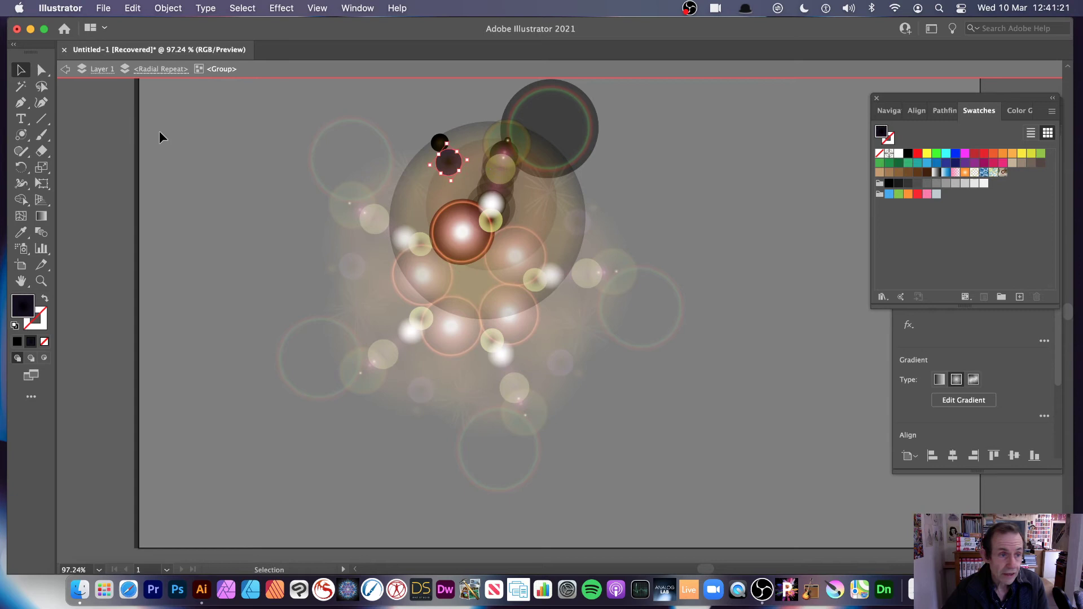
Exit isolation mode back to the full artboard and return to the Selection tool.
click(23, 136)
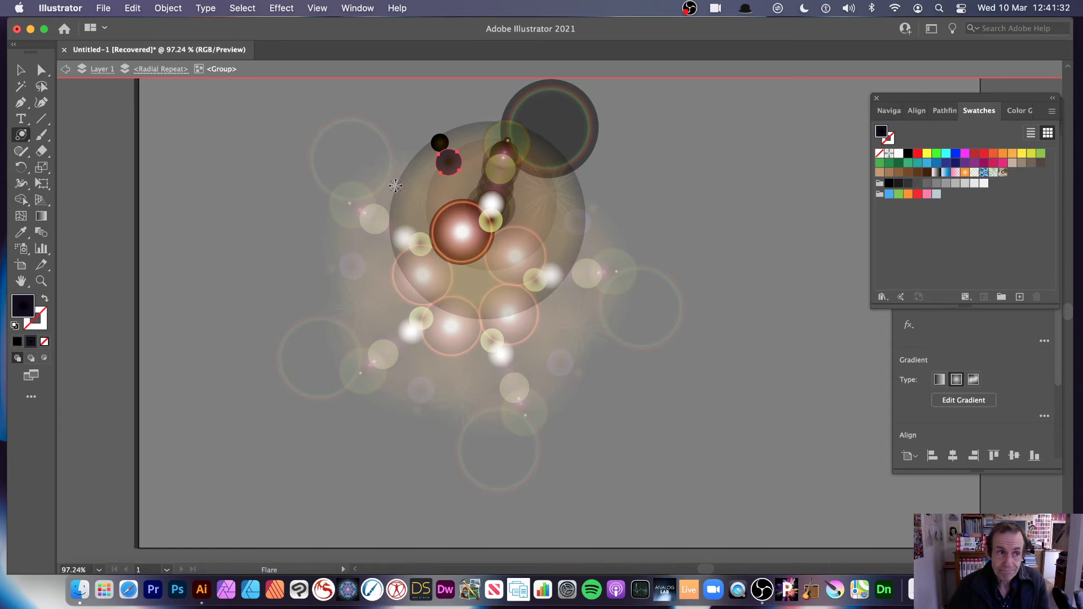
click(65, 69)
click(65, 68)
click(66, 72)
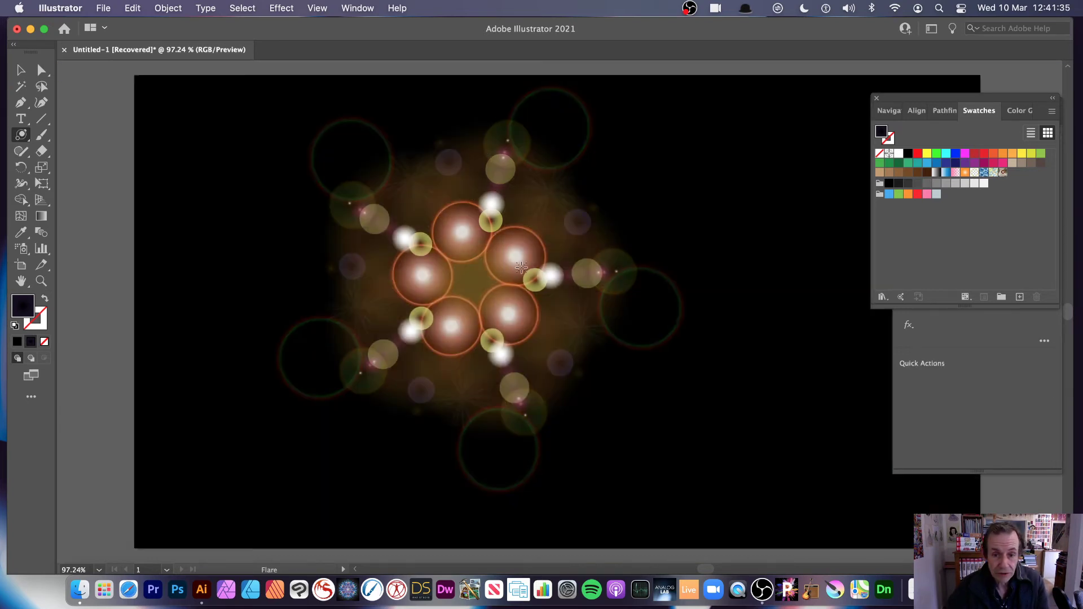
key(v)
Move the edited radial repeat slightly right and down, and spread overlapping duplicates of it across the artboard.
click(559, 261)
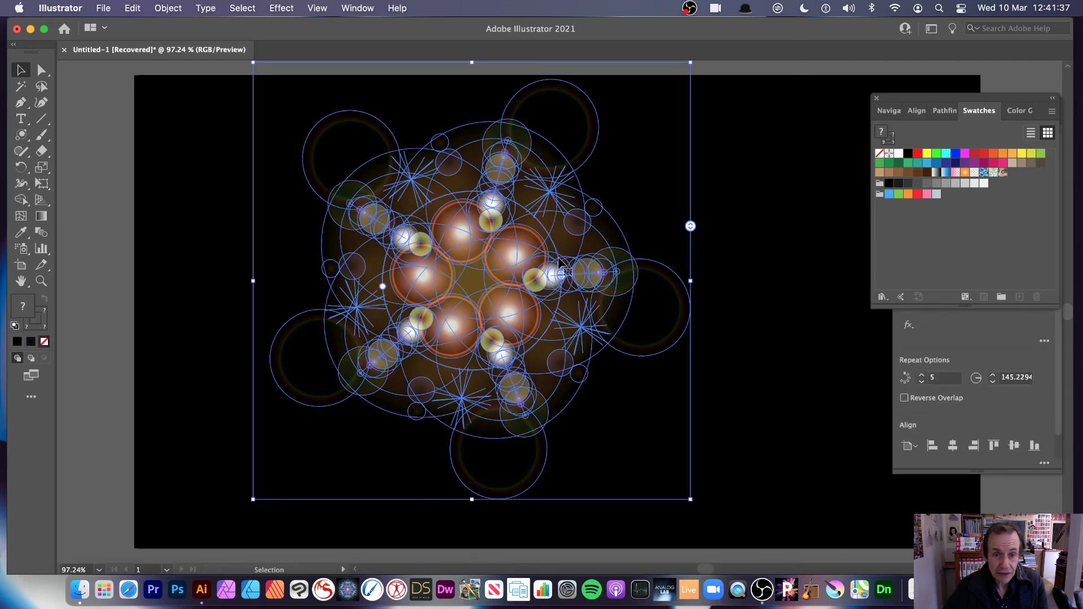
drag(560, 264, 570, 286)
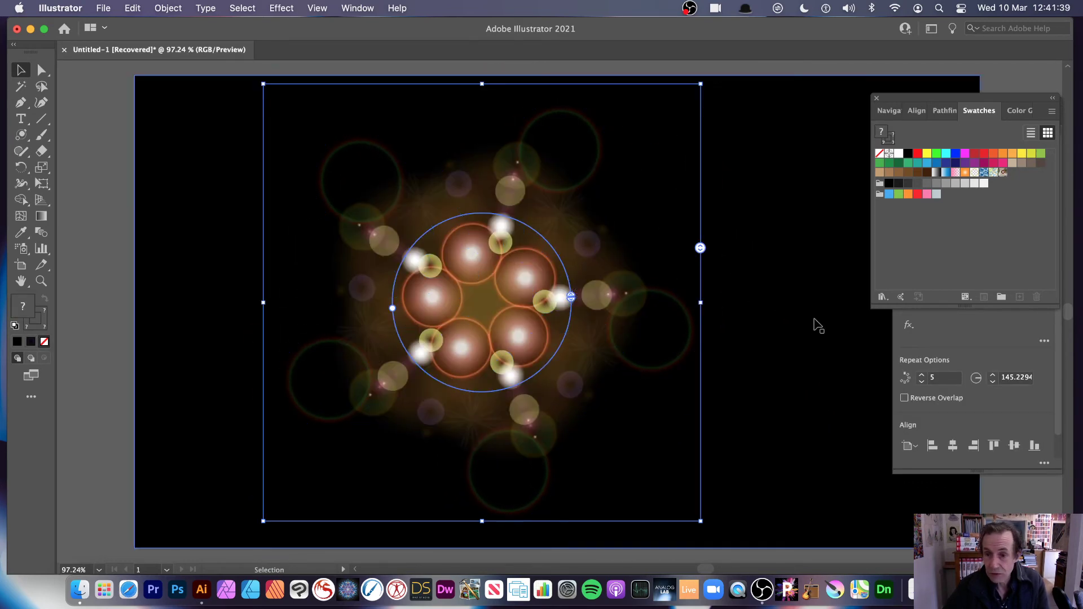
drag(508, 306, 871, 285)
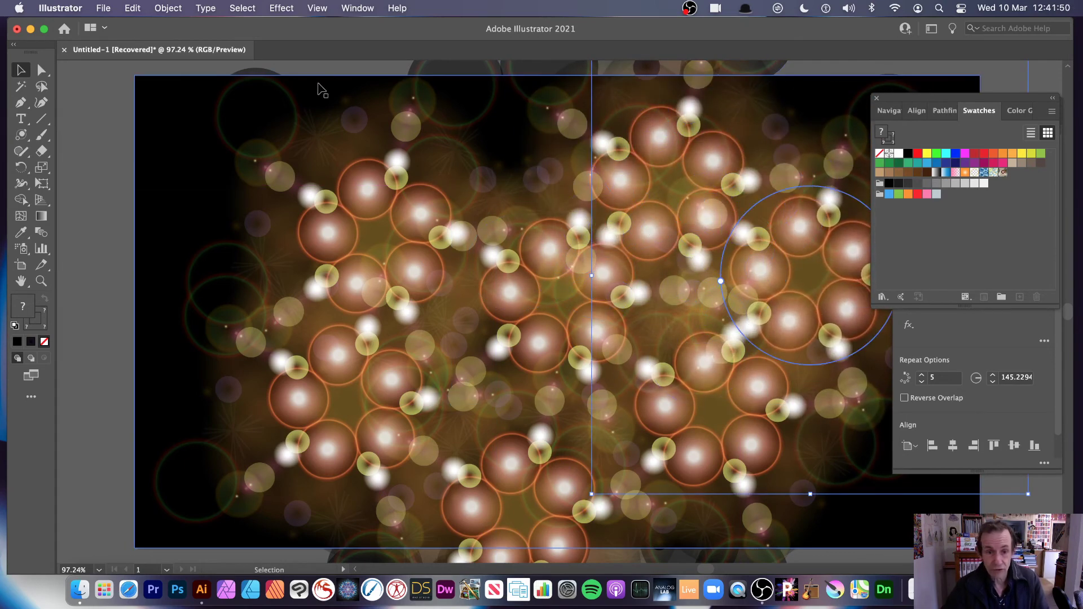
Remove the radial repeat and all its duplicates, leaving only the black background rectangle.
click(156, 156)
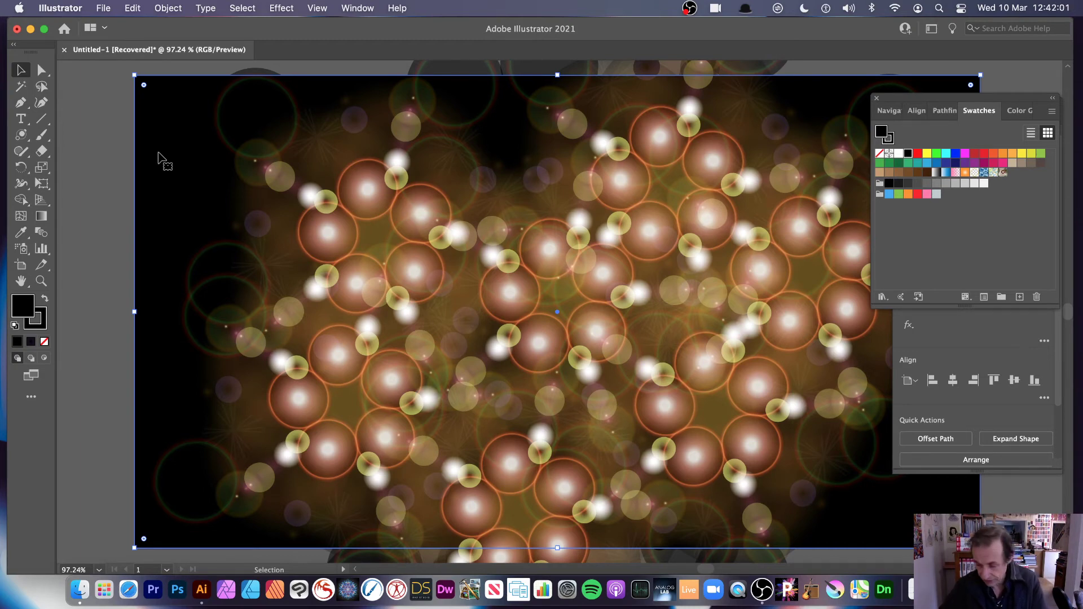
click(492, 278)
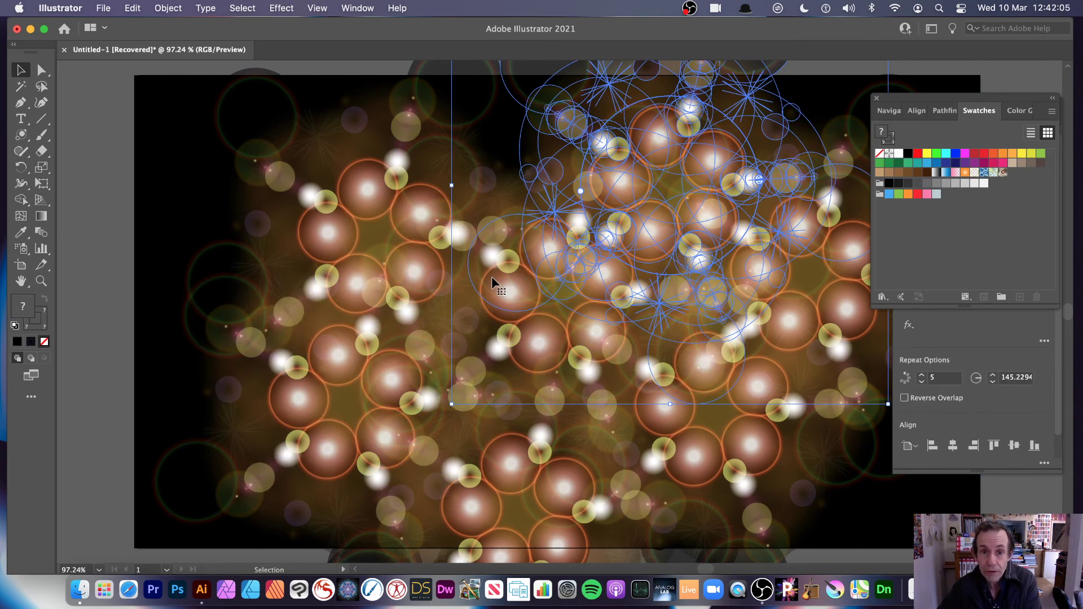
key(ctrl+z)
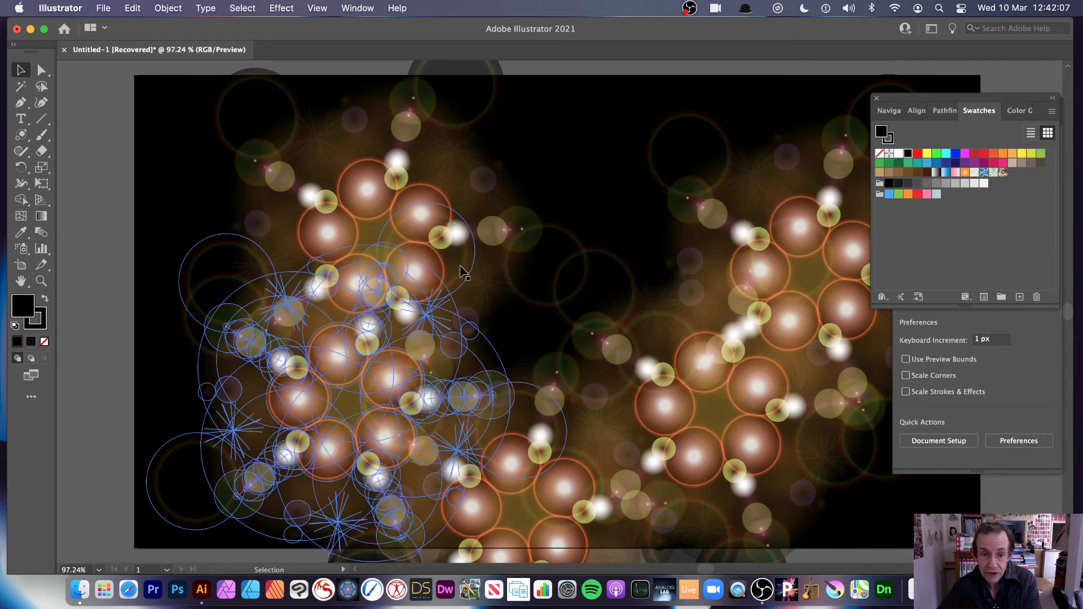
key(super+z)
key(super+z)
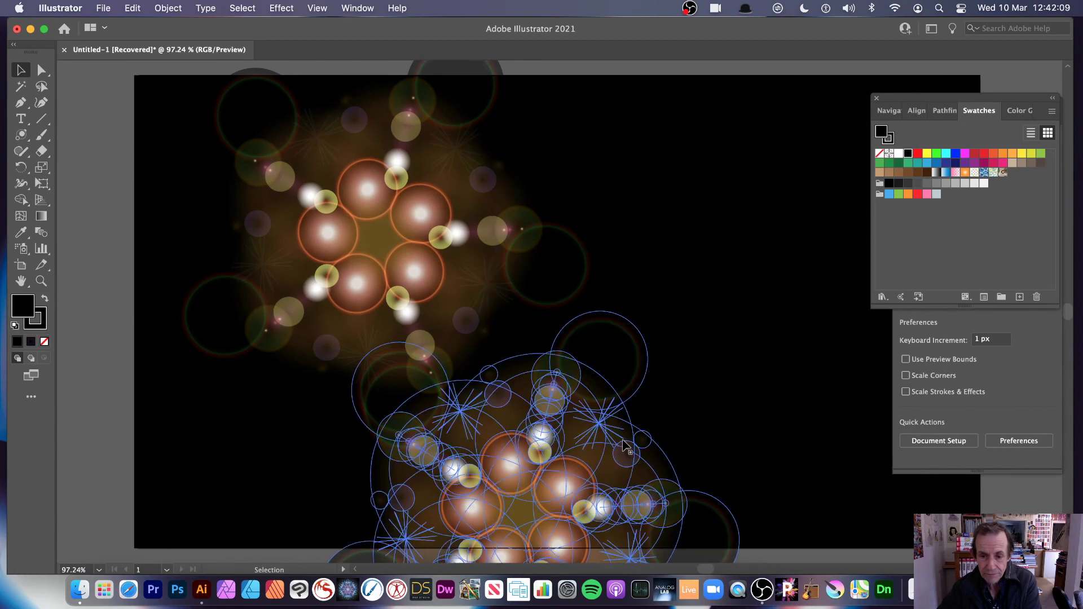
key(super+z)
key(super+z)
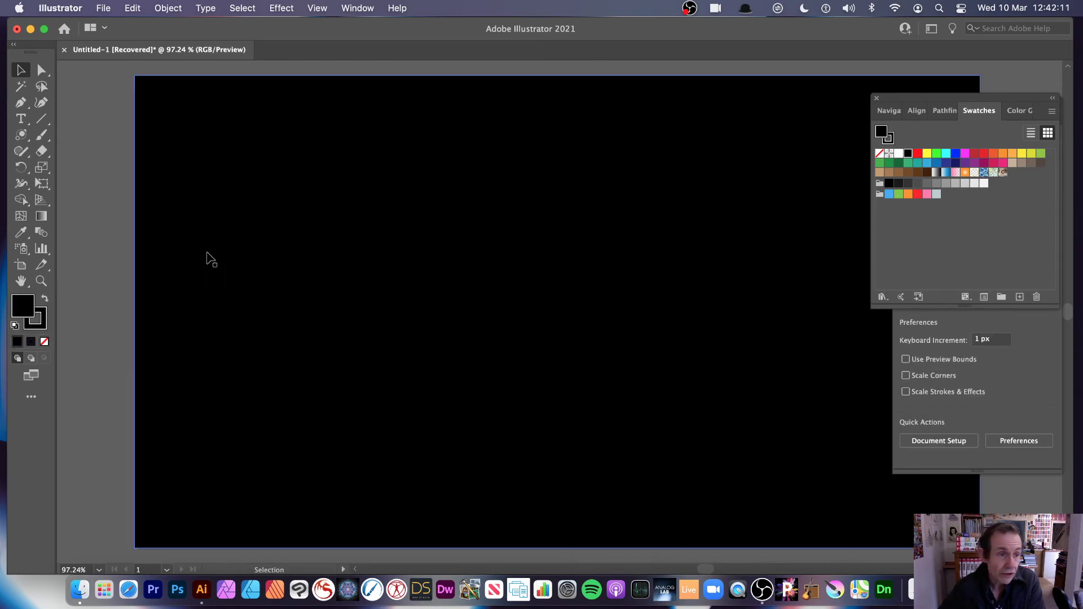
key(super+z)
Draw a new large flare at the artboard's centre with the Flare tool, extending its rings toward the upper right.
click(21, 135)
drag(505, 306, 660, 418)
drag(497, 306, 760, 217)
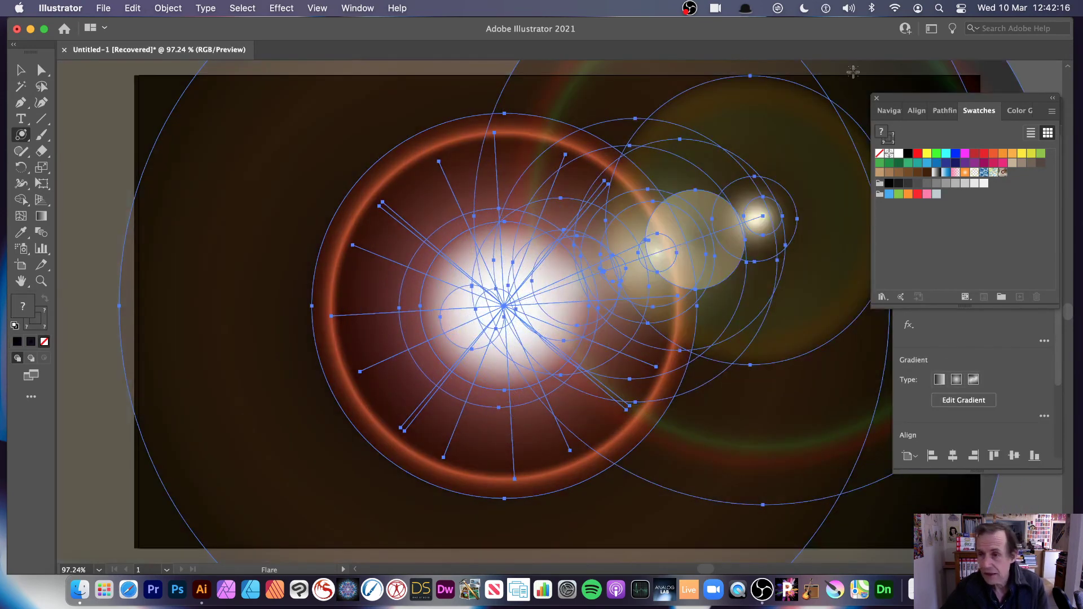
Show the flare's appearance attributes and place them over the upper-right part of the artwork.
click(356, 9)
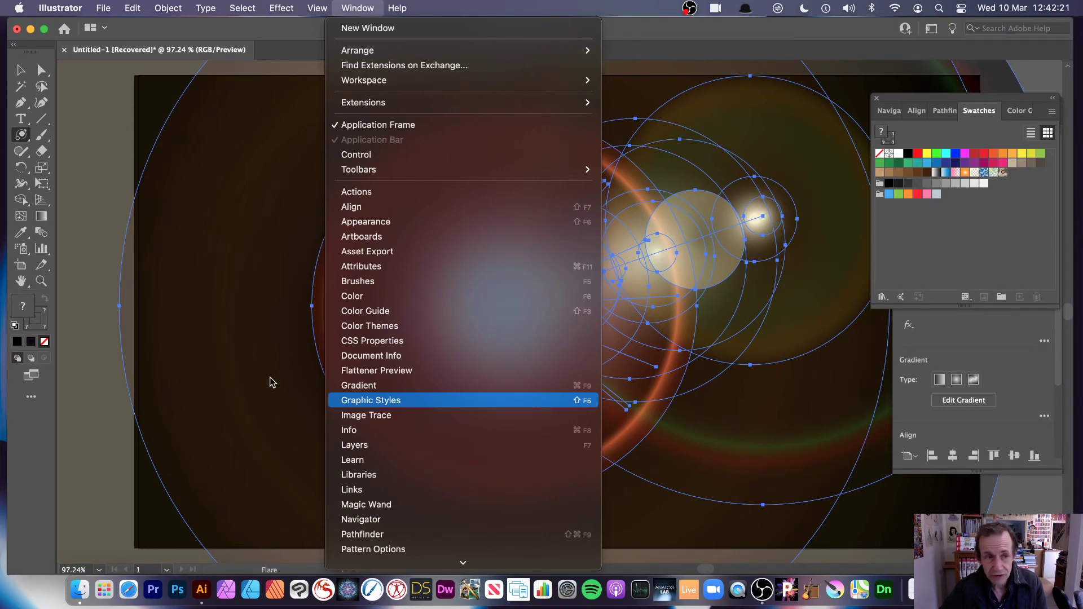
click(198, 290)
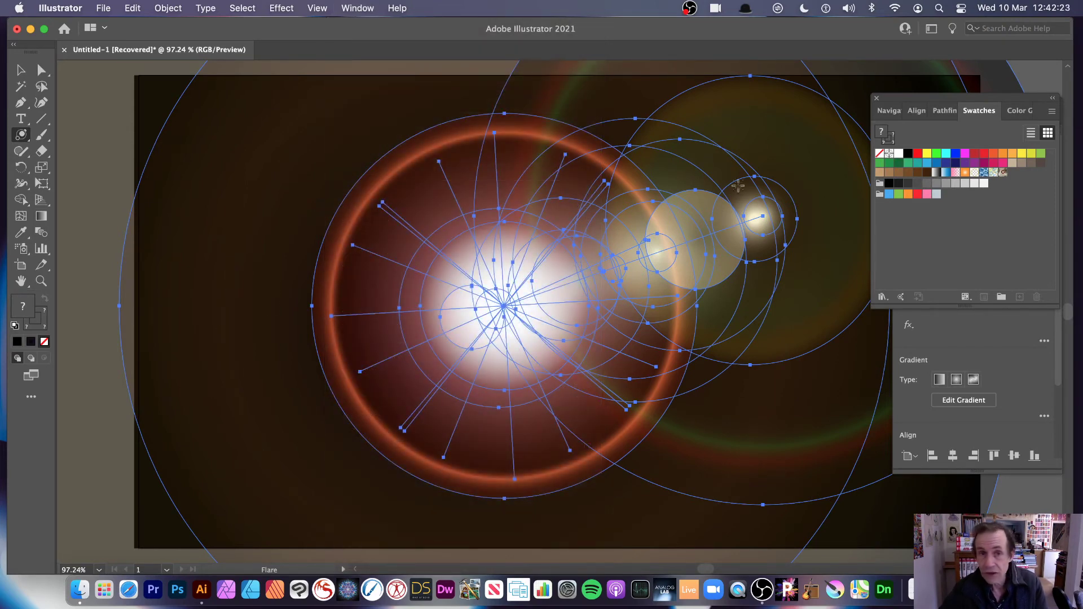
click(358, 9)
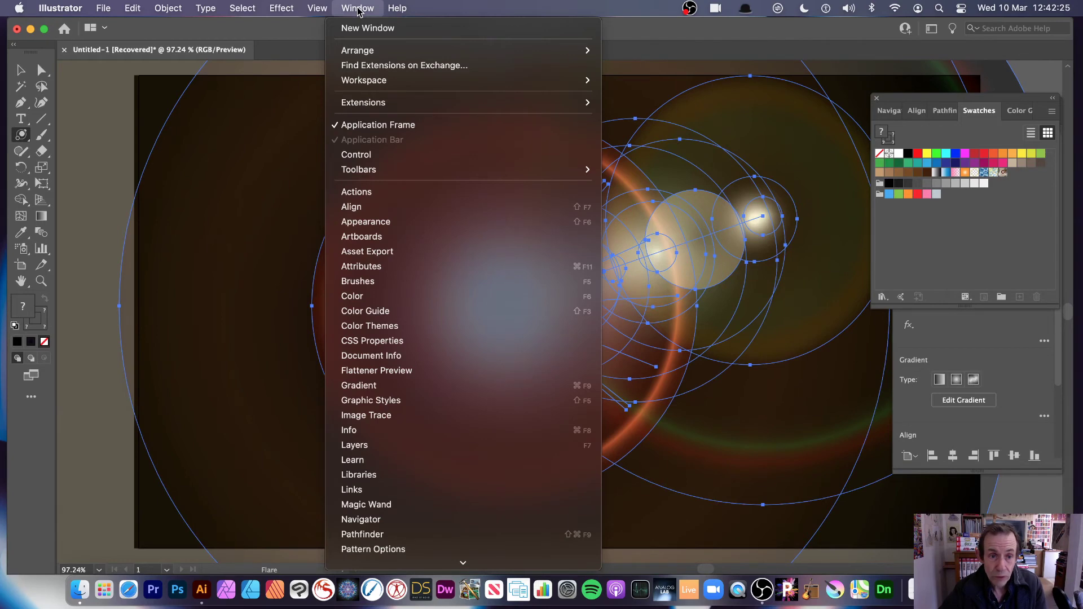
click(380, 222)
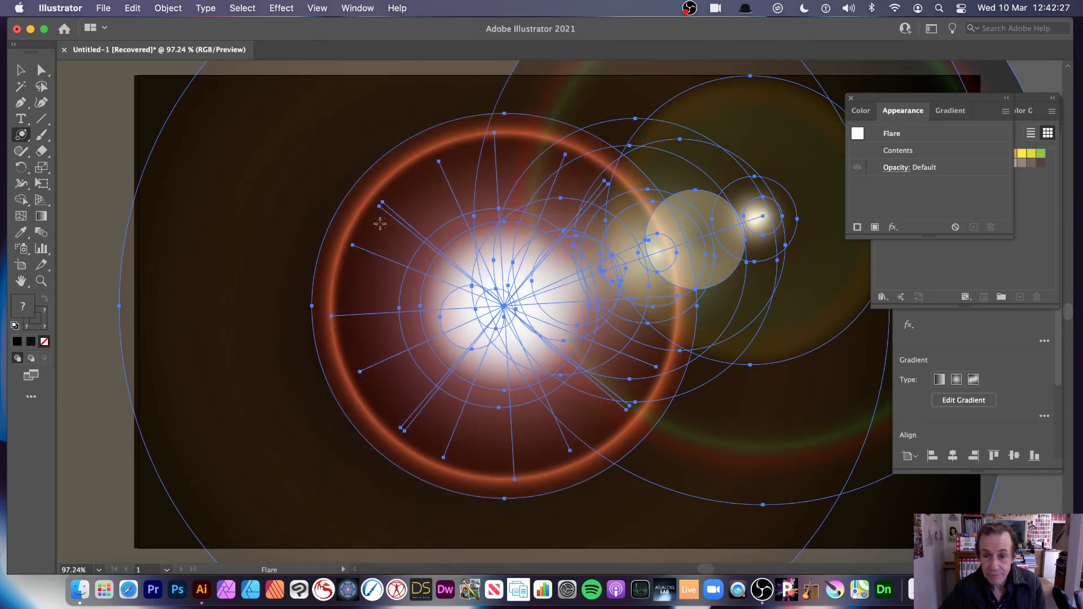
drag(931, 104, 754, 139)
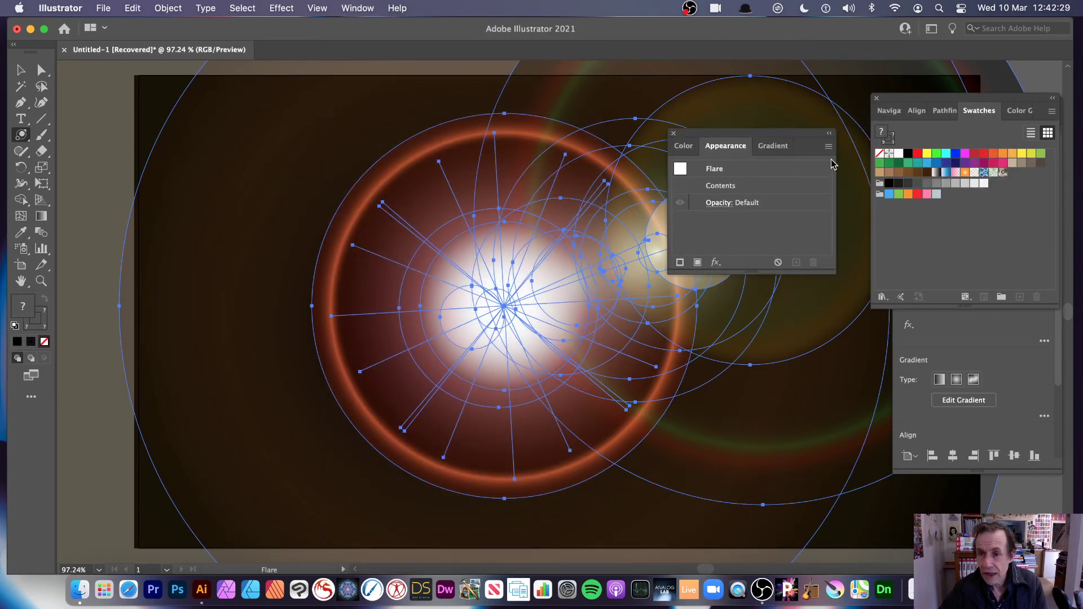
Add a new fill to the flare and colour it cyan.
click(828, 146)
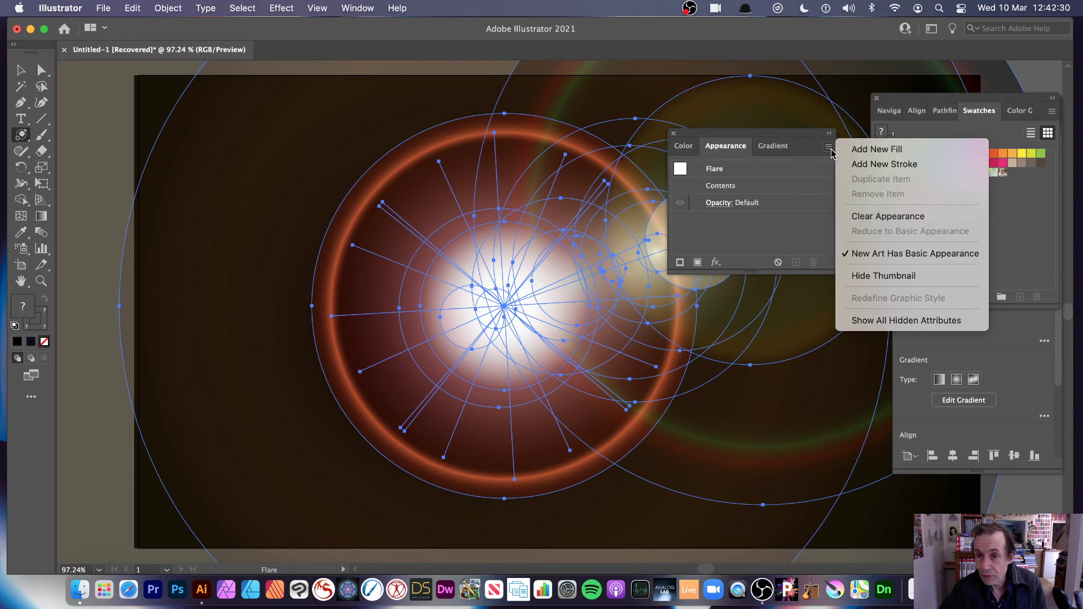
click(877, 149)
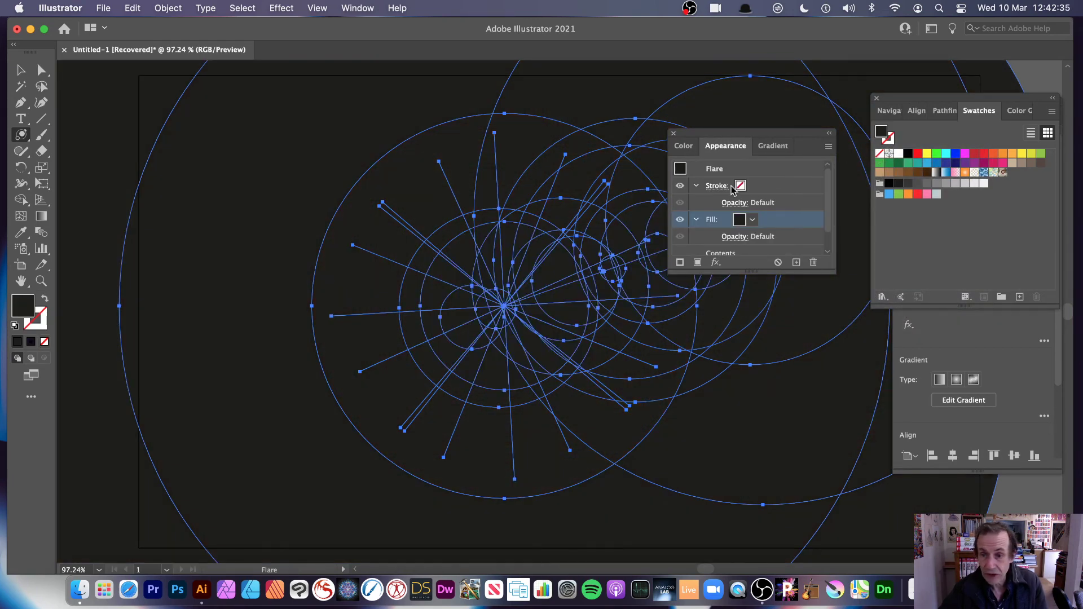
click(754, 222)
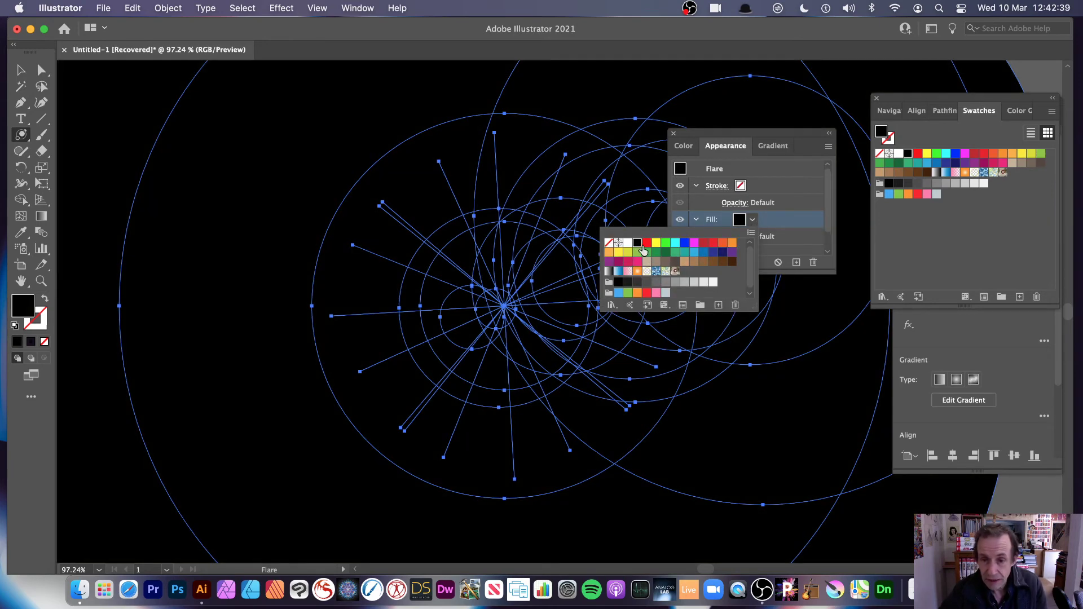
click(675, 244)
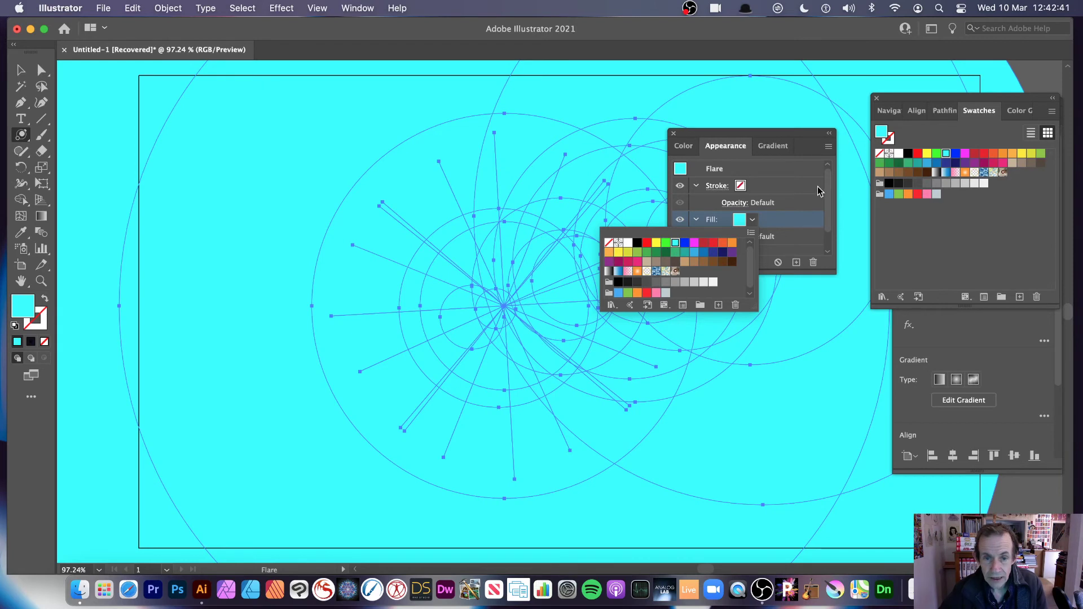
click(831, 221)
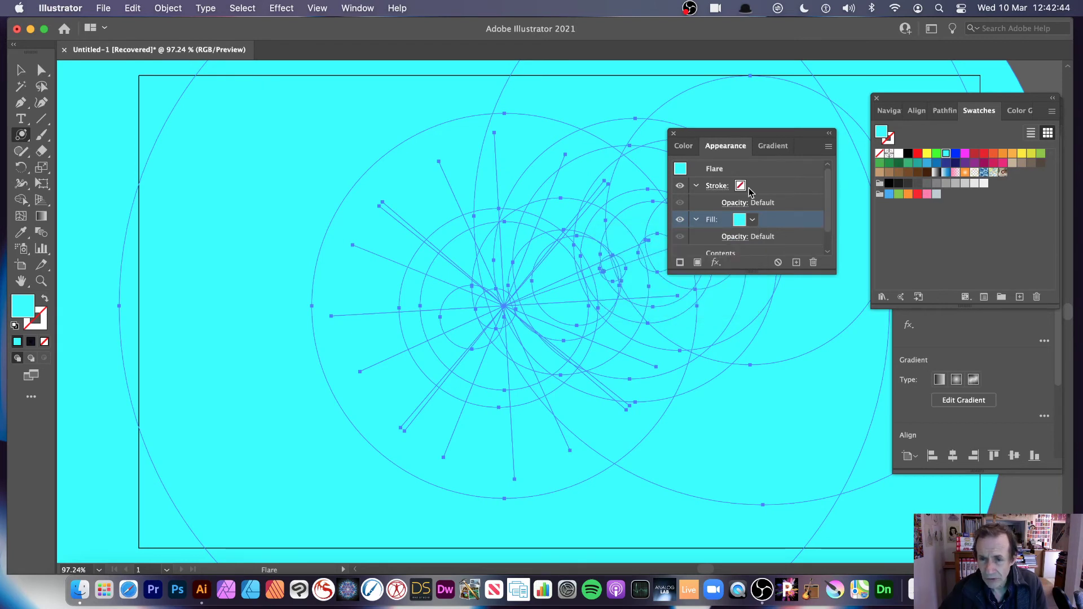
Try the Multiply, Overlay and Hard Light blending modes on the flare's cyan fill.
click(736, 237)
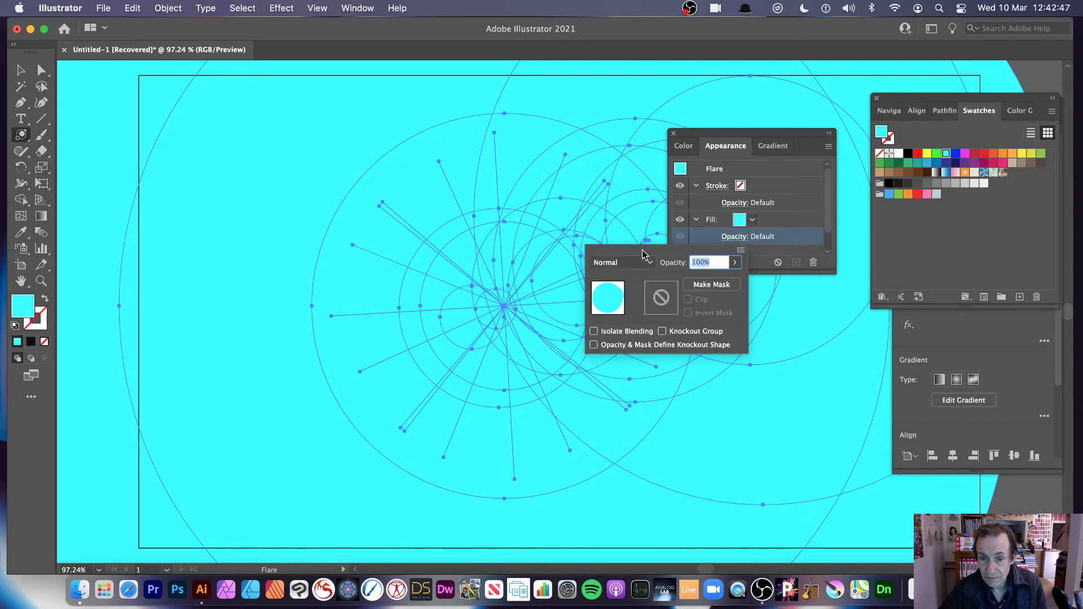
click(649, 263)
click(618, 309)
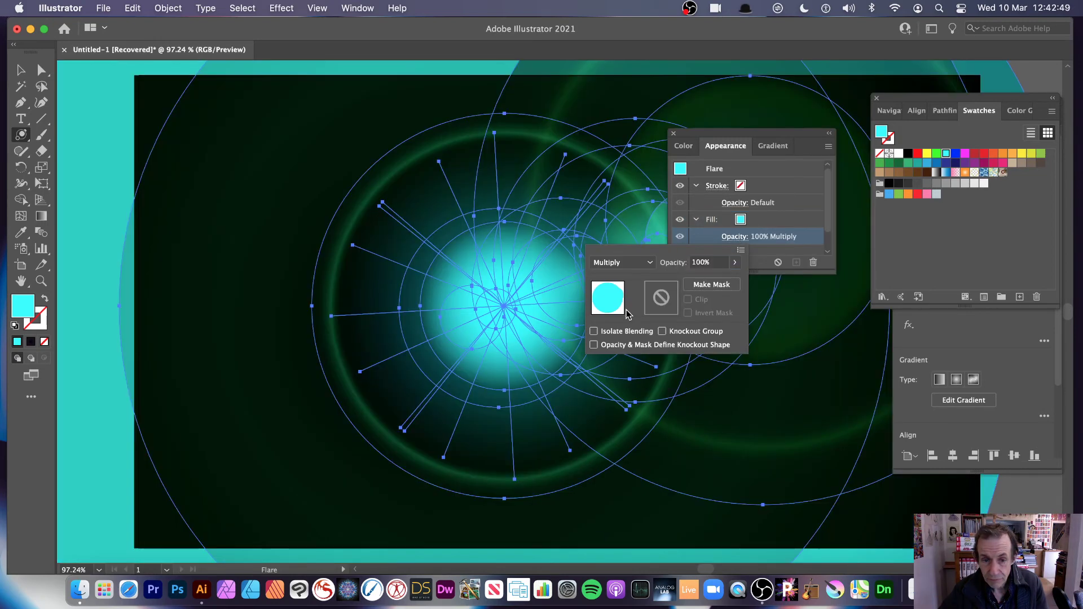
click(621, 263)
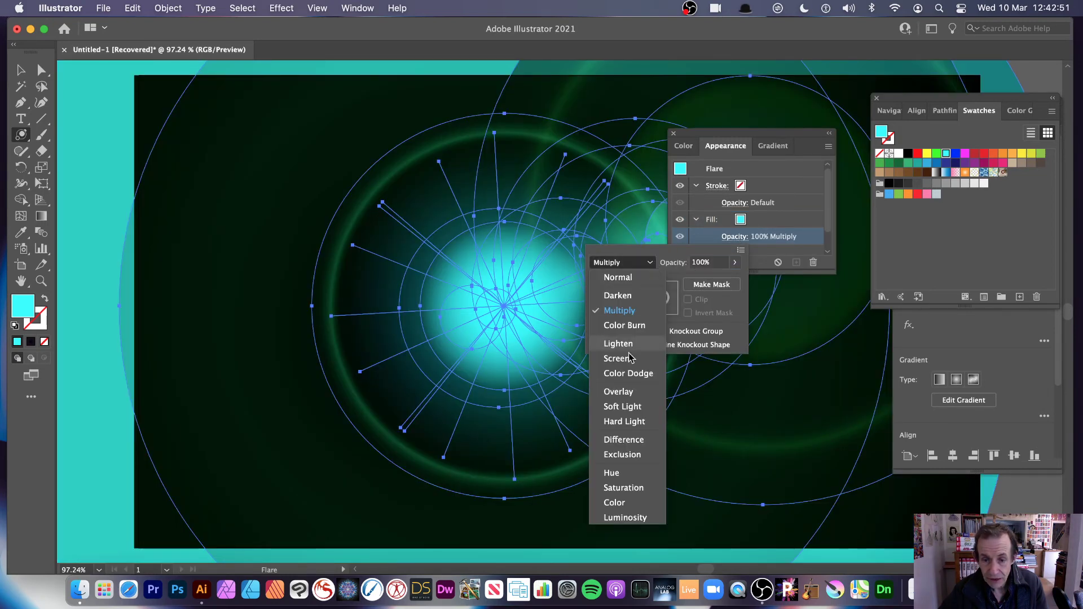
click(623, 395)
click(649, 262)
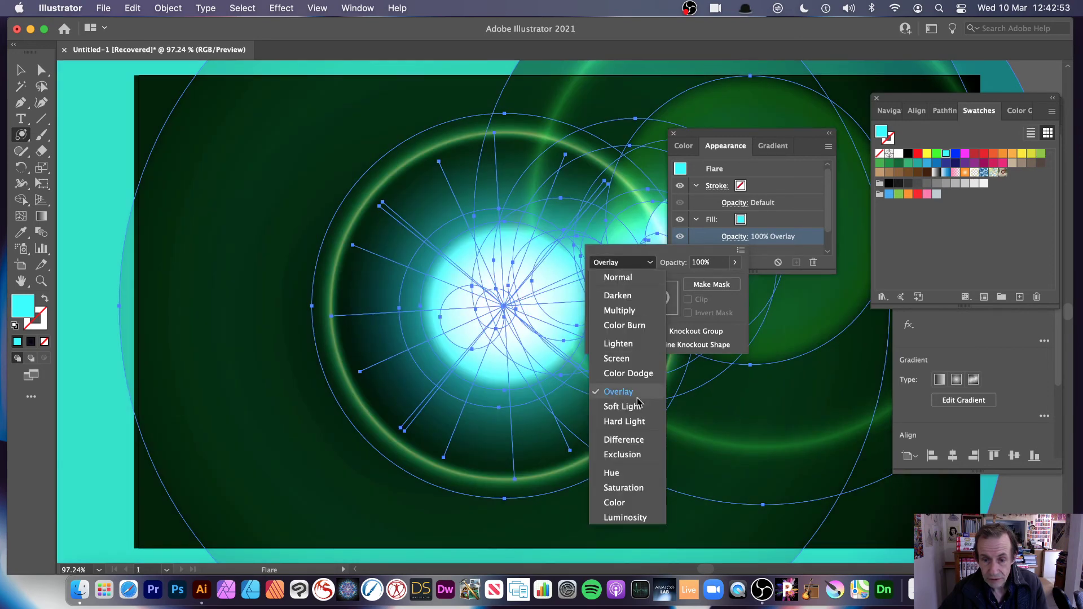
click(641, 423)
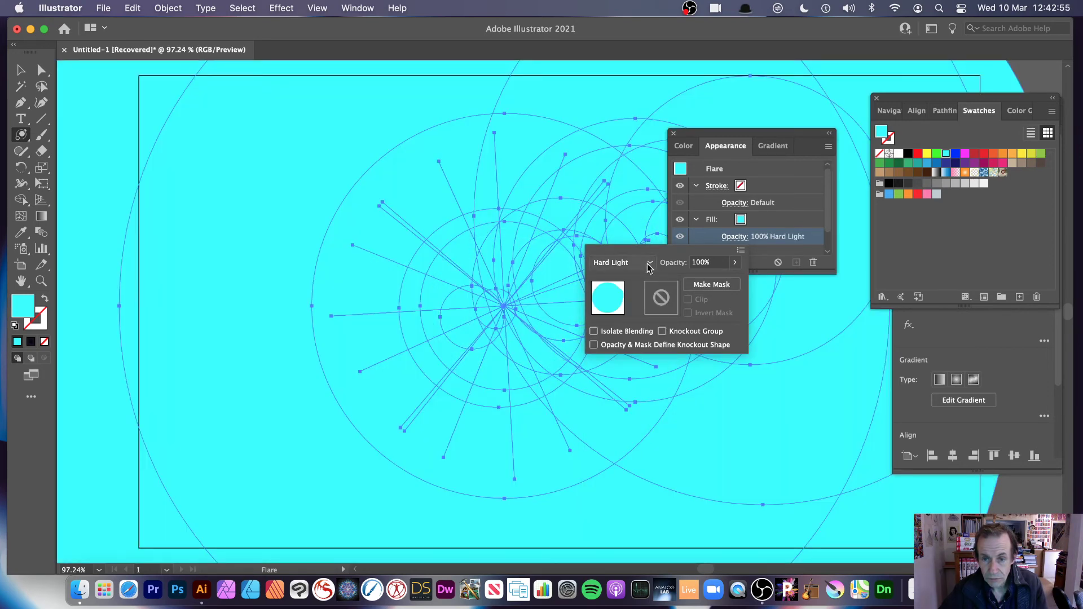
Try the Difference, Multiply, Lighten and Color Dodge blending modes on the flare's cyan fill.
click(649, 263)
click(625, 440)
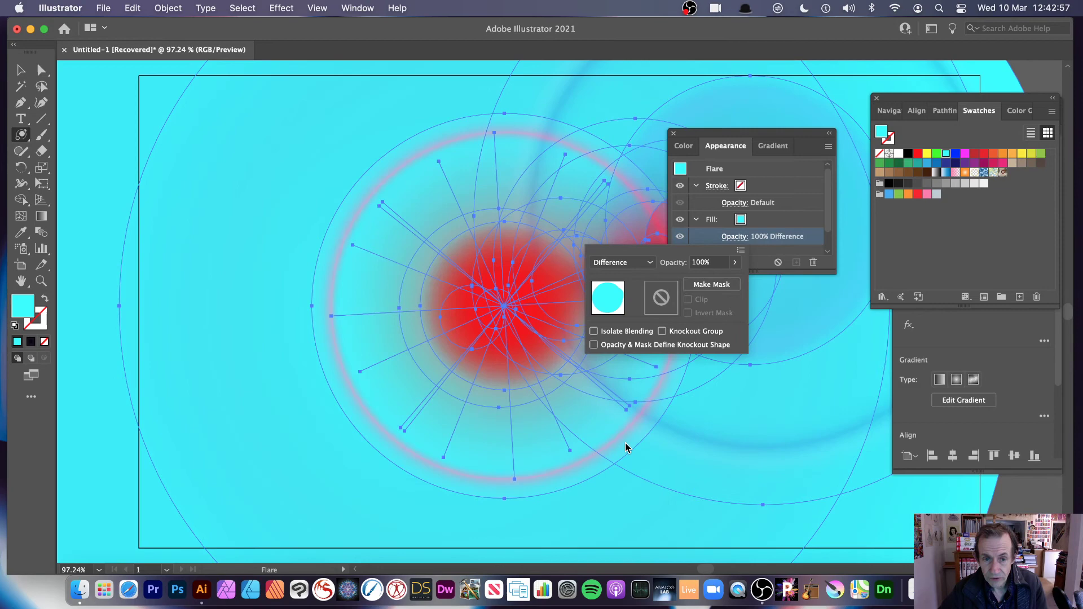
click(655, 265)
click(639, 307)
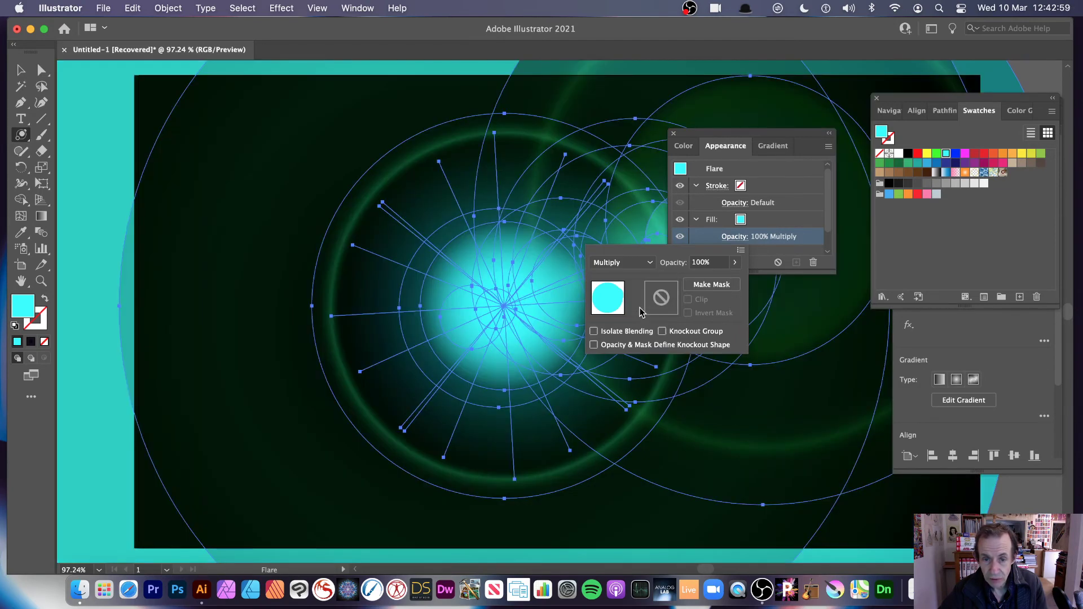
click(653, 264)
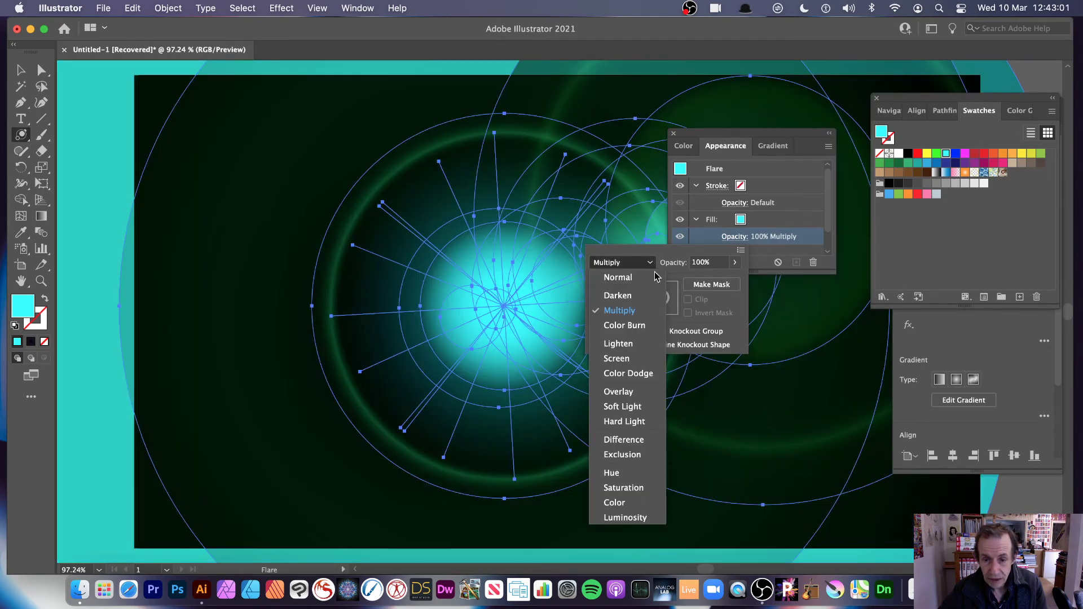
click(640, 344)
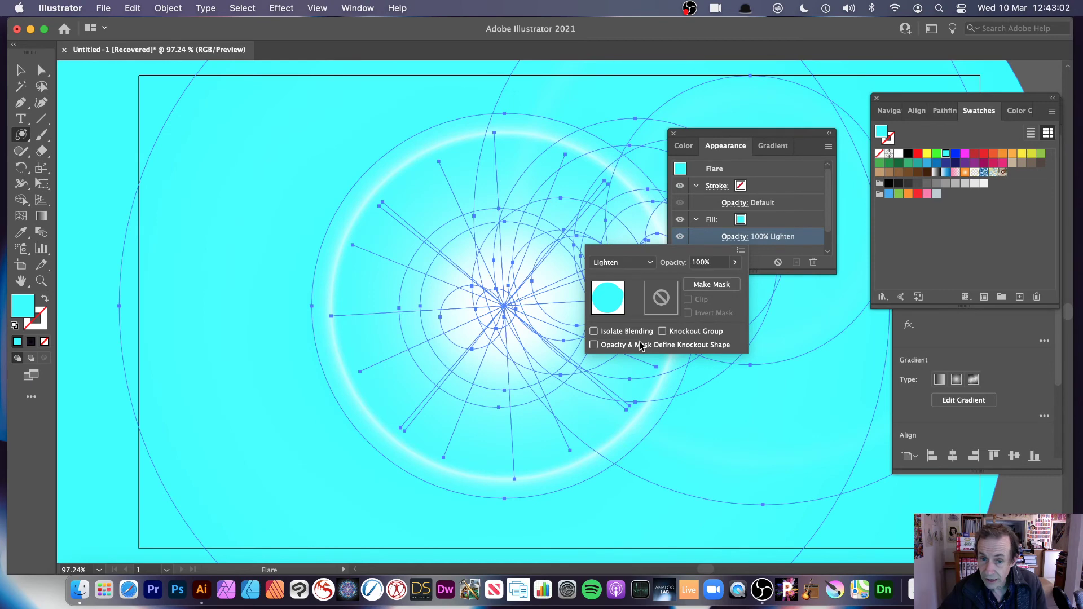
click(652, 264)
click(628, 374)
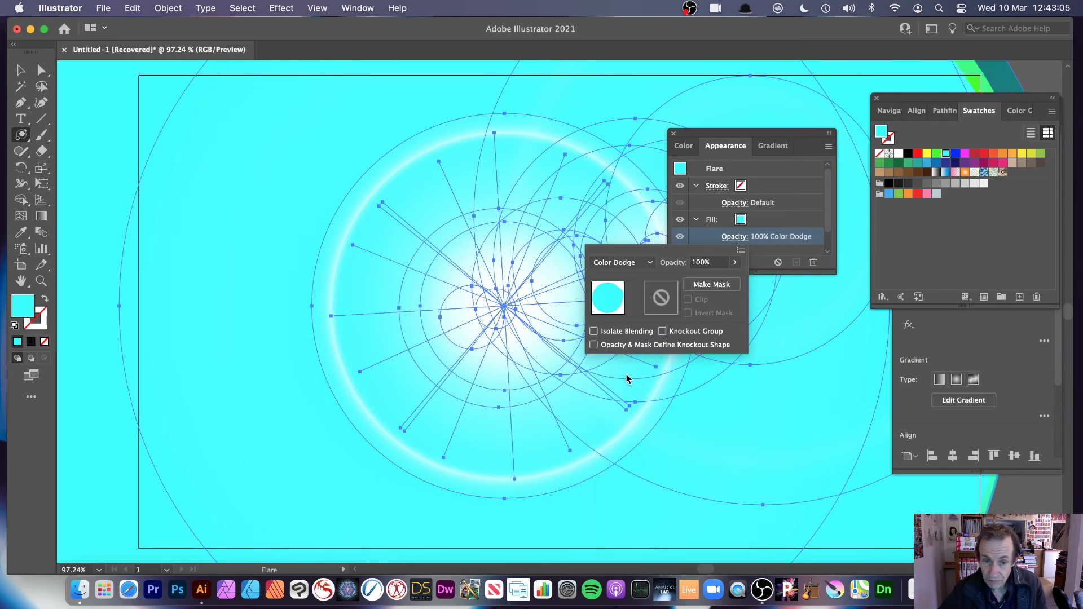
Set the fill's blending mode to Overlay and replace the cyan with the flare pattern swatch.
click(649, 263)
click(627, 389)
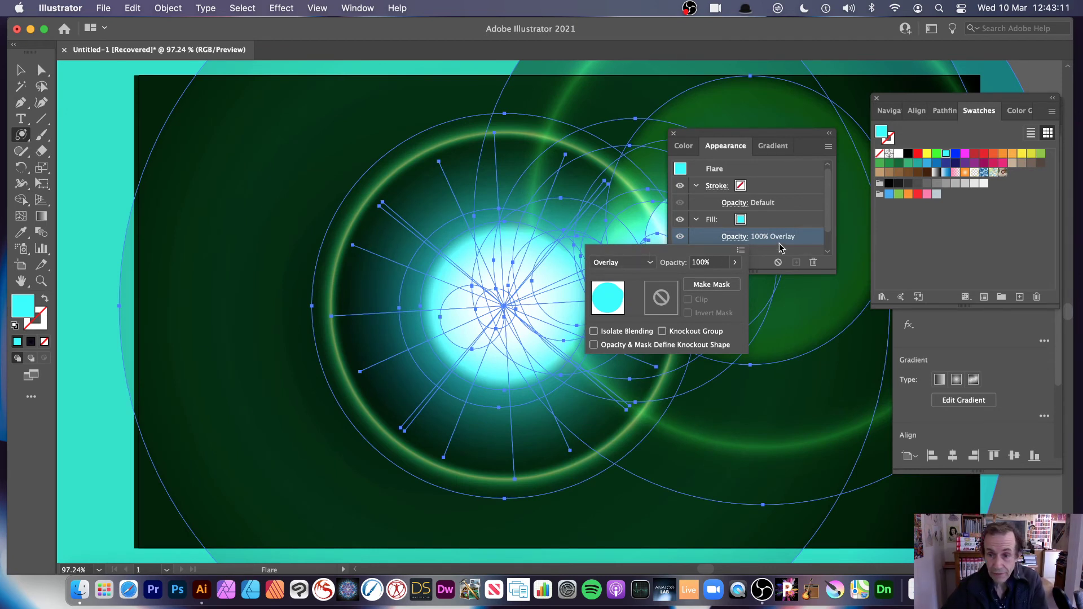
click(741, 221)
click(741, 221)
click(747, 221)
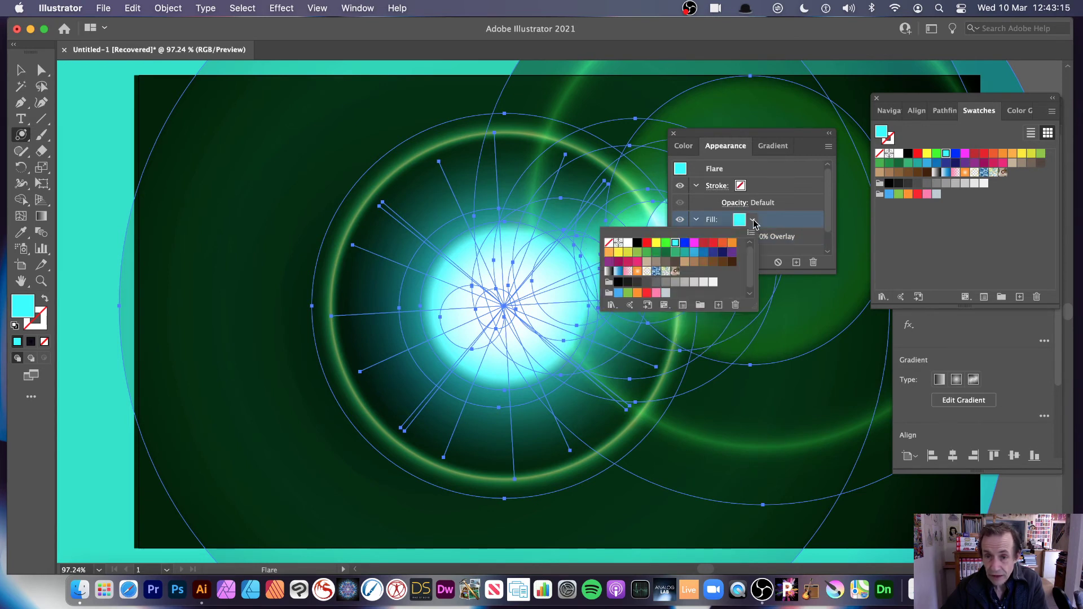
click(676, 273)
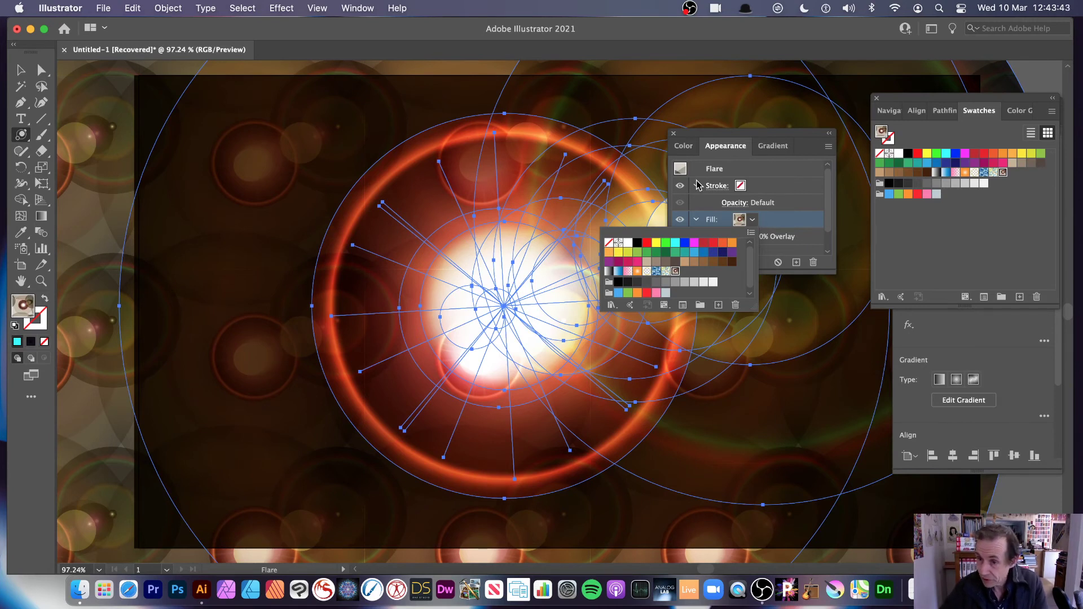
Try the blue gradient swatch on the flare's fill, and change it to the orange radial gradient.
click(946, 177)
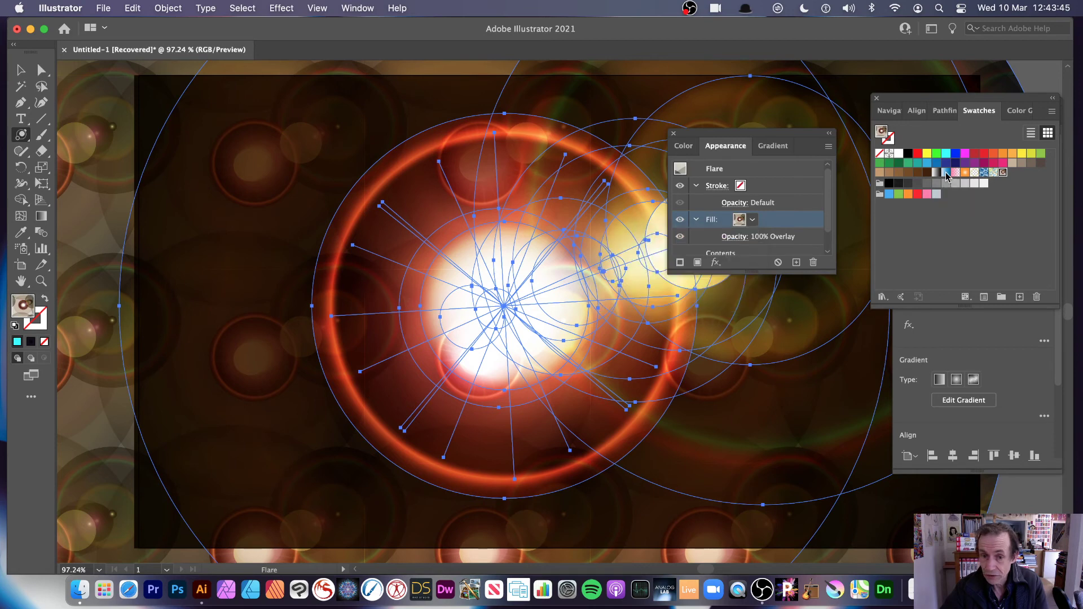
click(752, 219)
click(619, 271)
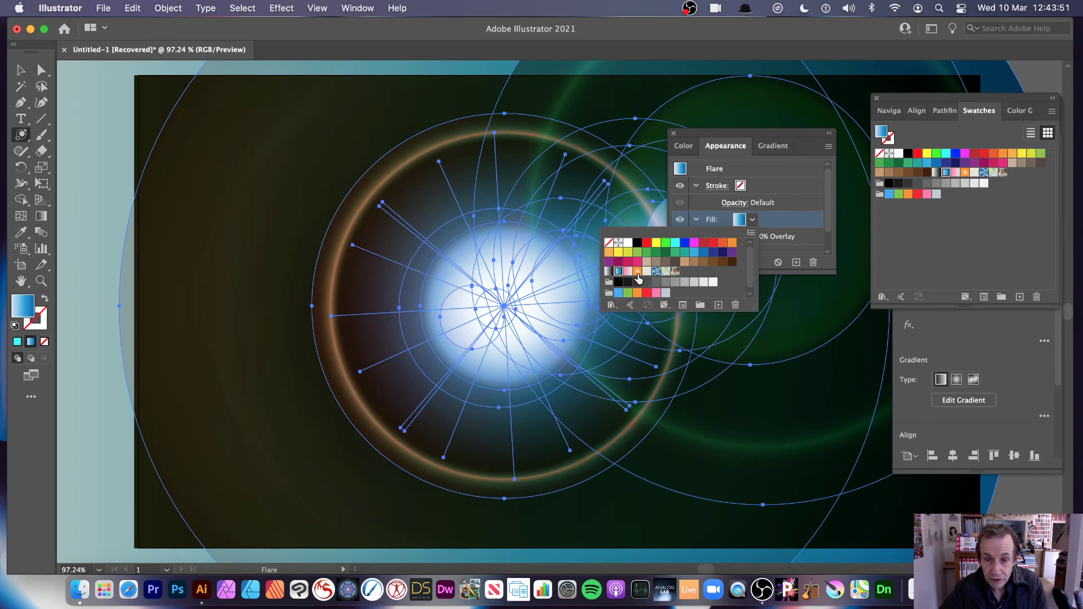
click(638, 272)
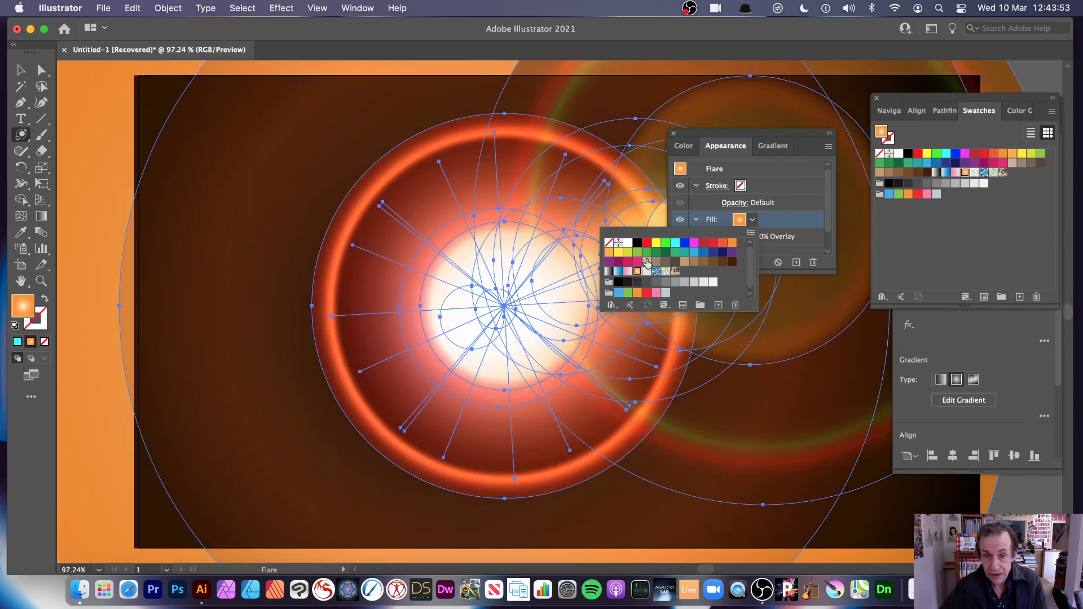
click(746, 136)
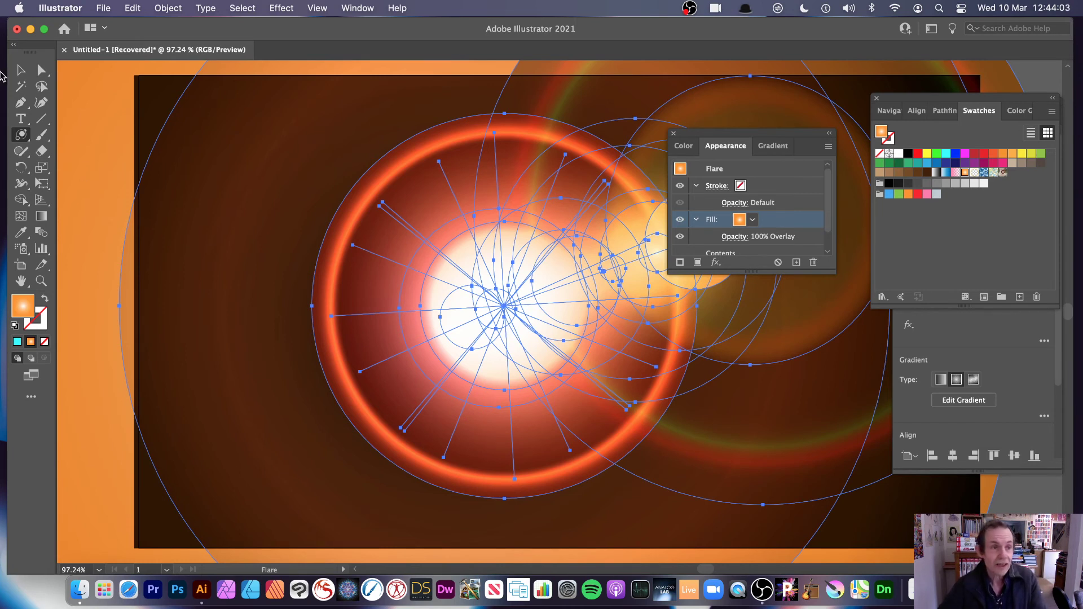
Delete the filled flare and draw a new one near the artboard's centre, extending its rings toward the lower right.
click(21, 70)
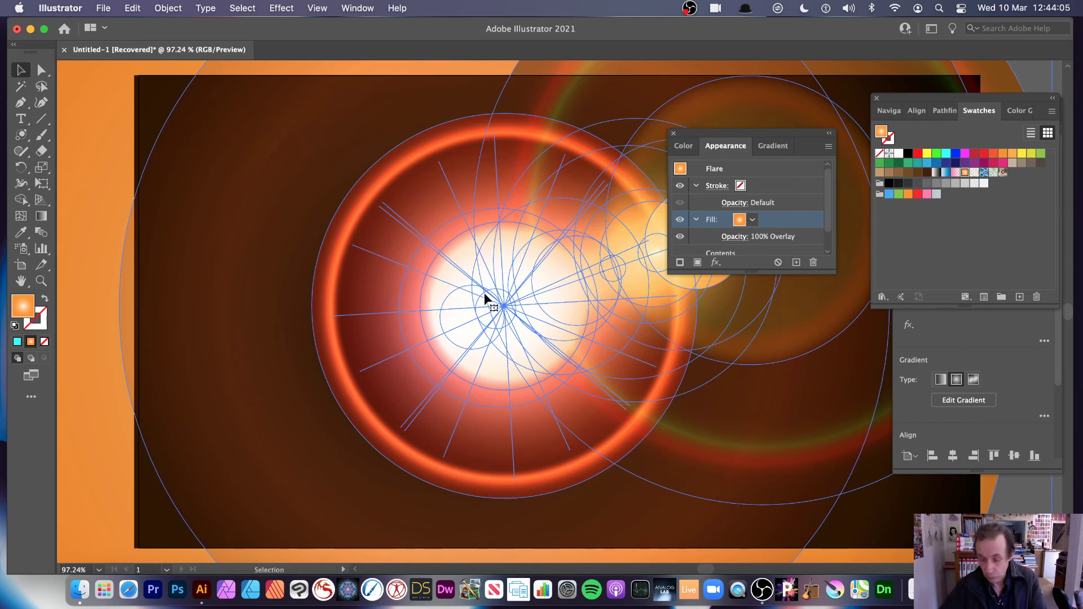
key(Delete)
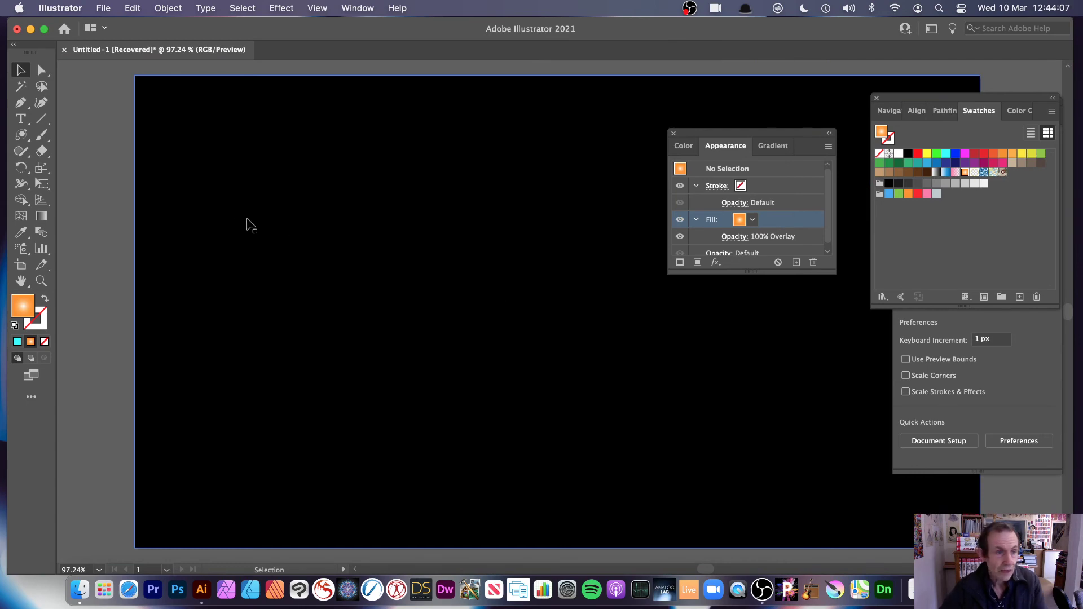
click(21, 134)
drag(476, 314, 694, 367)
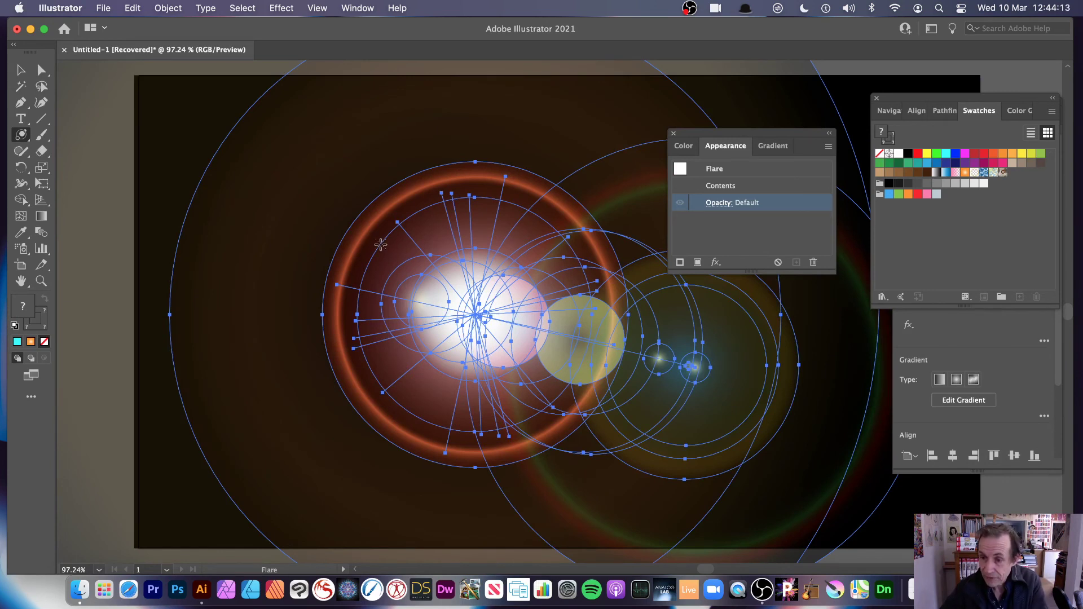
click(915, 411)
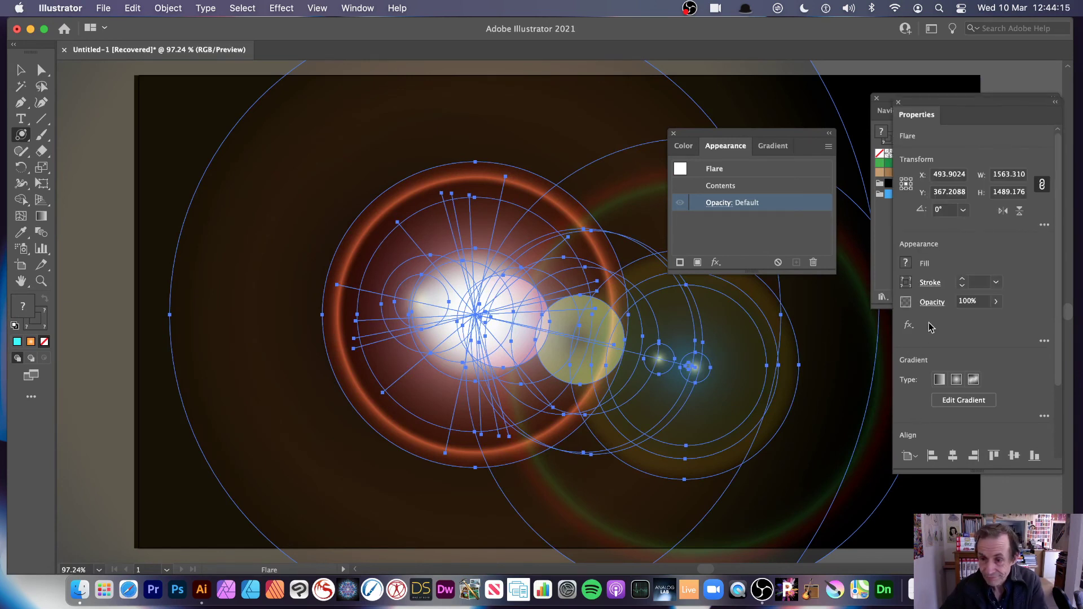
Delete the black background rectangle and reposition the flare near the artboard's centre, at about X 551, Y 308 px.
click(21, 71)
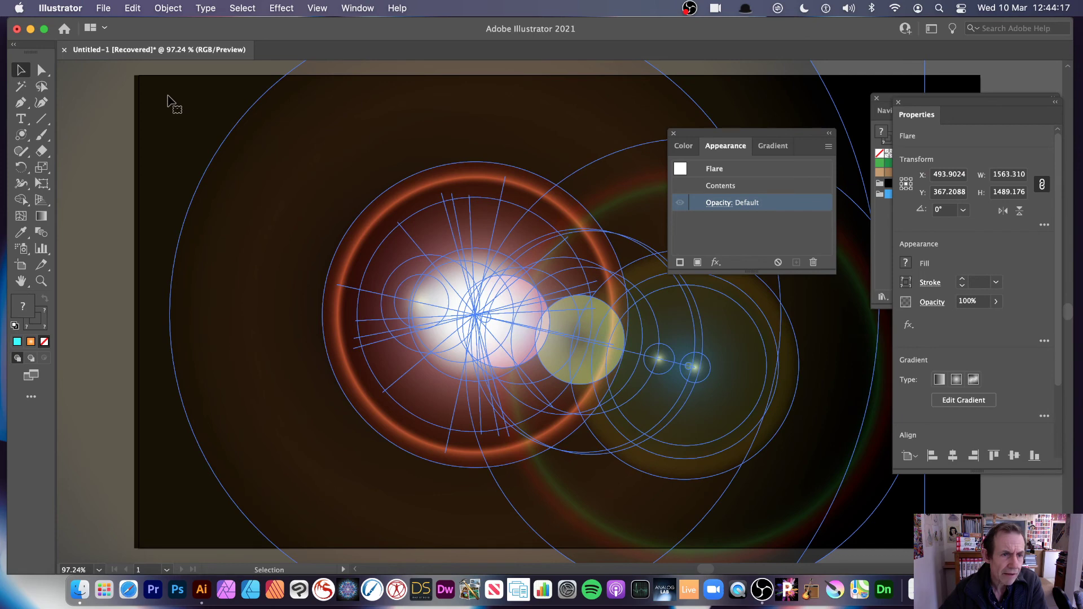
drag(144, 83, 221, 125)
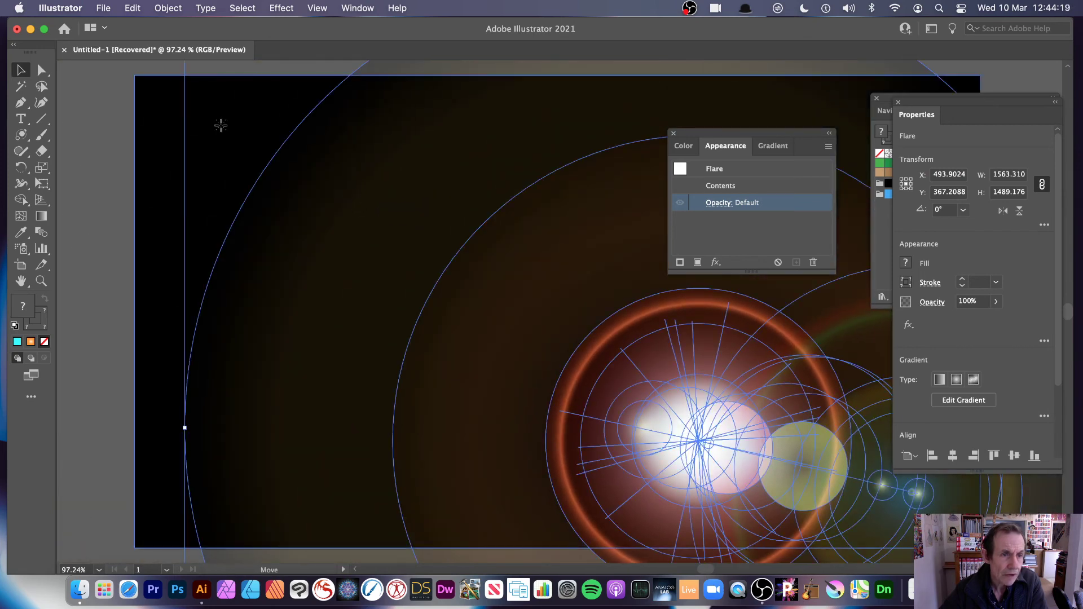
click(221, 125)
key(Delete)
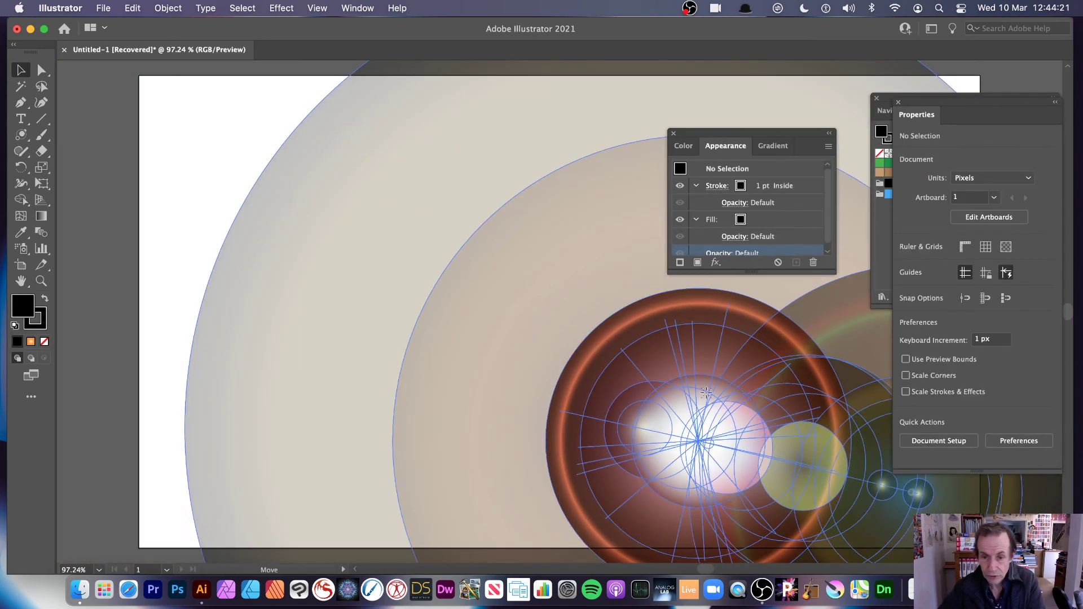
drag(707, 393, 543, 258)
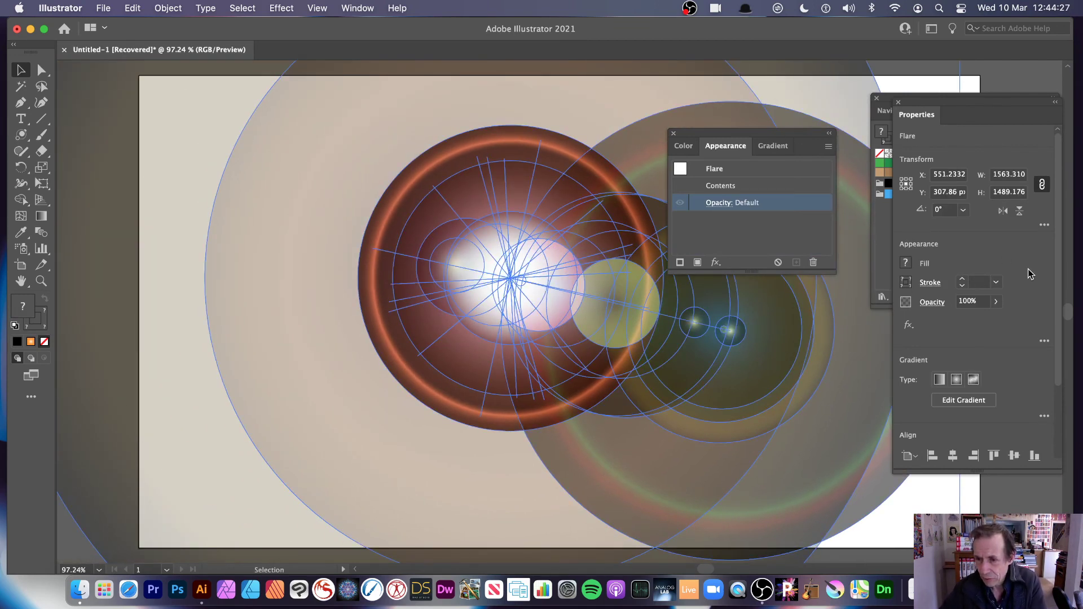
Try stroke weights of 6 pt and 5 pt on the unexpanded flare.
click(996, 285)
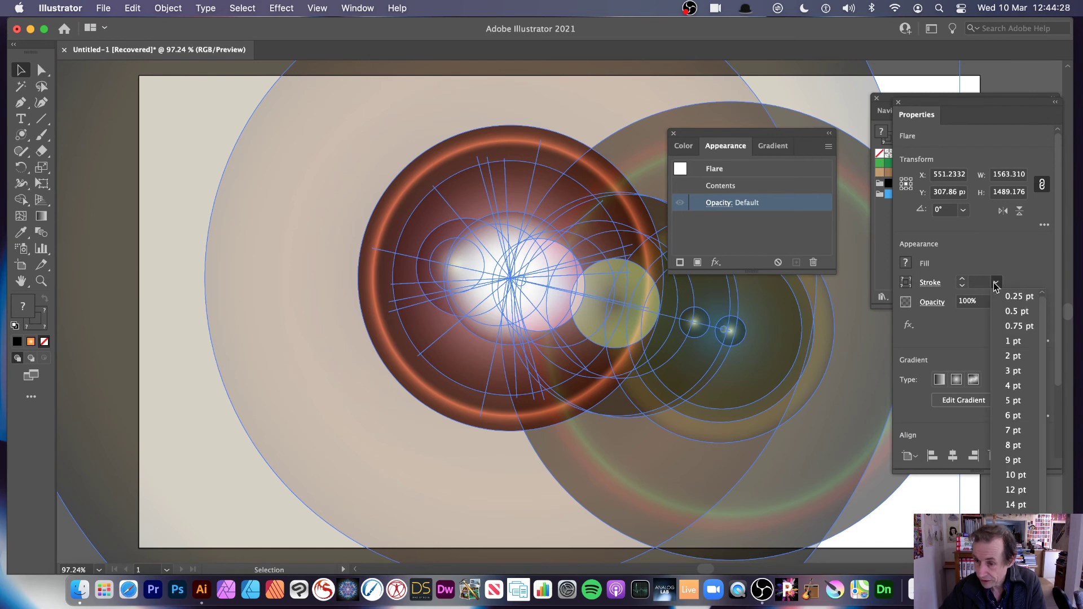
click(1010, 418)
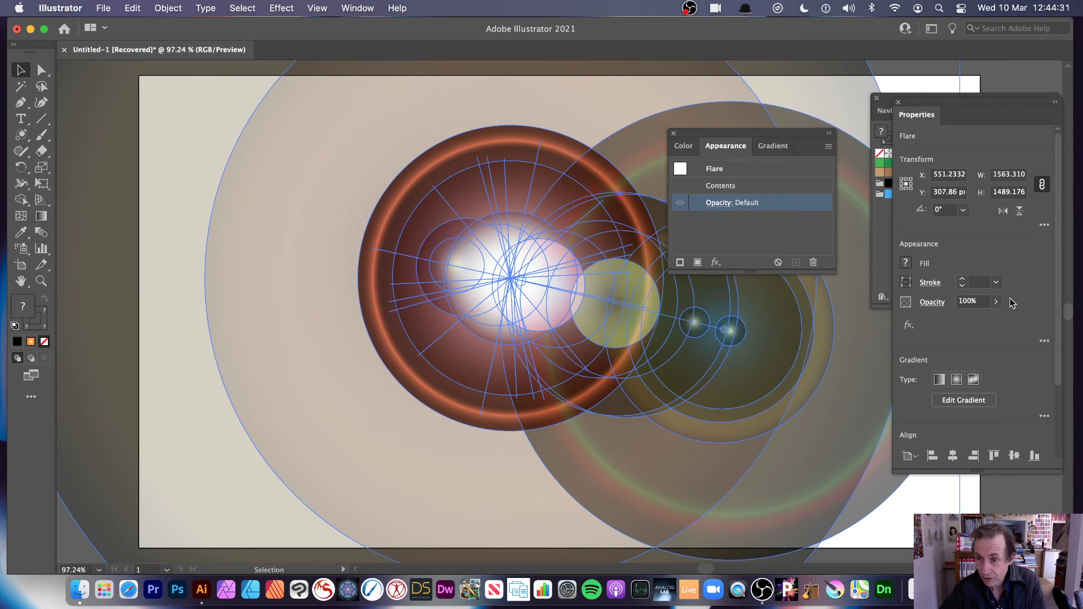
click(997, 285)
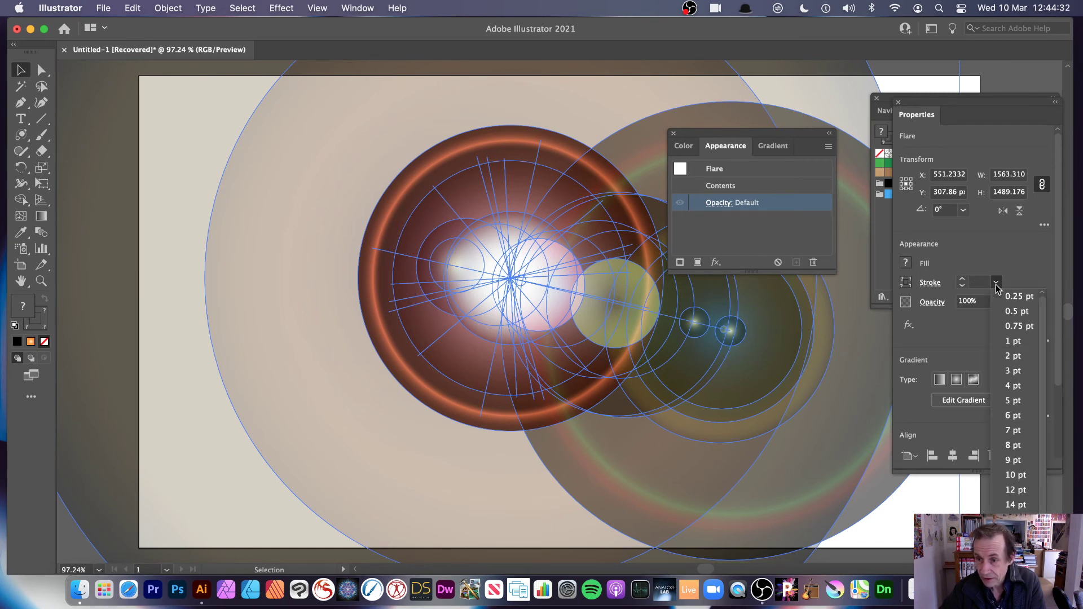
click(1026, 406)
Expand the selected flare into a group of editable objects.
click(165, 8)
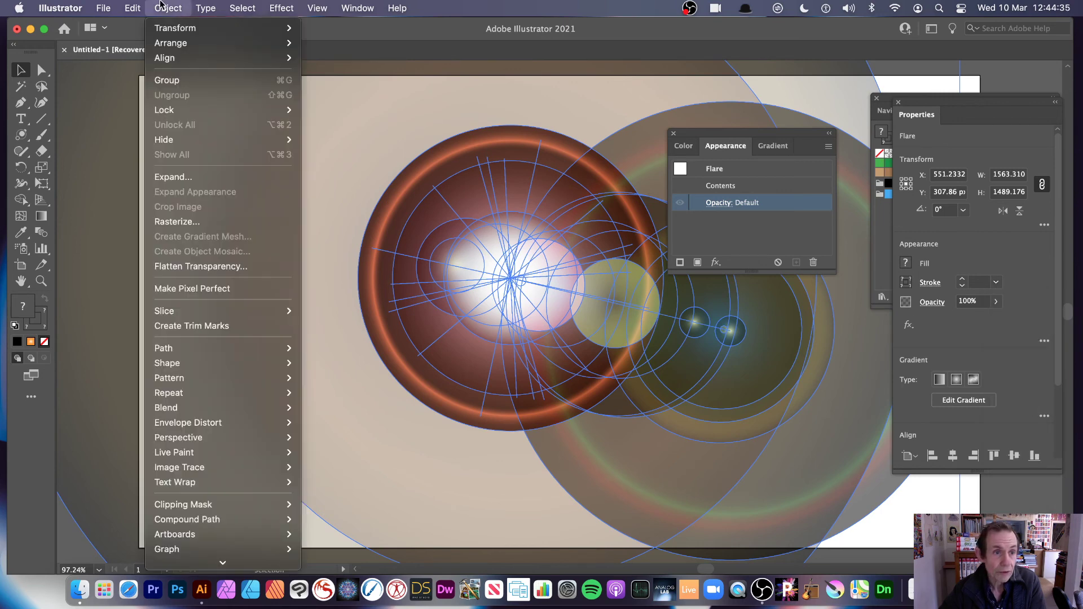
click(210, 179)
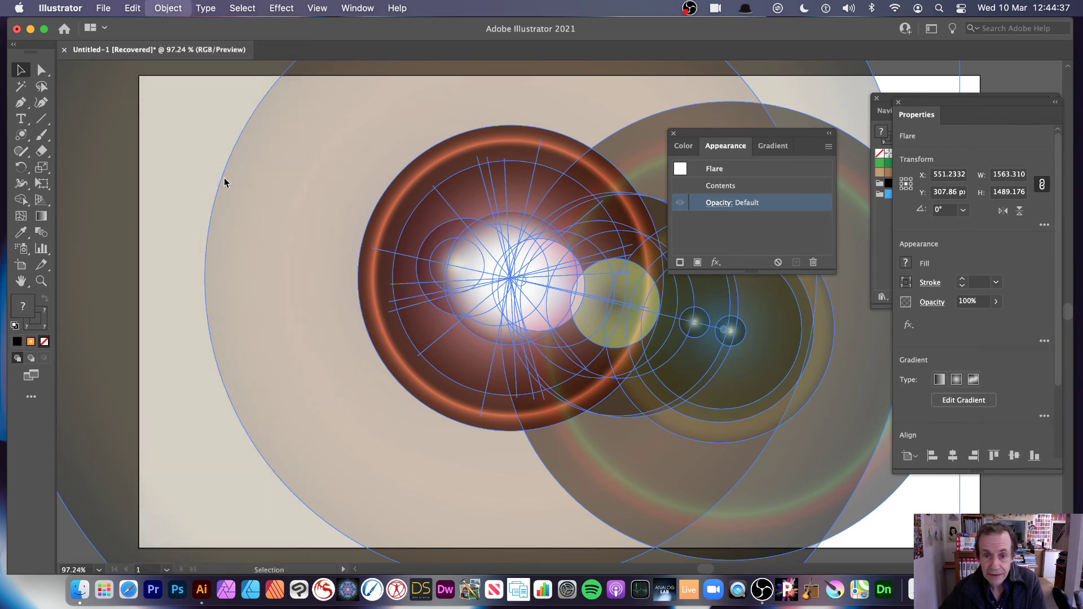
click(612, 396)
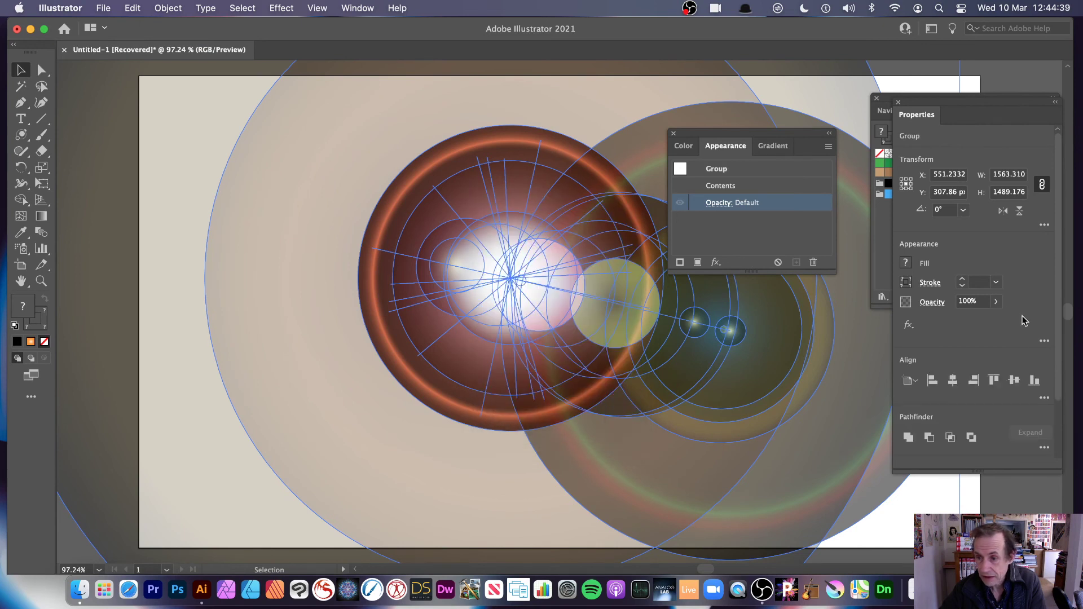
Try stroke weights of 5 pt and 6 pt on the expanded flare group.
click(996, 282)
click(1011, 401)
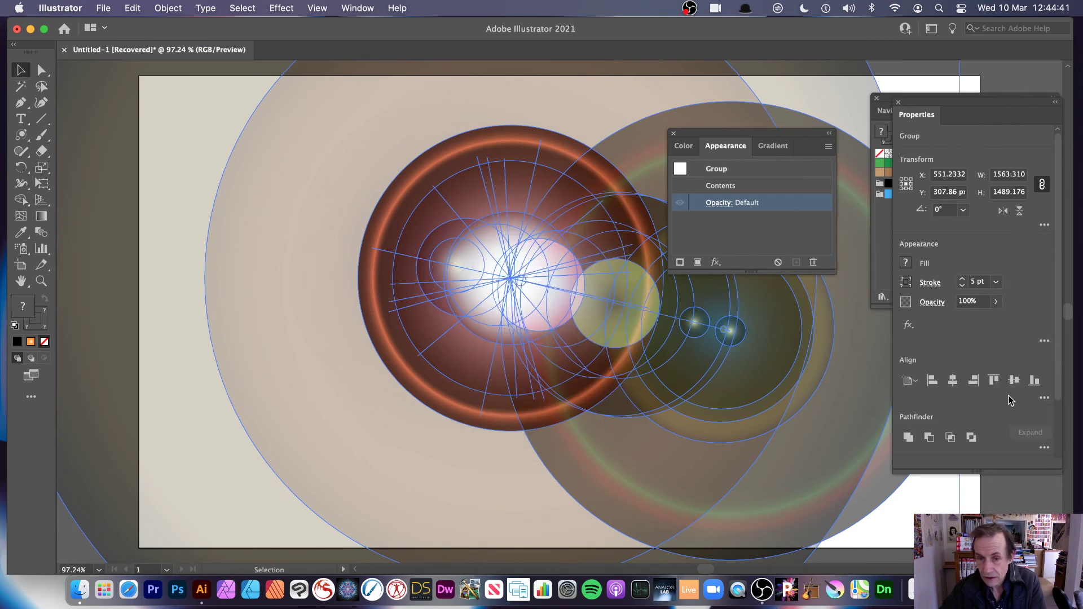
click(996, 282)
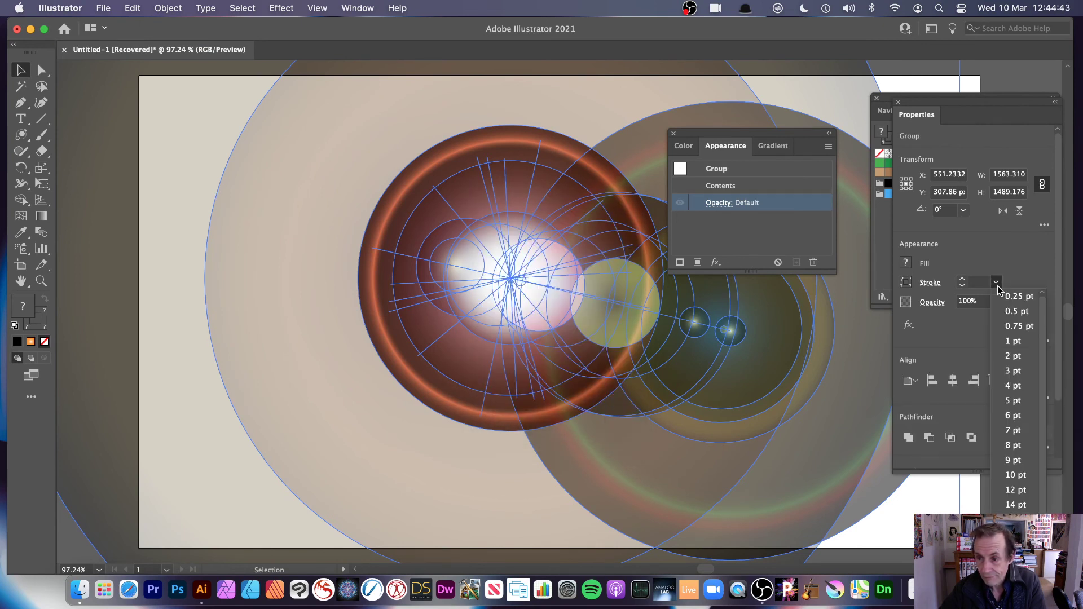
click(1010, 418)
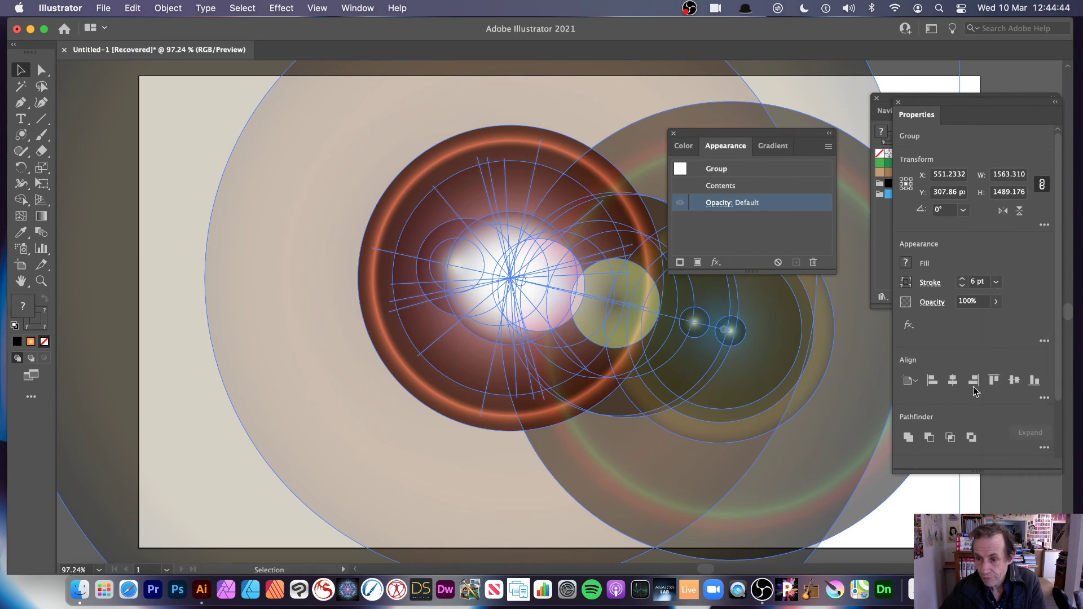
Apply a black stroke with a weight of 7 pt to the expanded flare group and deselect it.
click(904, 285)
click(904, 285)
click(904, 285)
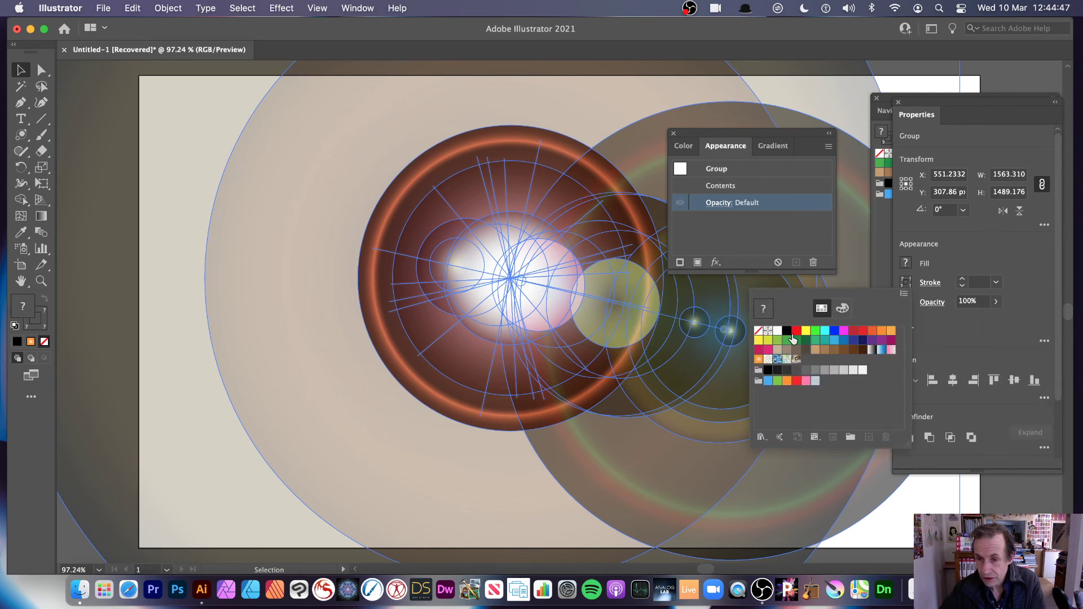
click(789, 333)
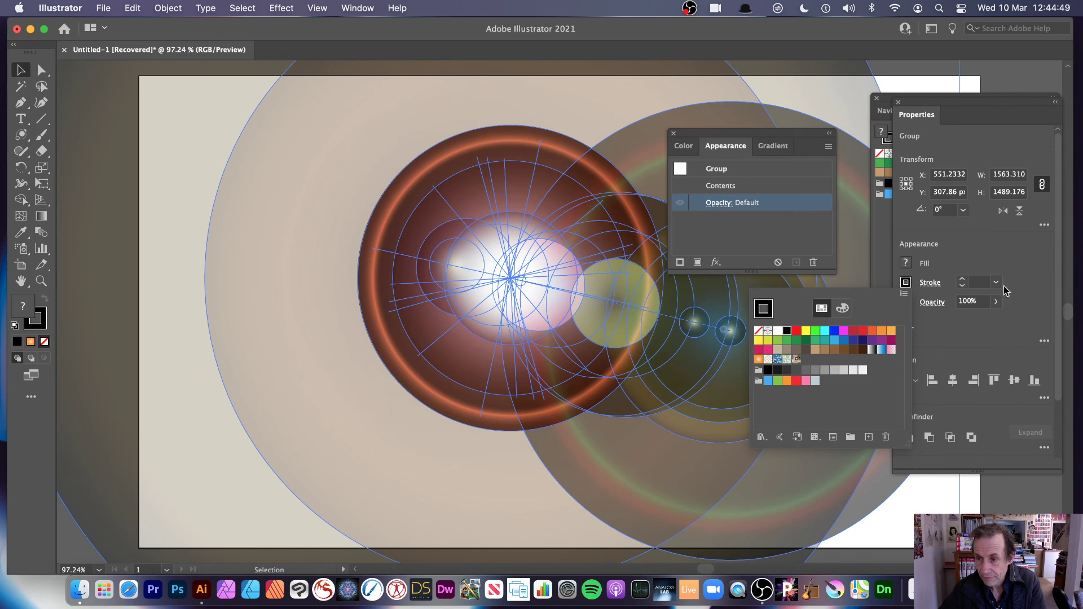
click(996, 282)
click(1012, 430)
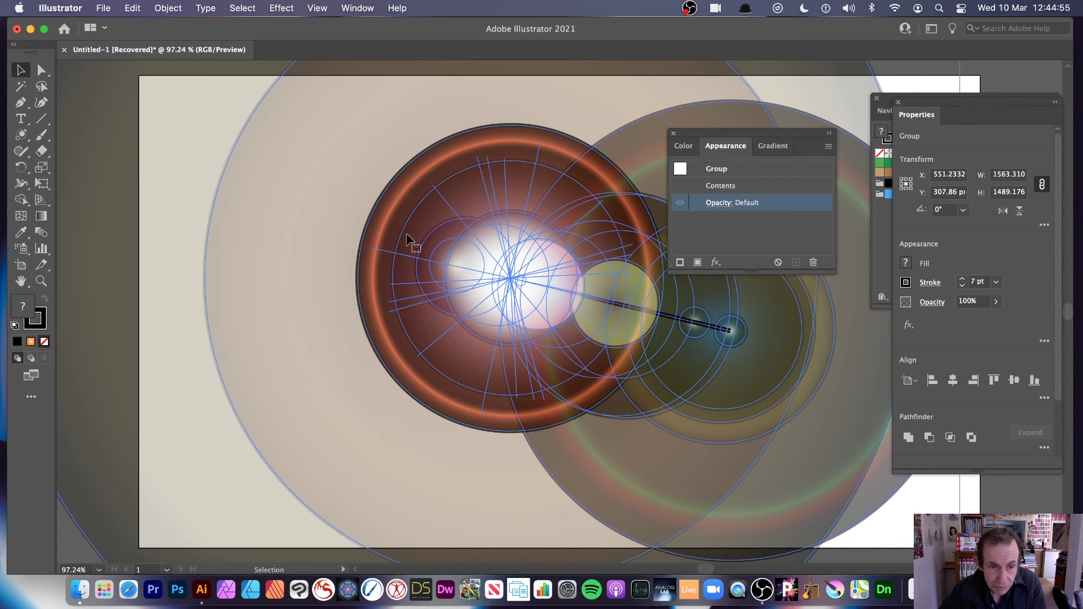
click(74, 537)
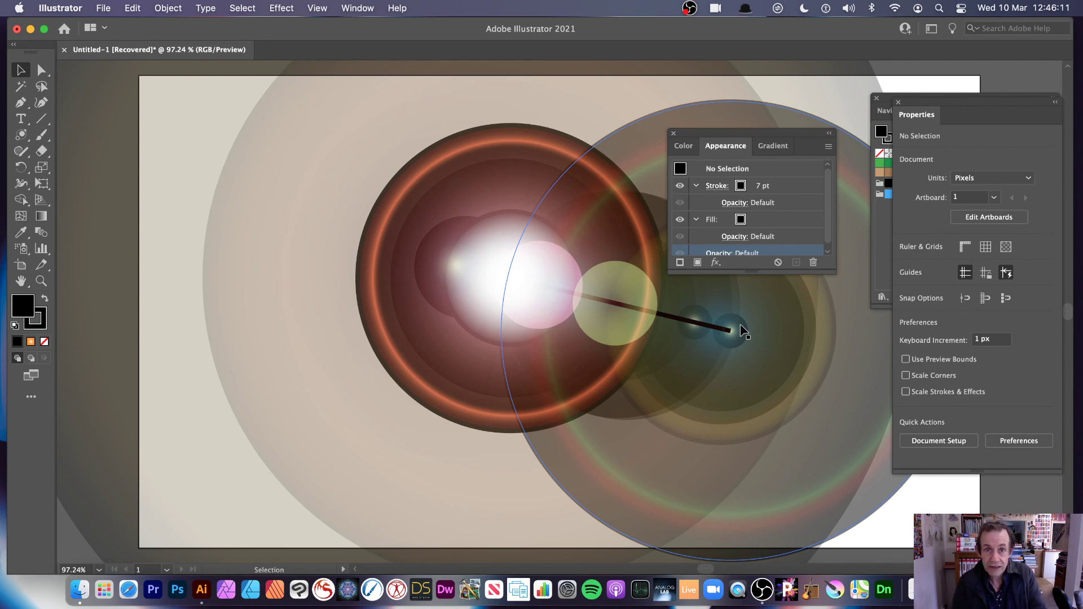
Delete the stroked flare group and draw a black rectangle about 398 by 274 px near the artboard's centre.
click(546, 284)
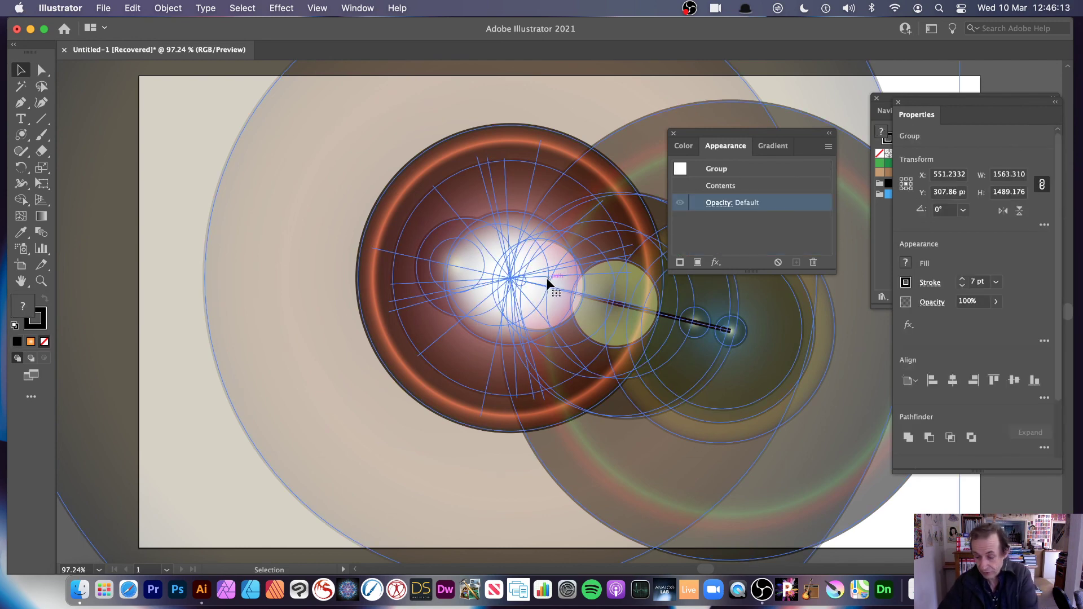
key(Delete)
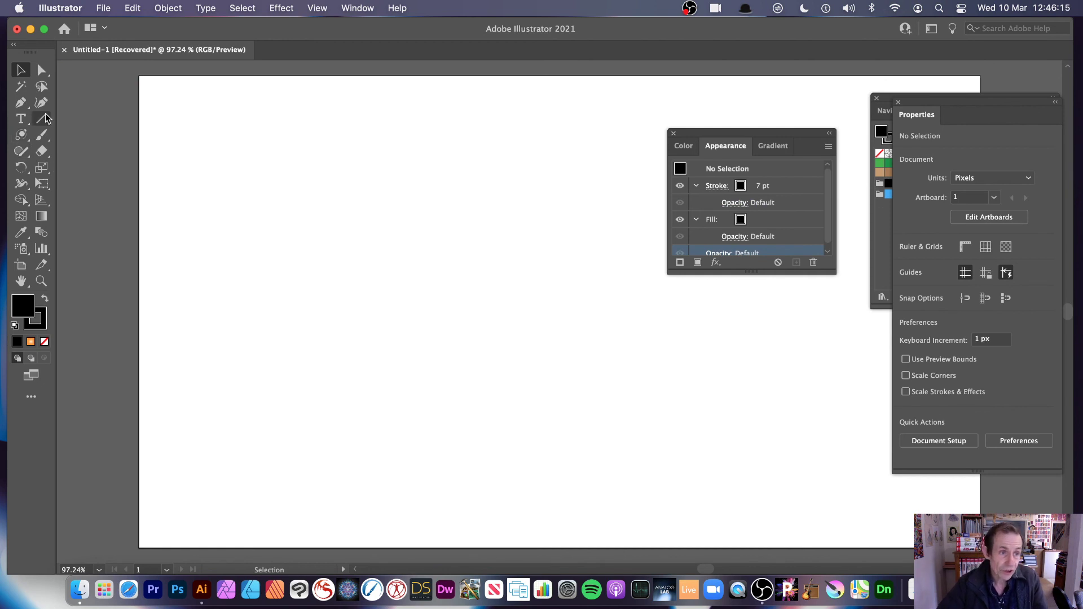
click(22, 138)
drag(22, 138, 23, 141)
click(96, 134)
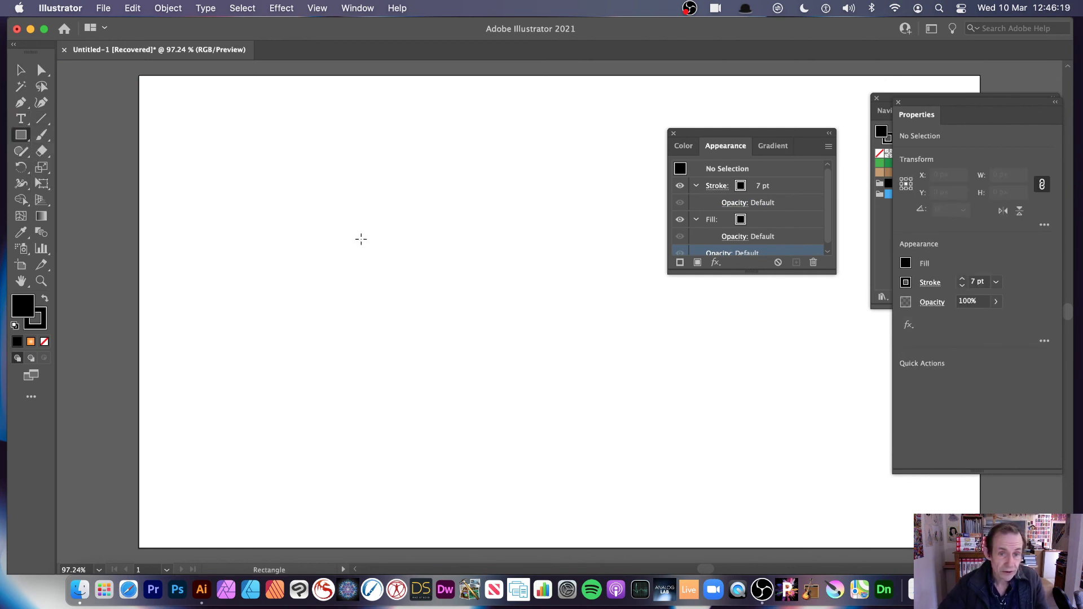
drag(360, 237, 606, 407)
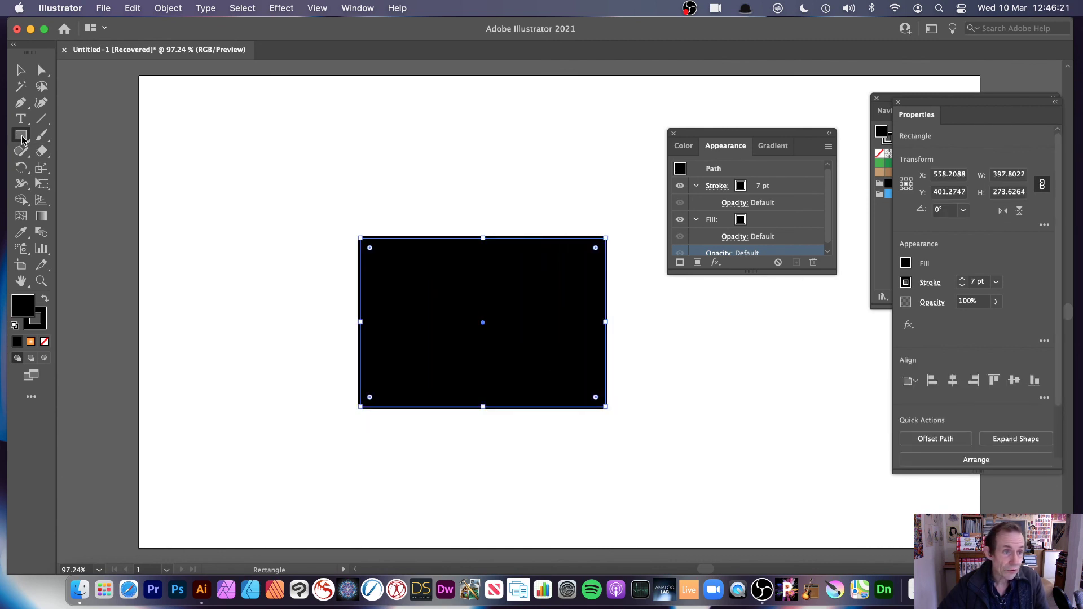
Draw a flare about 638 px wide centred near the black rectangle's upper-left corner, and deselect it.
drag(22, 138, 78, 214)
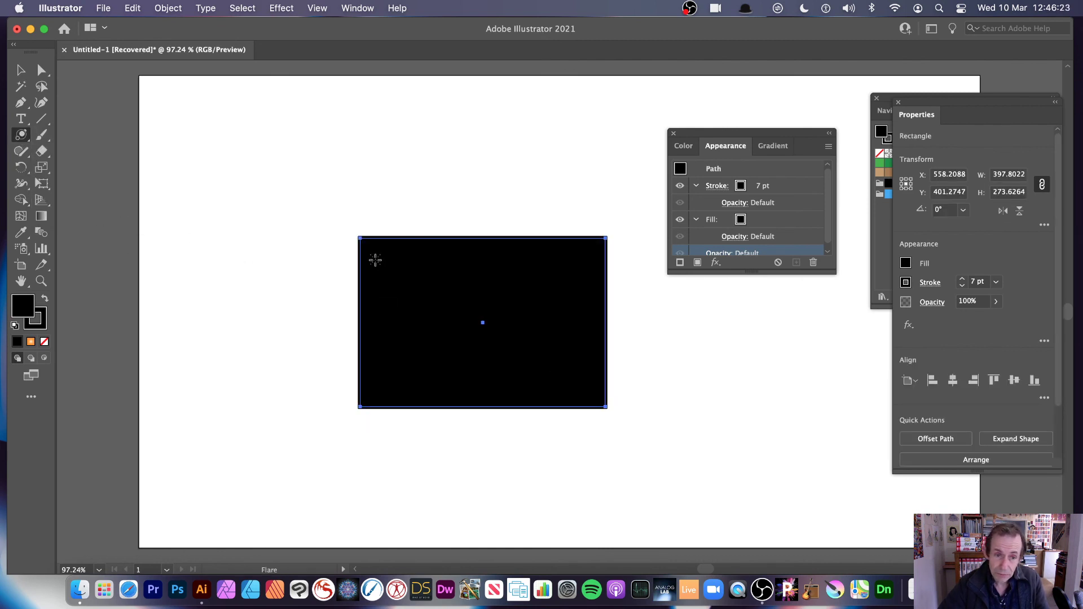
drag(375, 257, 448, 322)
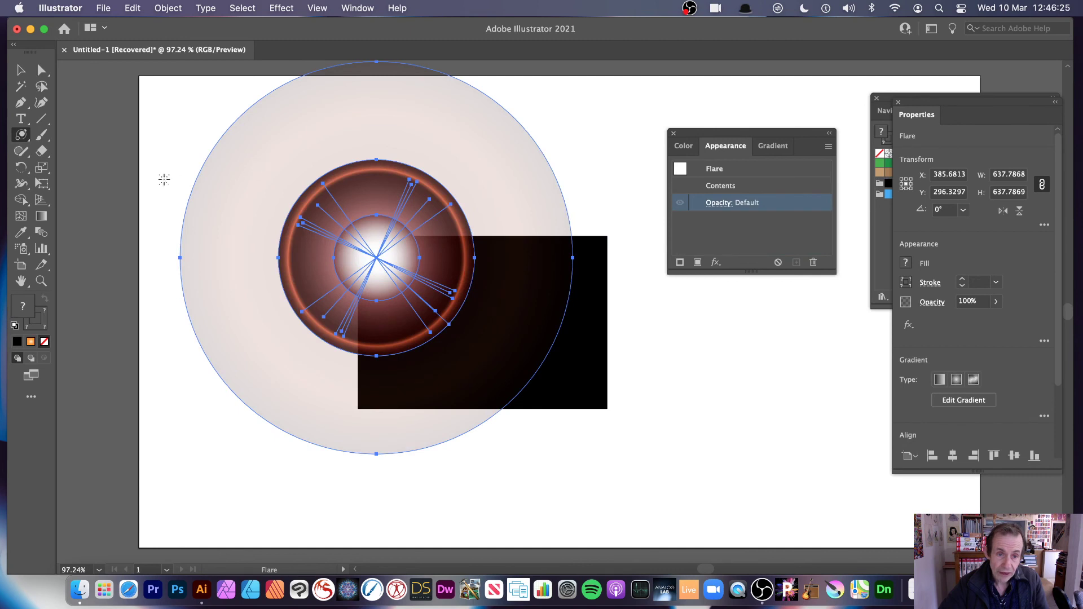
click(21, 70)
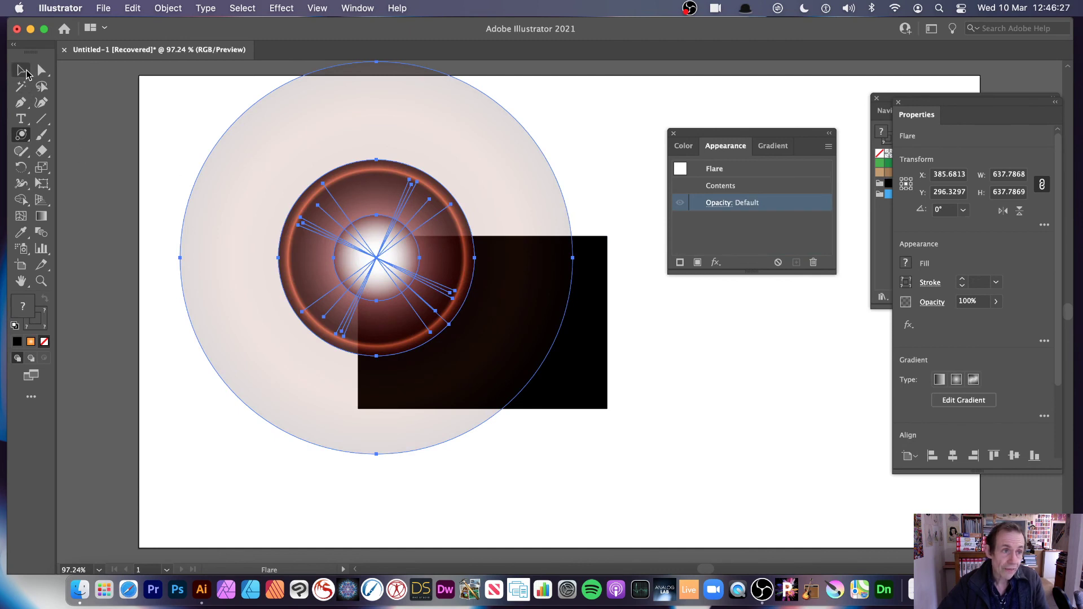
click(165, 153)
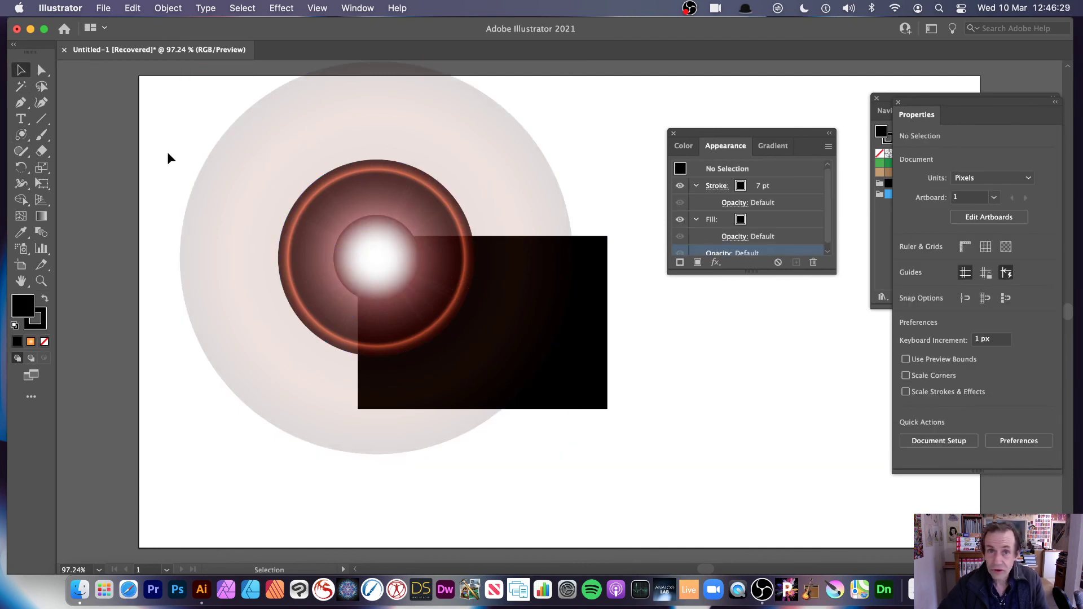